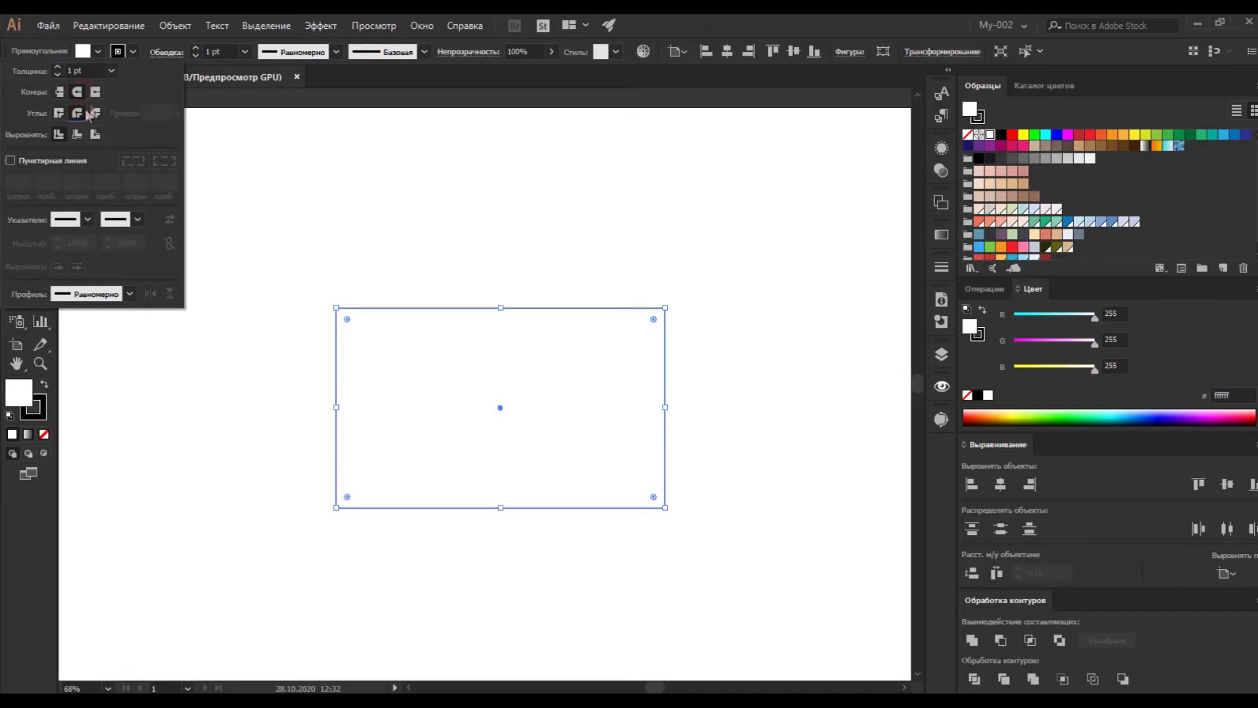
Step: Set the rectangle's stroke weight to 6 pt and fill it with brown 754c24
{"action": "left_click", "coordinate": [58, 67]}
{"action": "left_click", "coordinate": [59, 67]}
{"action": "left_click", "coordinate": [58, 68]}
{"action": "left_click", "coordinate": [58, 67]}
{"action": "left_click", "coordinate": [59, 68]}
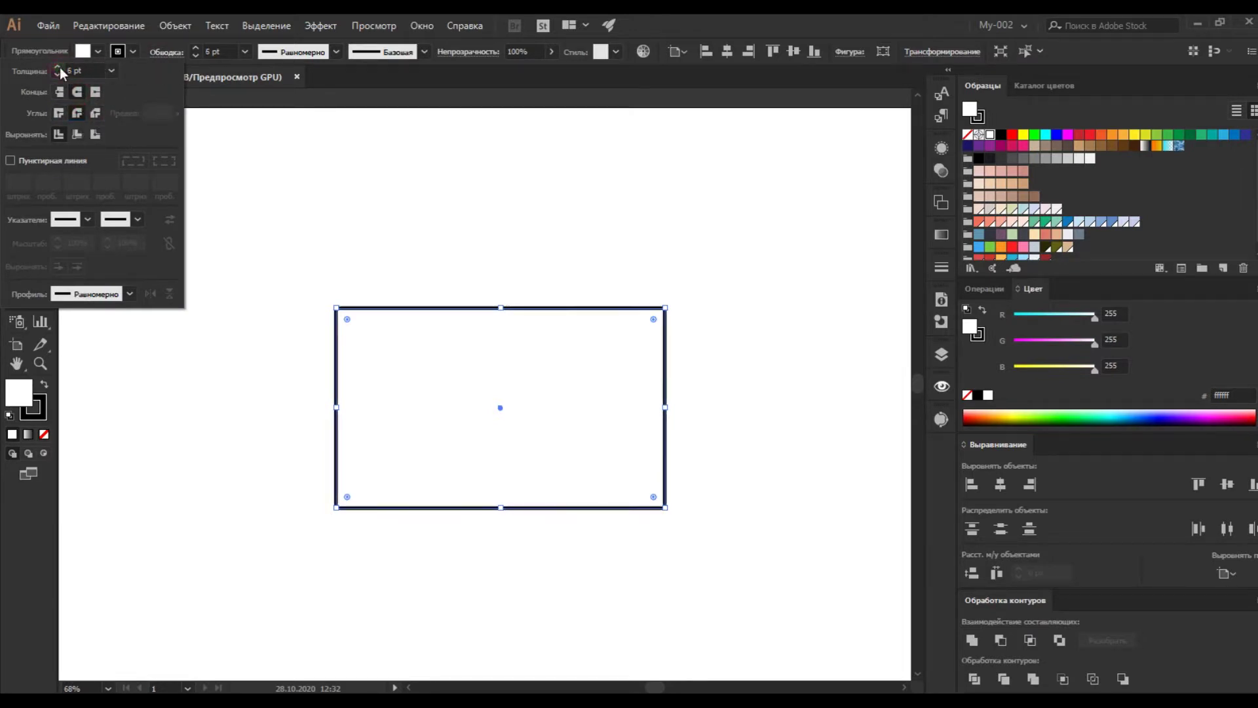
{"action": "left_click", "coordinate": [1119, 159]}
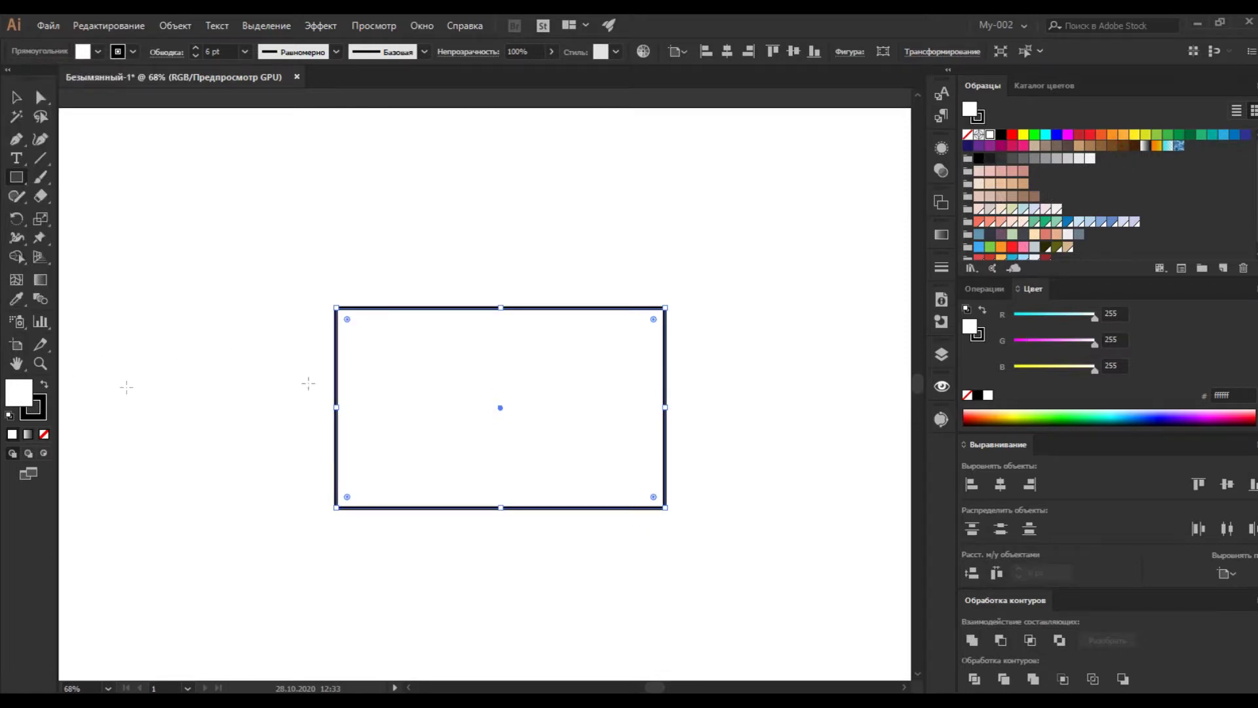
{"action": "left_click", "coordinate": [1114, 147]}
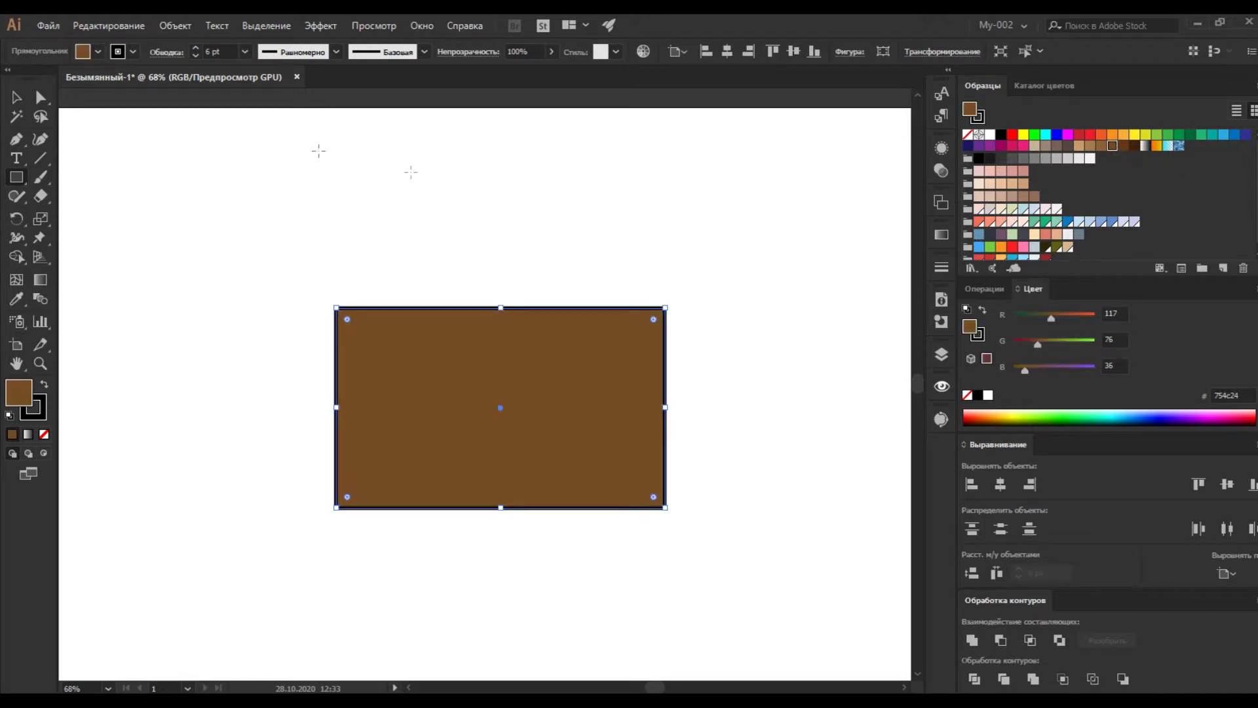
Step: Round all four corners of the brown rectangle and narrow it slightly from its right side
{"action": "left_click_drag", "start_coordinate": [348, 320], "coordinate": [361, 347]}
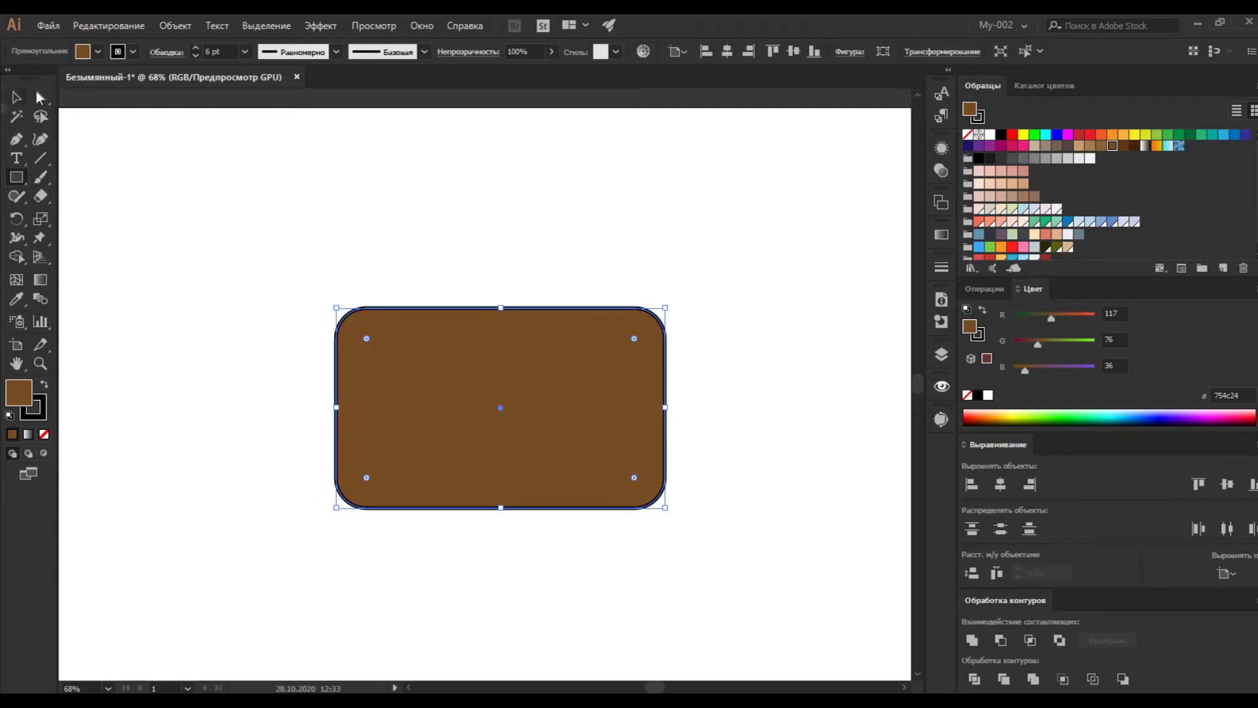
{"action": "left_click", "coordinate": [18, 98]}
{"action": "left_click_drag", "start_coordinate": [668, 407], "coordinate": [647, 407]}
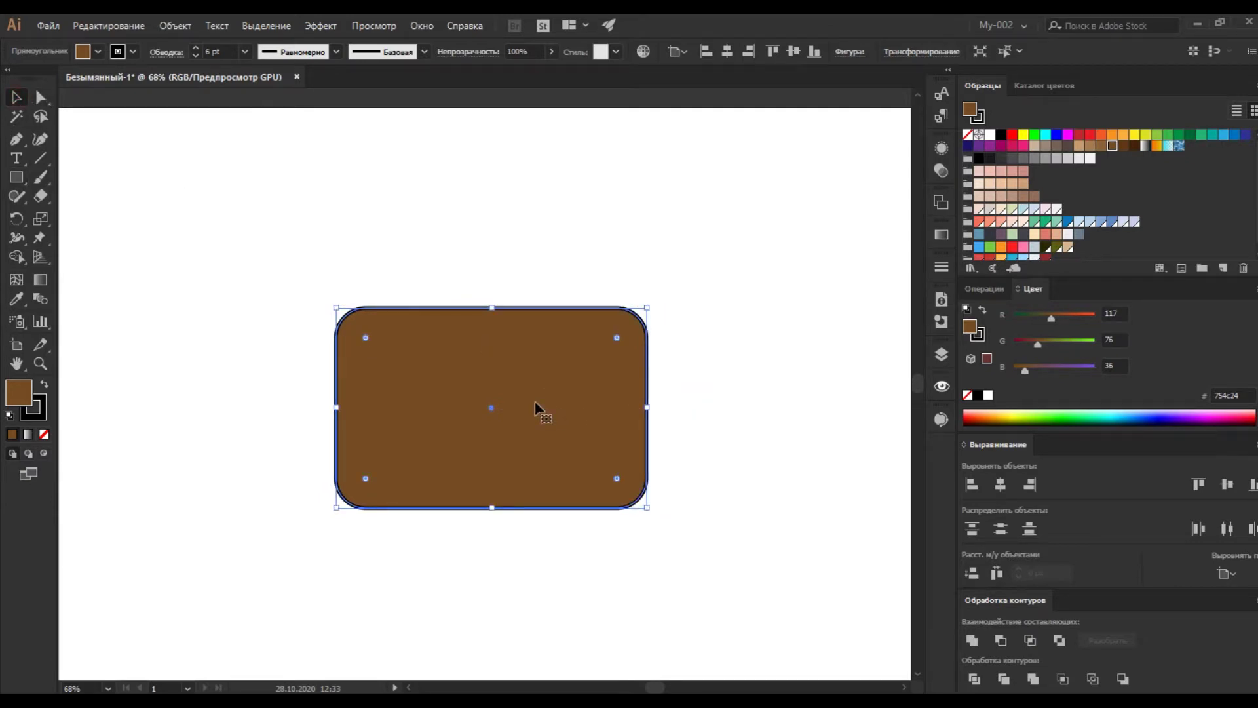
Step: Duplicate the rounded rectangle in place and shrink the copy about its centre, leaving a narrow, even margin inside the original
{"action": "key", "text": "ctrl+c"}
{"action": "key", "text": "ctrl+f"}
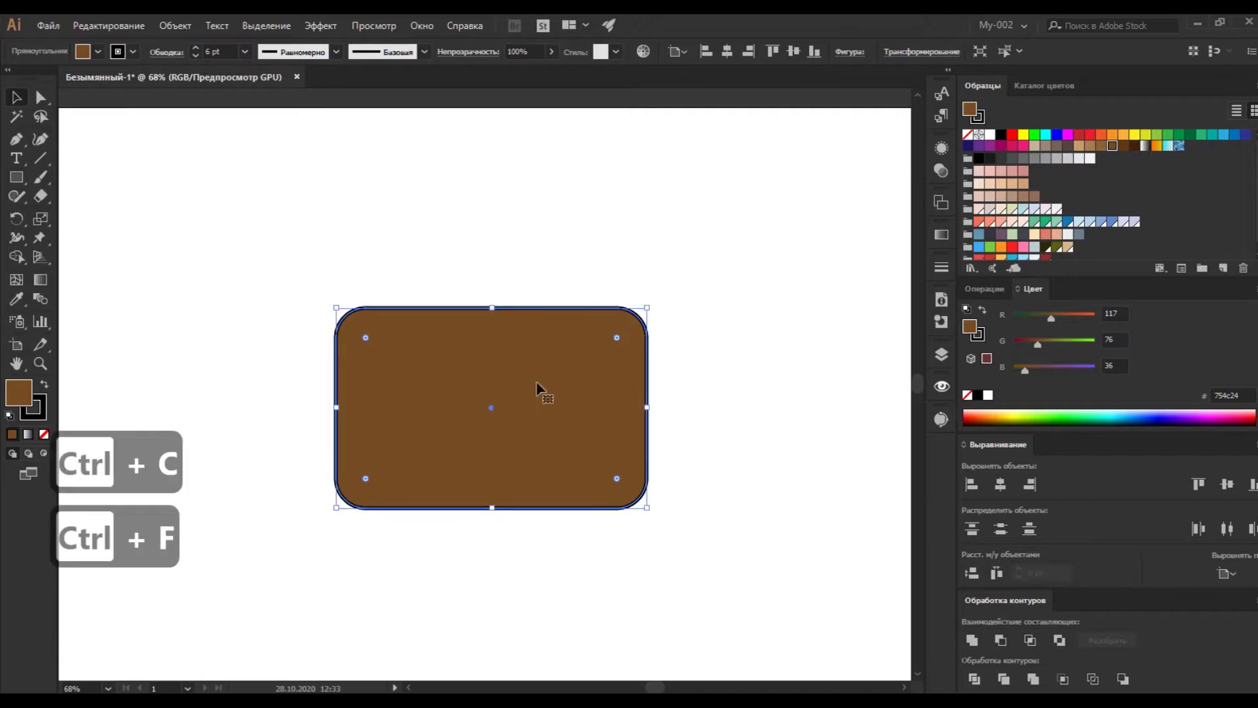
{"action": "left_click_drag", "start_coordinate": [648, 306], "coordinate": [632, 317]}
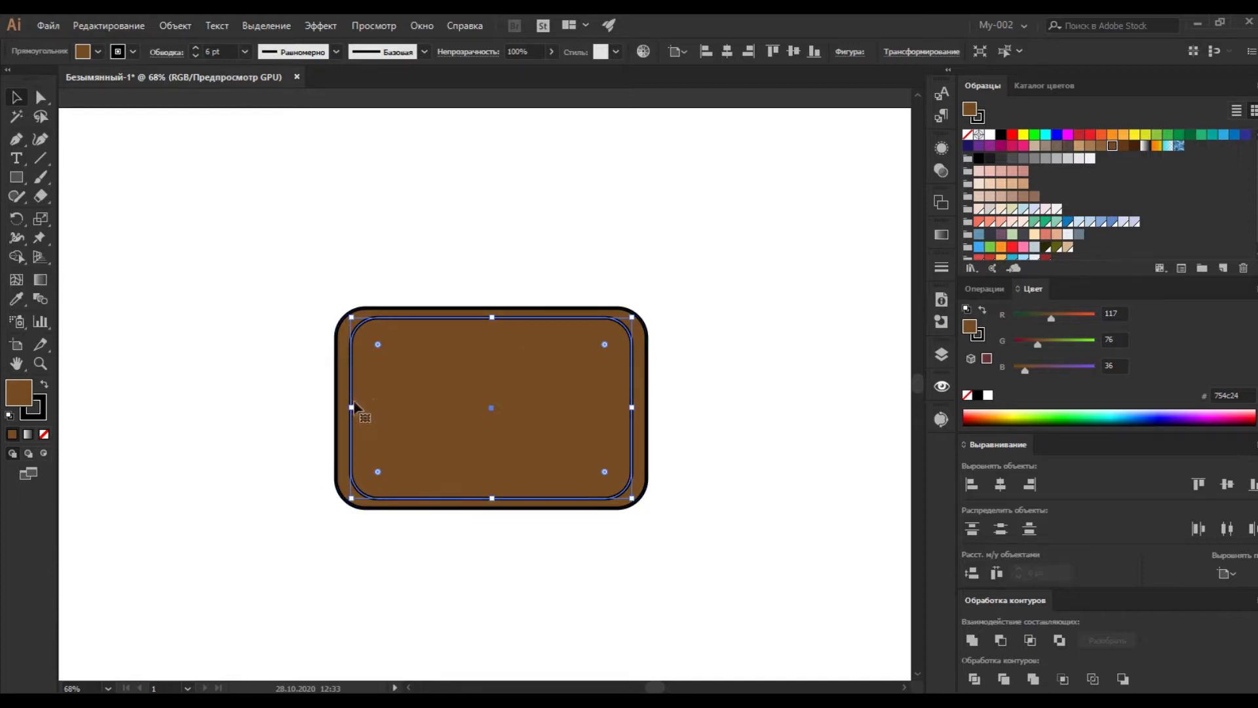
{"action": "left_click_drag", "start_coordinate": [352, 408], "coordinate": [347, 408]}
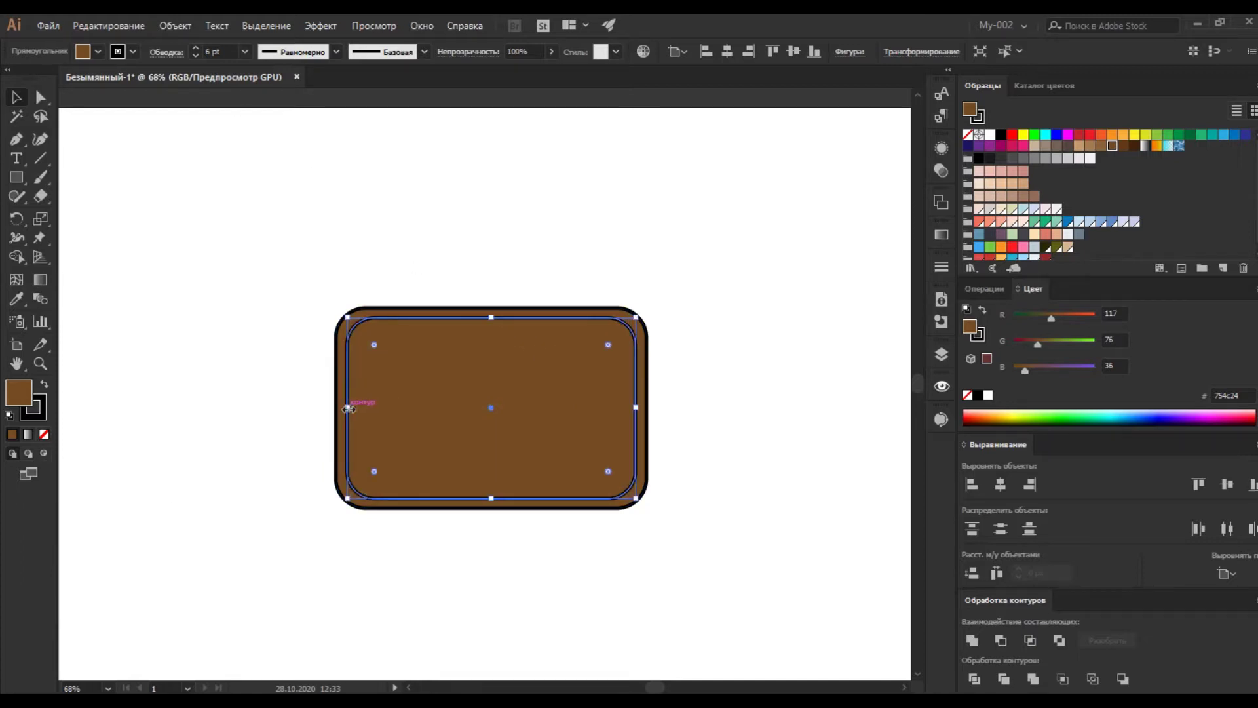
Step: Give the inner rectangle a dashed stroke with 15 pt dashes and 15 pt gaps
{"action": "left_click", "coordinate": [168, 53]}
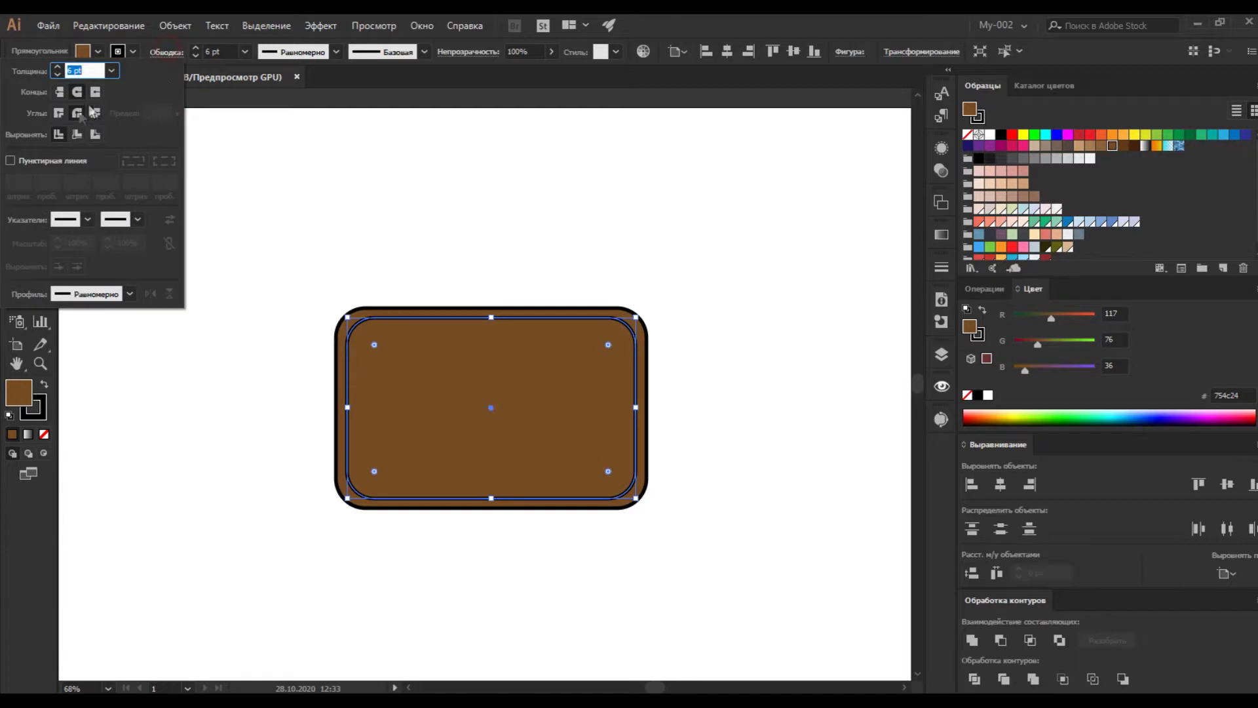
{"action": "left_click", "coordinate": [29, 163]}
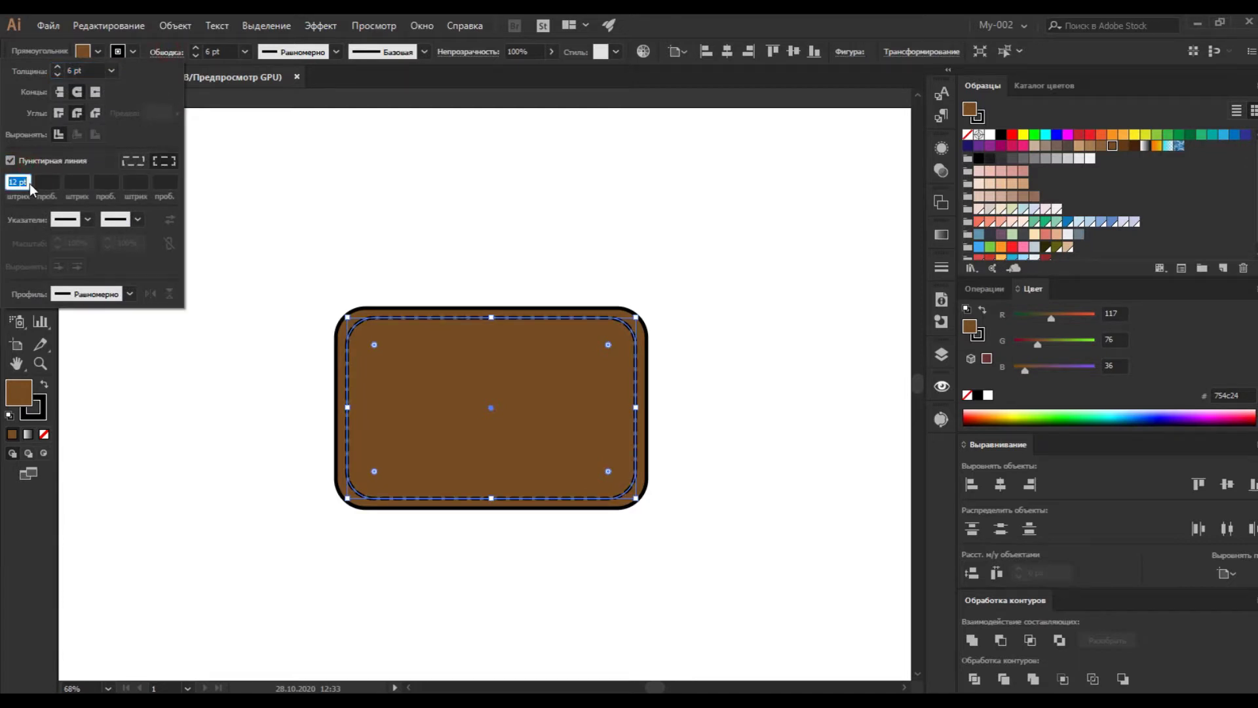
{"action": "left_click", "coordinate": [19, 182]}
{"action": "left_click_drag", "start_coordinate": [28, 182], "coordinate": [4, 185]}
{"action": "type", "text": "15"}
{"action": "left_click", "coordinate": [47, 180]}
{"action": "type", "text": "15"}
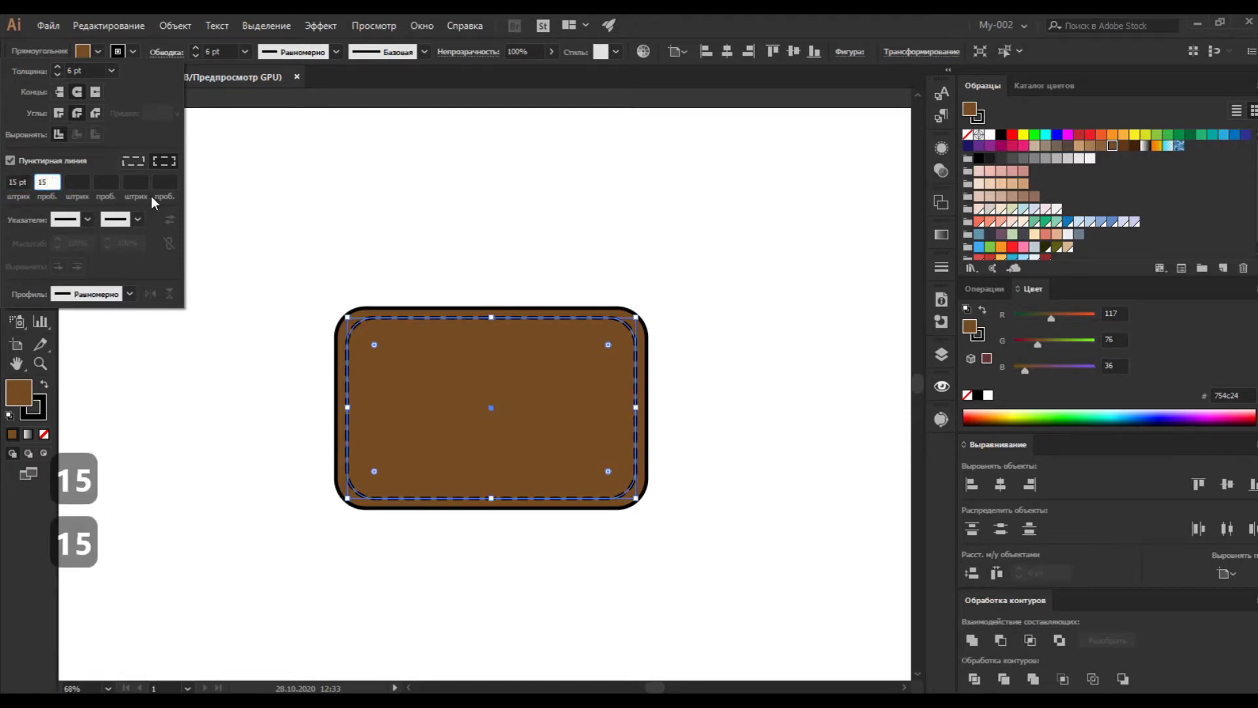
{"action": "left_click", "coordinate": [202, 53]}
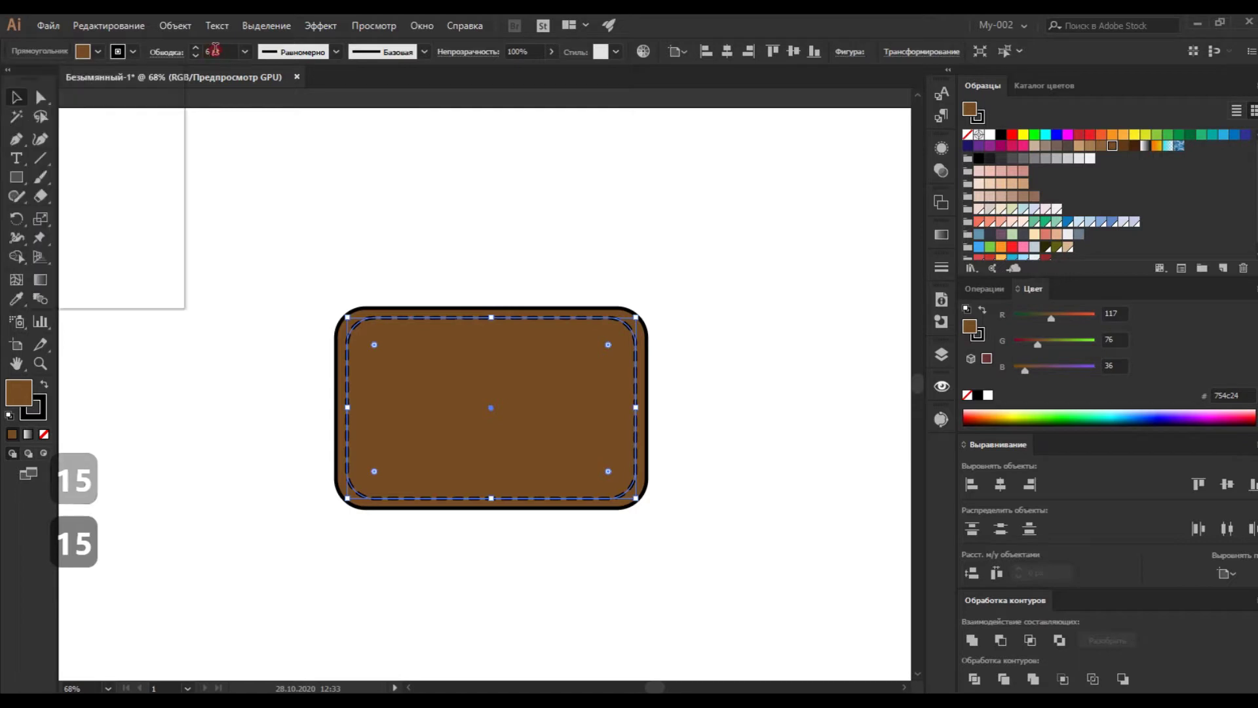
Step: Duplicate both wallet rectangles in place and scale the copies down into a small clasp strap overlapping the wallet's left edge
{"action": "left_click", "coordinate": [120, 233]}
{"action": "left_click", "coordinate": [449, 374]}
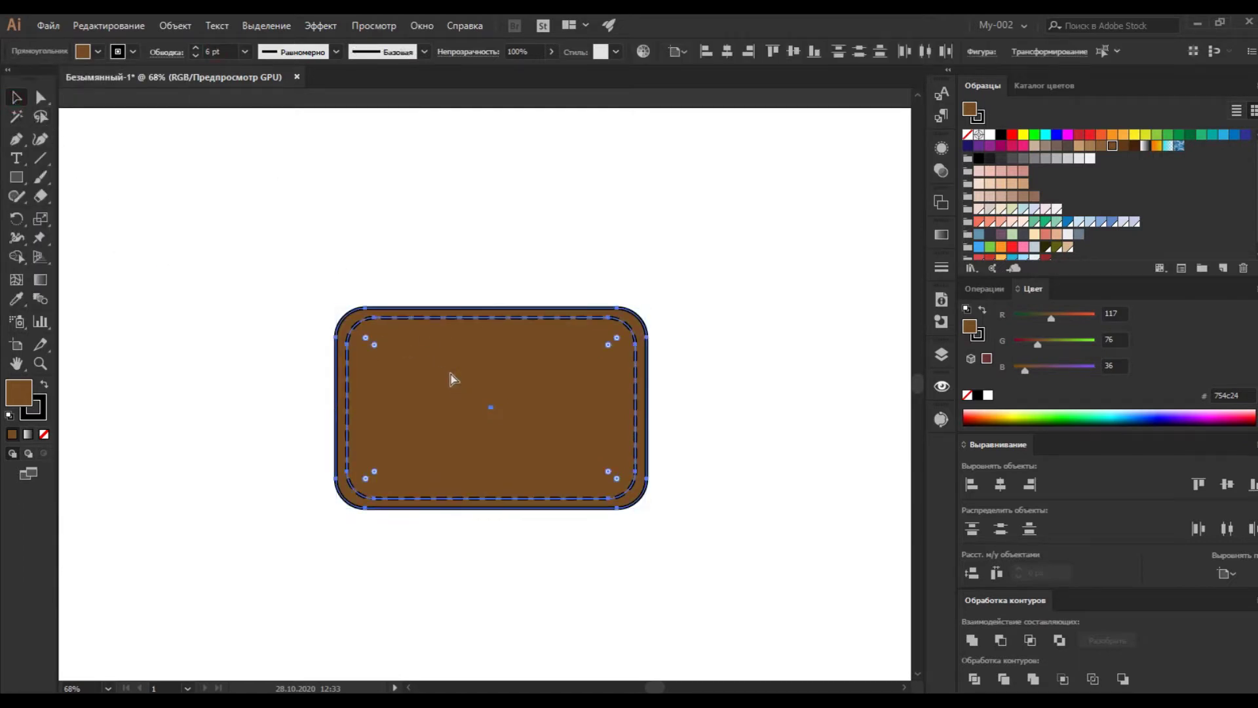
{"action": "key", "text": "ctrl+c"}
{"action": "key", "text": "ctrl+f"}
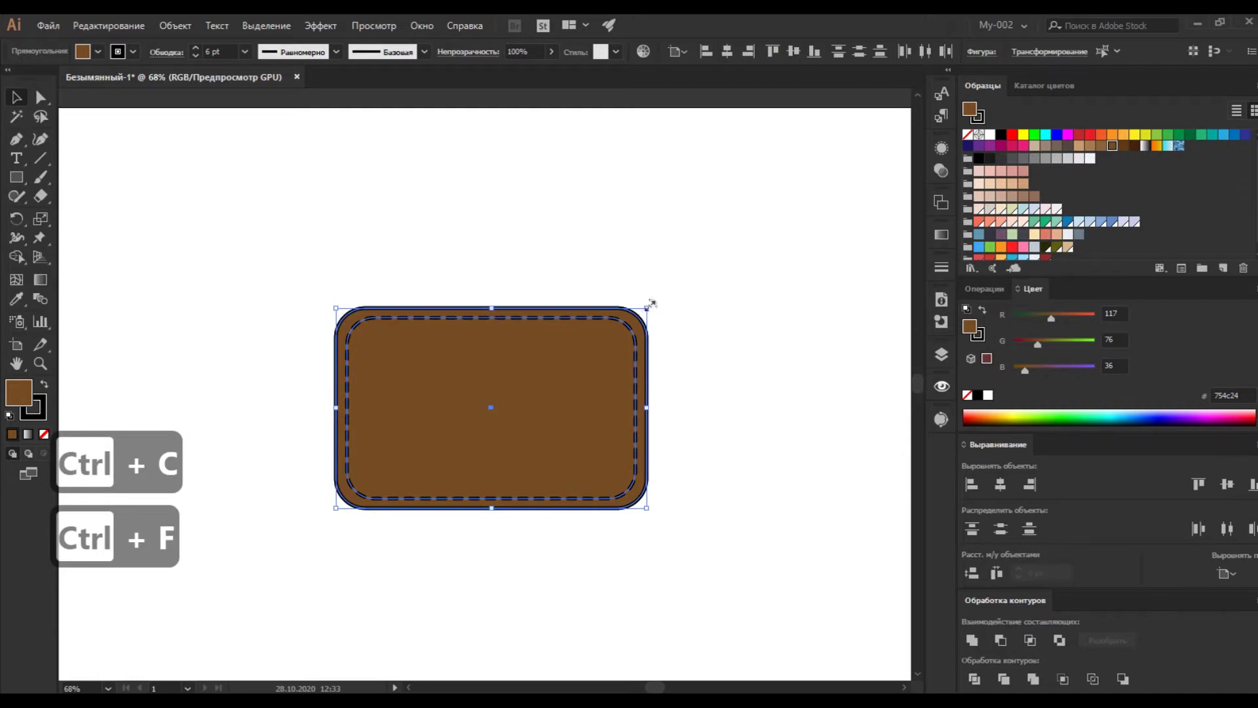
{"action": "left_click_drag", "start_coordinate": [647, 306], "coordinate": [409, 407]}
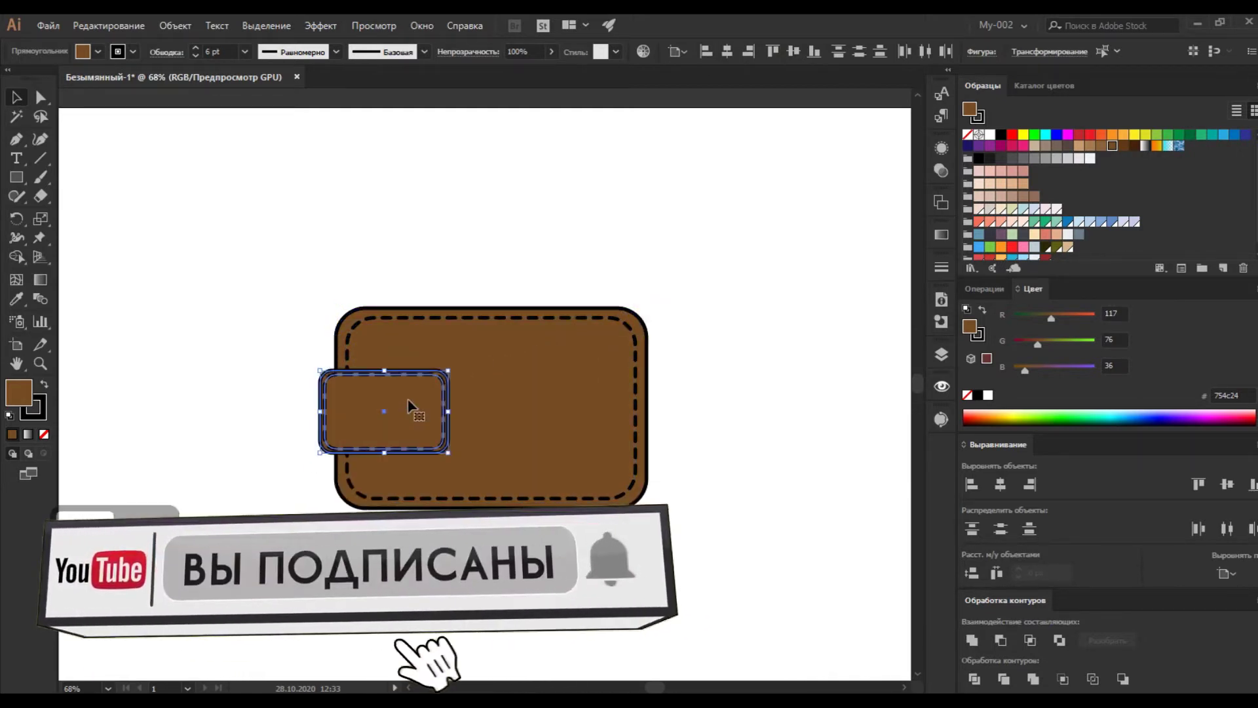
{"action": "left_click", "coordinate": [284, 294]}
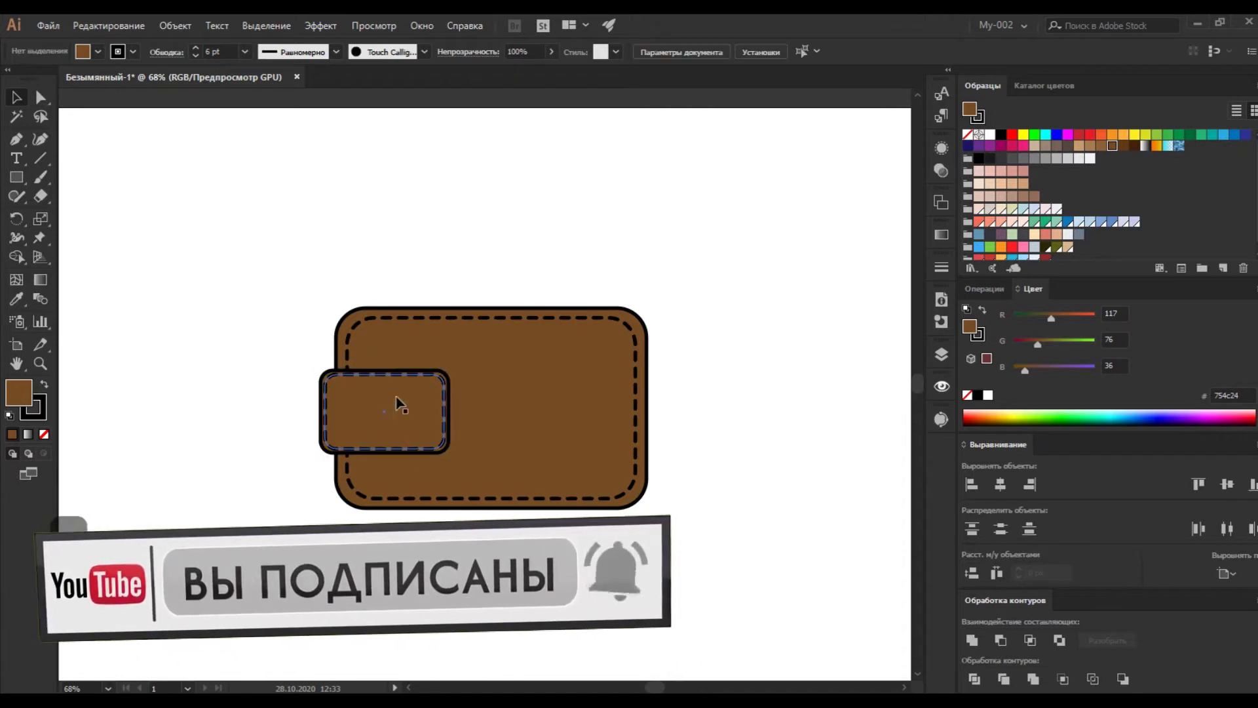
Step: Shrink the strap's dashed inner rectangle in height and width to widen the margin to its solid outline
{"action": "key", "text": "ctrl+equal"}
{"action": "key", "text": "ctrl+equal"}
{"action": "key", "text": "ctrl+equal"}
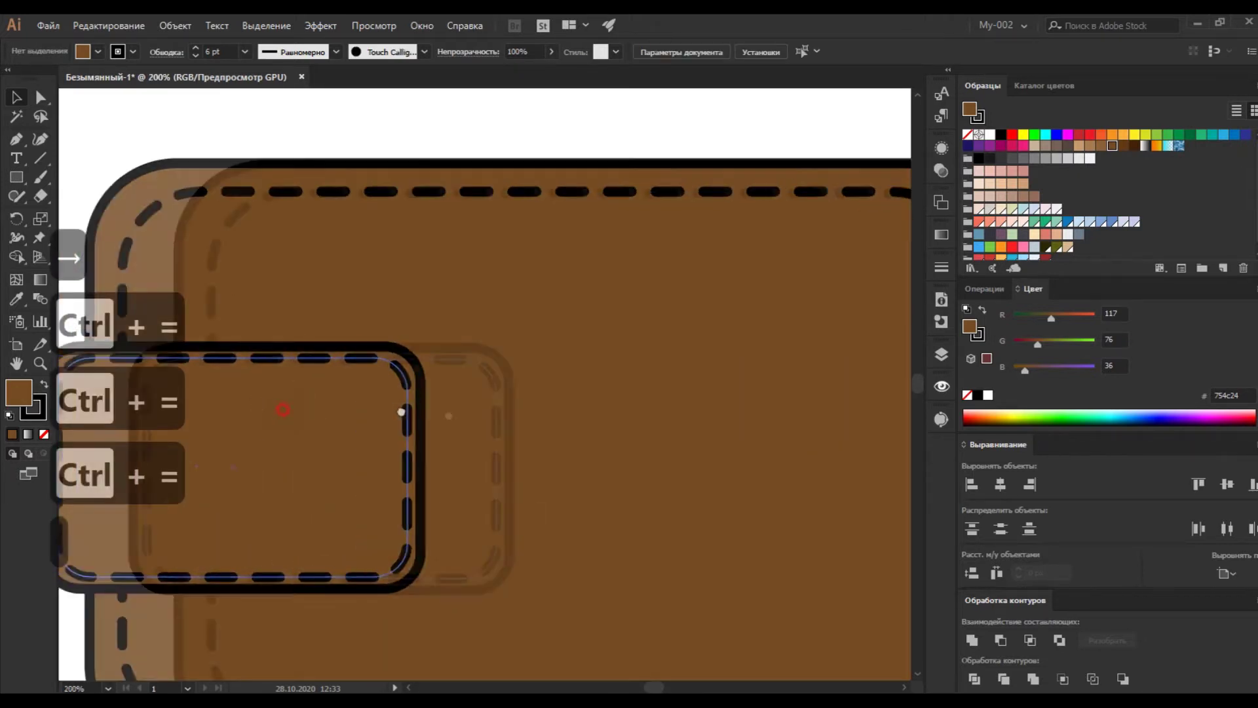
{"action": "left_click", "coordinate": [455, 372]}
{"action": "left_click_drag", "start_coordinate": [429, 371], "coordinate": [428, 380]}
{"action": "mouse_move", "coordinate": [601, 481]}
{"action": "left_mouse_down"}
{"action": "mouse_move", "coordinate": [639, 482]}
{"action": "mouse_move", "coordinate": [592, 481]}
{"action": "left_mouse_up"}
{"action": "left_click", "coordinate": [228, 265]}
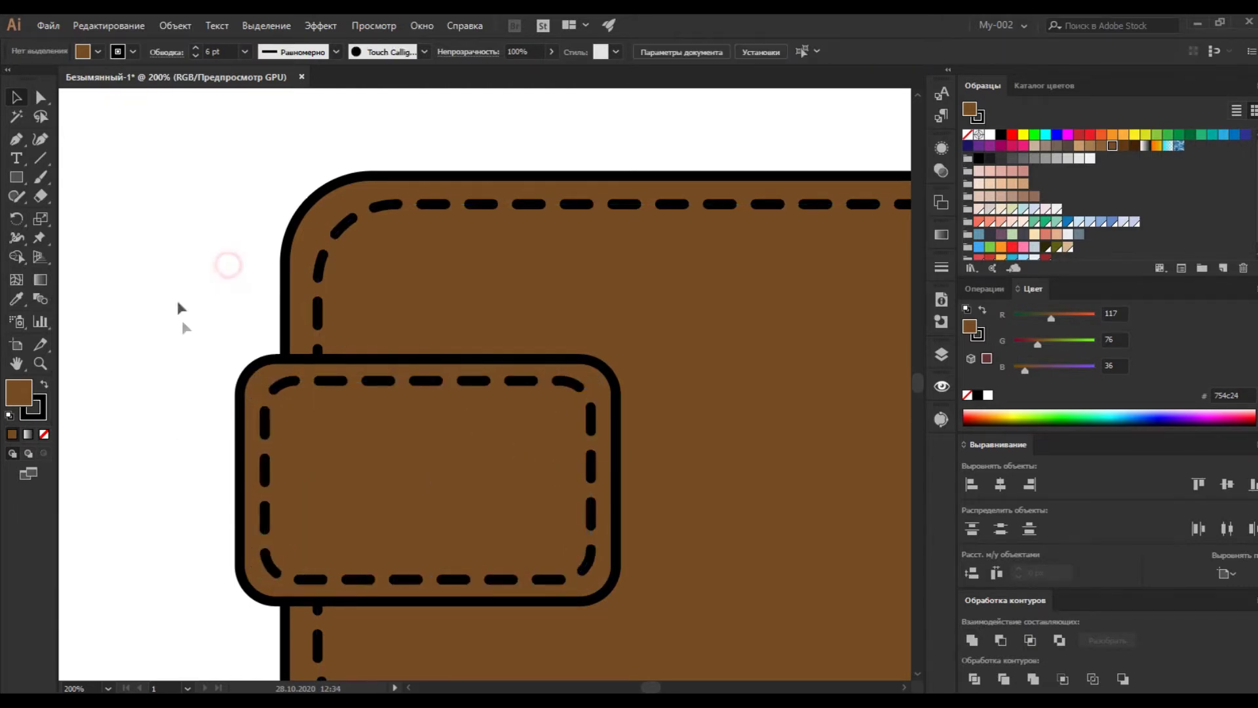
Step: Draw a circle near the strap's right end as a button, matching the wallet body's solid outline, and adjust its position
{"action": "left_click_drag", "start_coordinate": [180, 331], "coordinate": [174, 223]}
{"action": "key", "text": "l"}
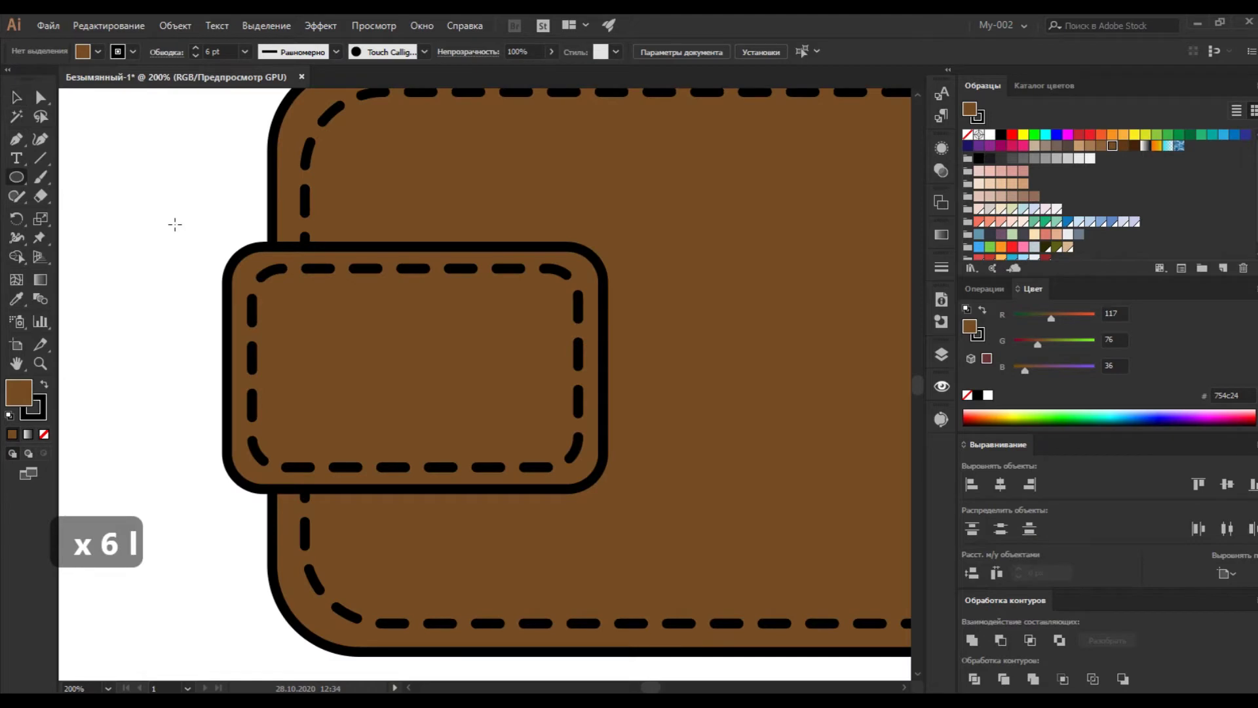
{"action": "left_click_drag", "start_coordinate": [430, 328], "coordinate": [536, 440]}
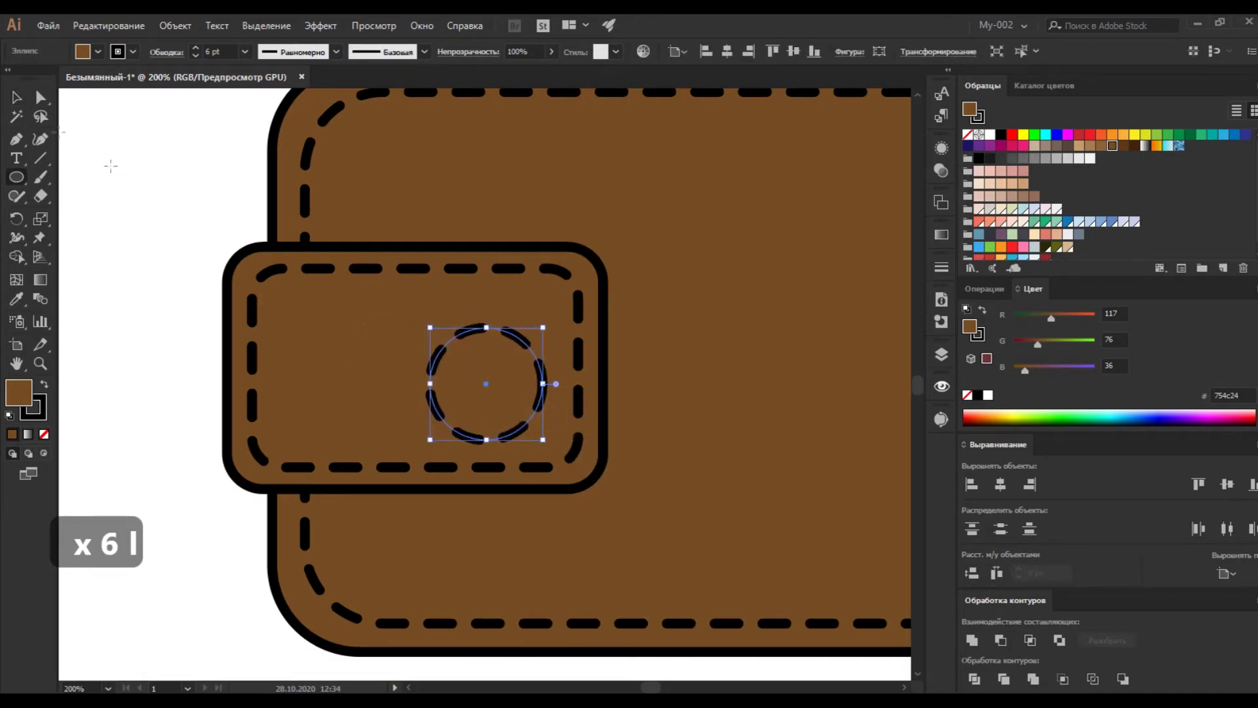
{"action": "key", "text": "i"}
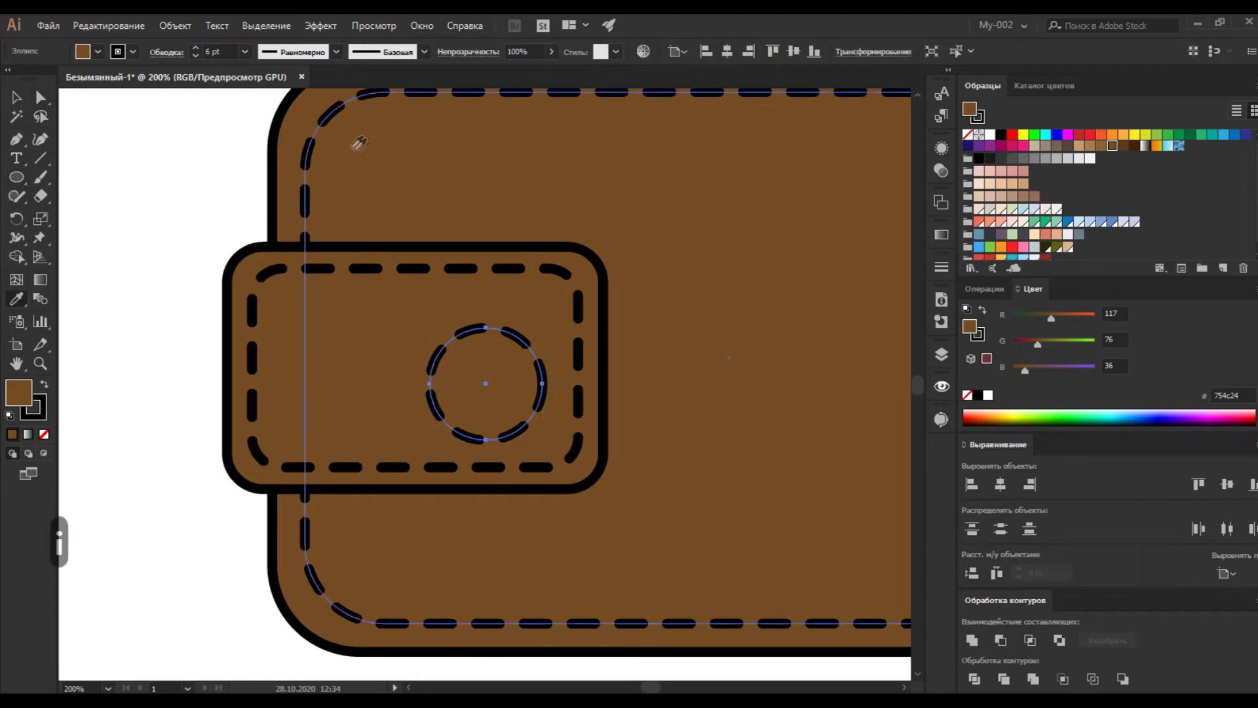
{"action": "left_click", "coordinate": [287, 123]}
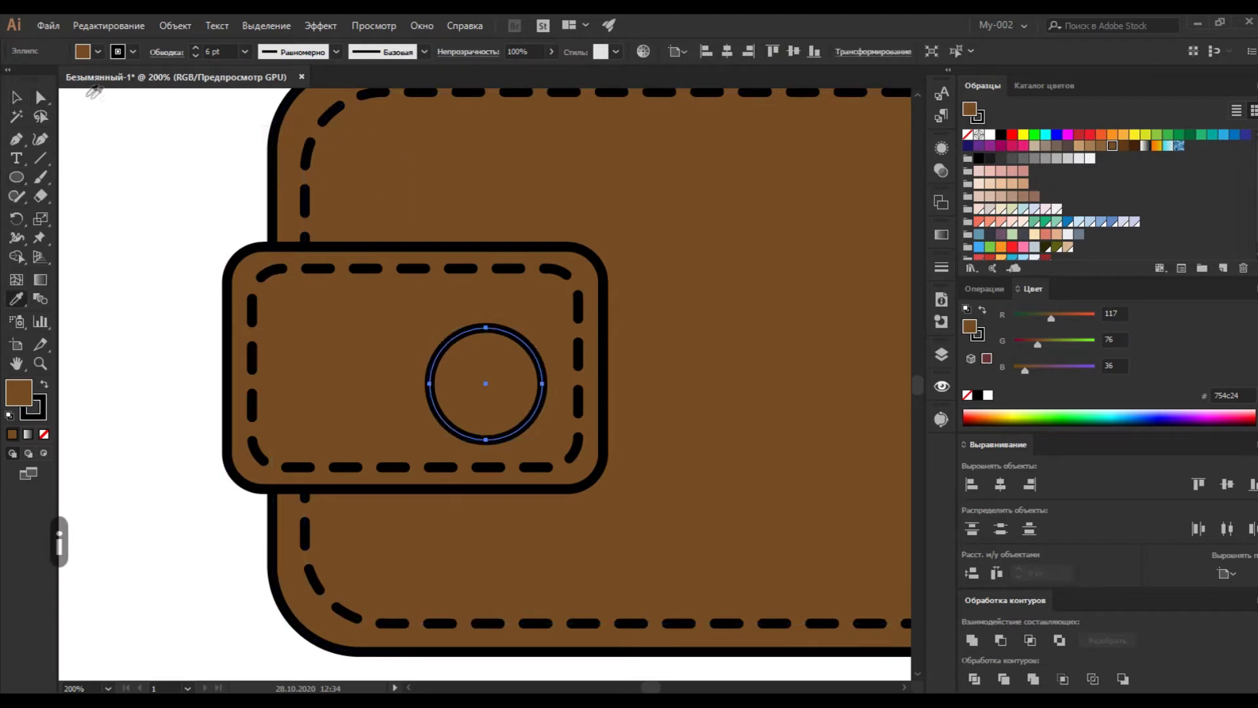
{"action": "key", "text": "v"}
{"action": "left_click_drag", "start_coordinate": [500, 386], "coordinate": [502, 368]}
Step: Align the wallet, strap and button shapes by their vertical centres
{"action": "key", "text": "ctrl+shift+a"}
{"action": "key", "text": "ctrl+minus"}
{"action": "key", "text": "ctrl+minus"}
{"action": "left_click_drag", "start_coordinate": [311, 217], "coordinate": [649, 632]}
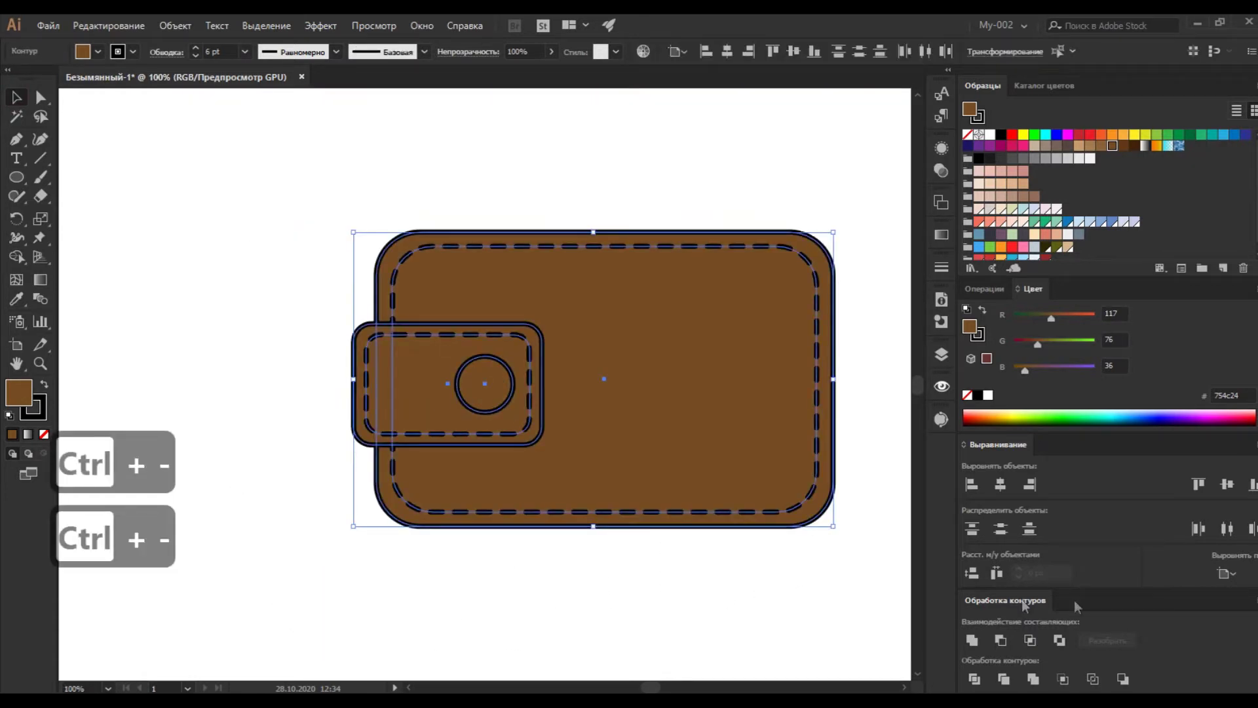
{"action": "left_click", "coordinate": [1227, 485]}
{"action": "left_click", "coordinate": [251, 280]}
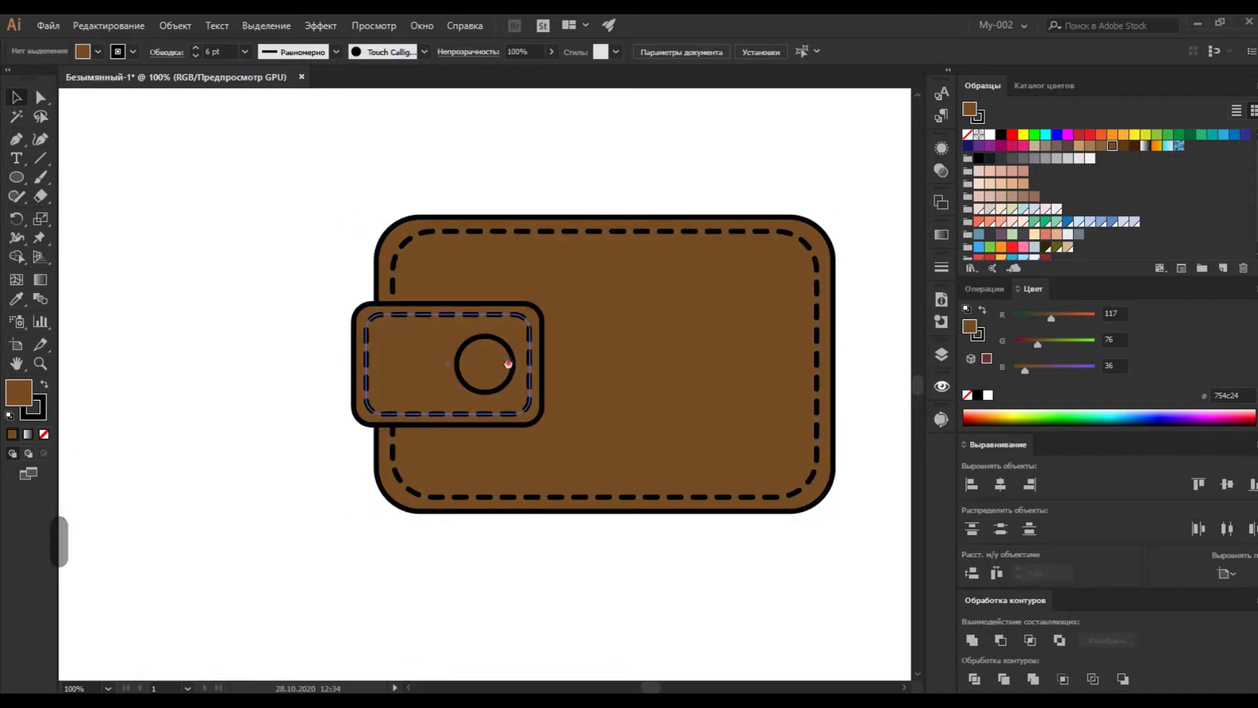
Step: Fill the strap's button circle with dark grey 33363d and enlarge it slightly
{"action": "key", "text": "space"}
{"action": "left_click_drag", "start_coordinate": [512, 357], "coordinate": [474, 402]}
{"action": "left_click", "coordinate": [460, 401]}
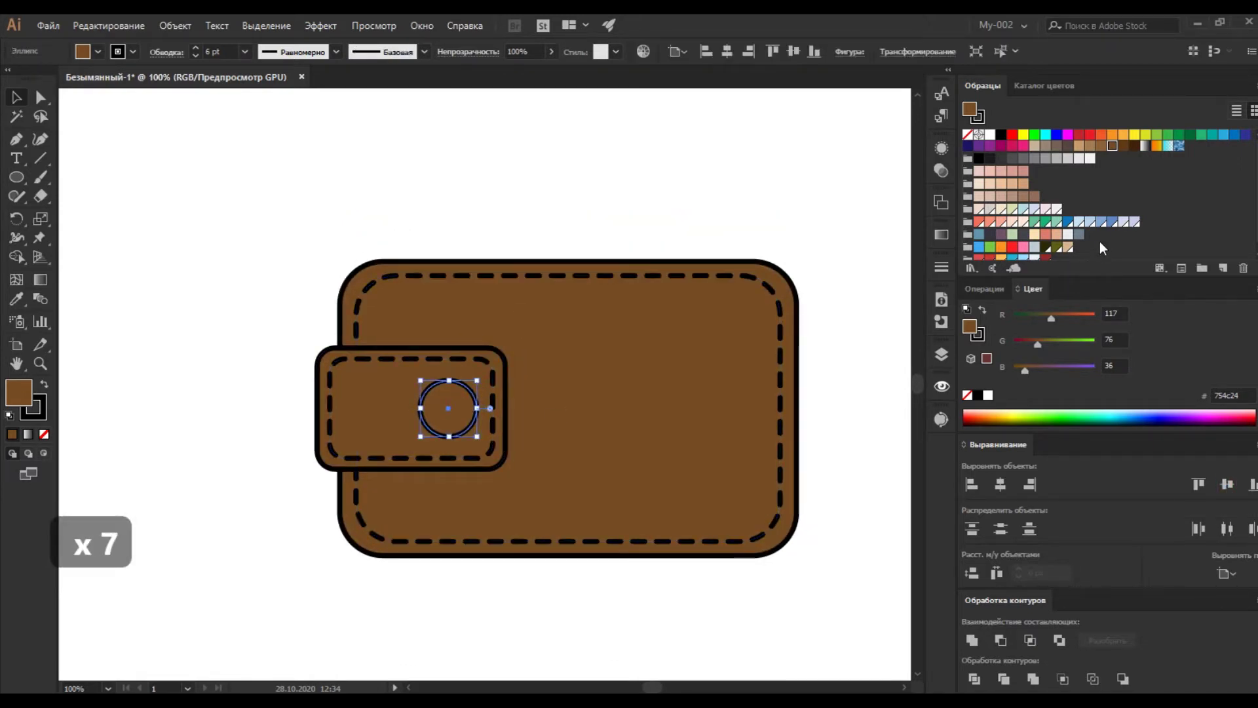
{"action": "left_click", "coordinate": [1001, 234]}
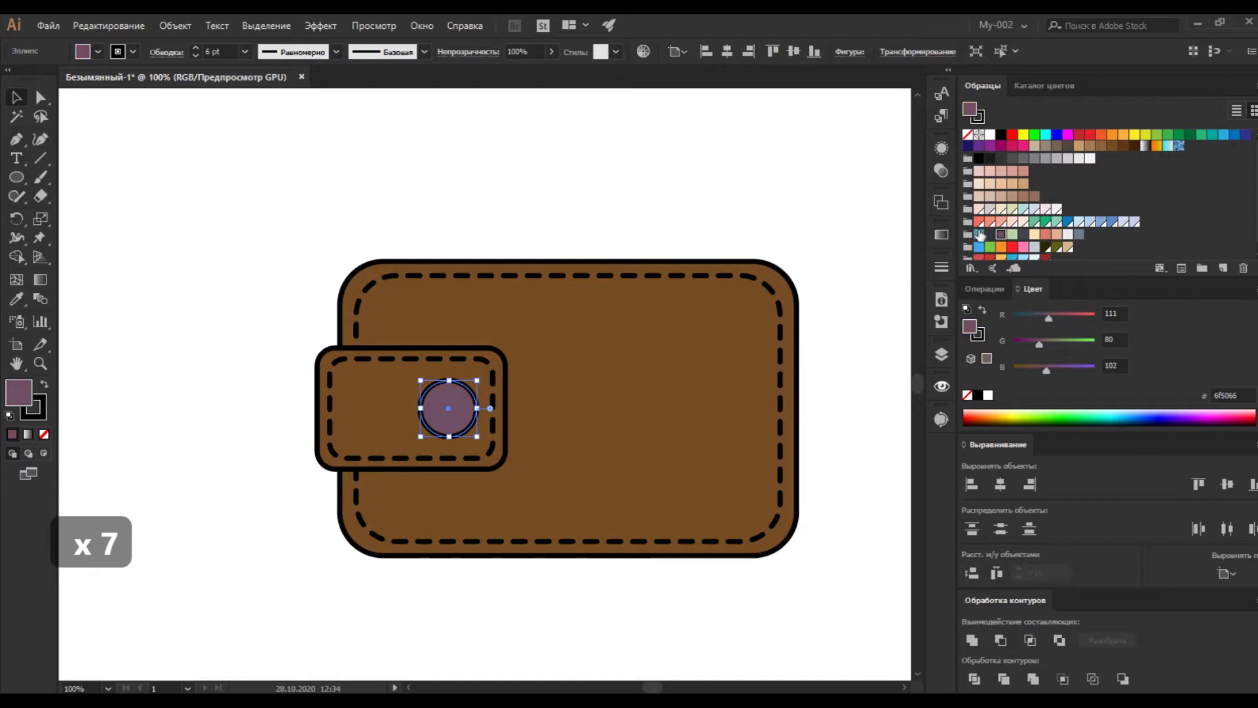
{"action": "left_click", "coordinate": [990, 235]}
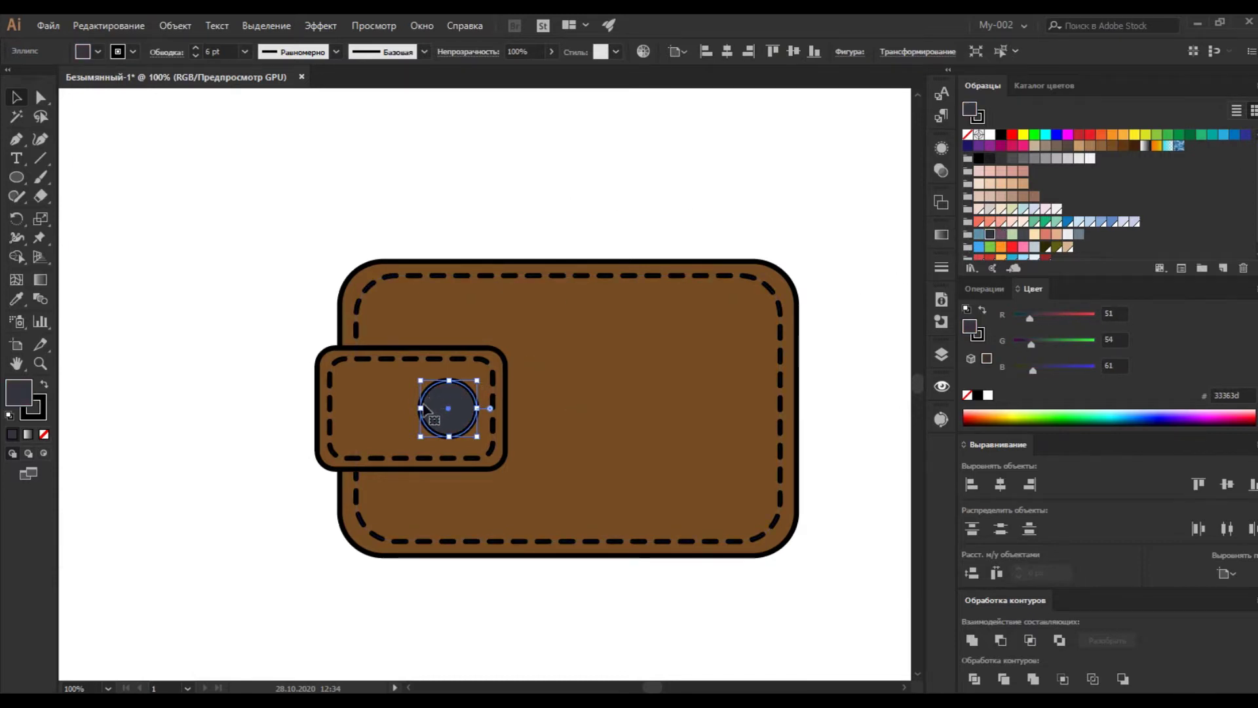
{"action": "left_click_drag", "start_coordinate": [421, 411], "coordinate": [412, 408]}
{"action": "left_click", "coordinate": [499, 182]}
Step: Draw a thin rectangle resting on the wallet's top edge and extend it leftwards to above the button
{"action": "key", "text": "space"}
{"action": "left_click_drag", "start_coordinate": [623, 230], "coordinate": [580, 244]}
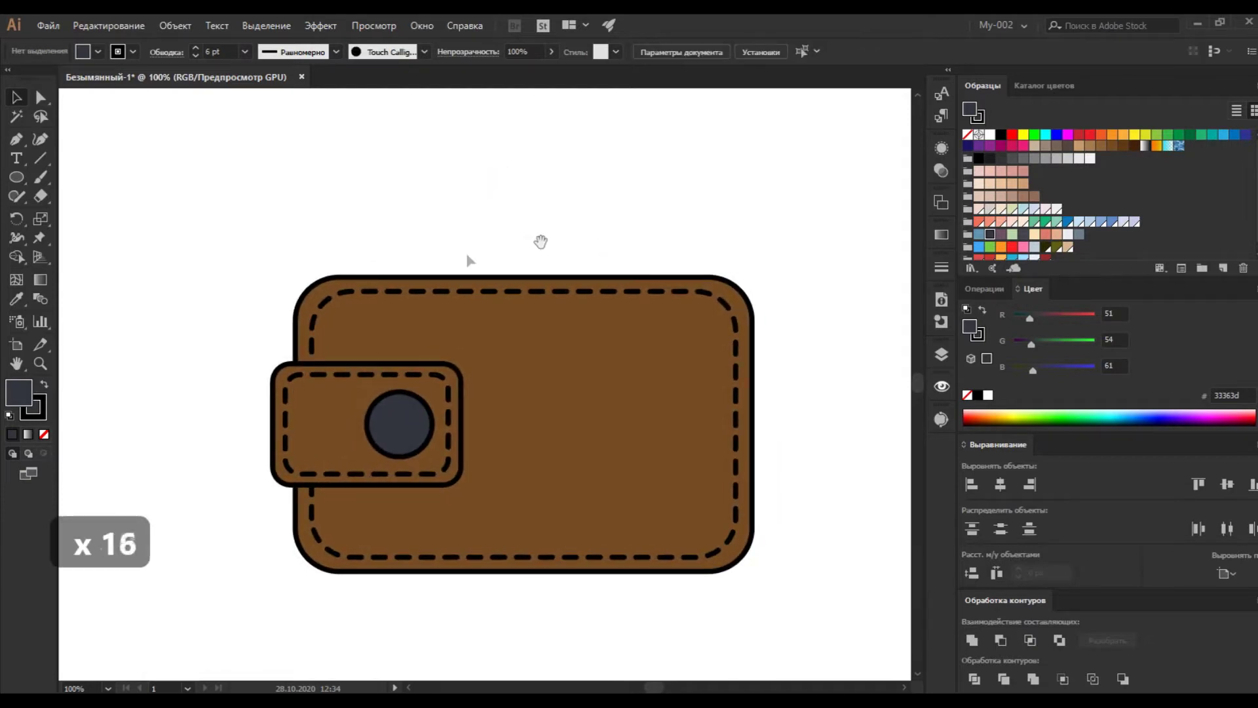
{"action": "left_click_drag", "start_coordinate": [19, 179], "coordinate": [66, 175]}
{"action": "left_click_drag", "start_coordinate": [515, 276], "coordinate": [699, 253]}
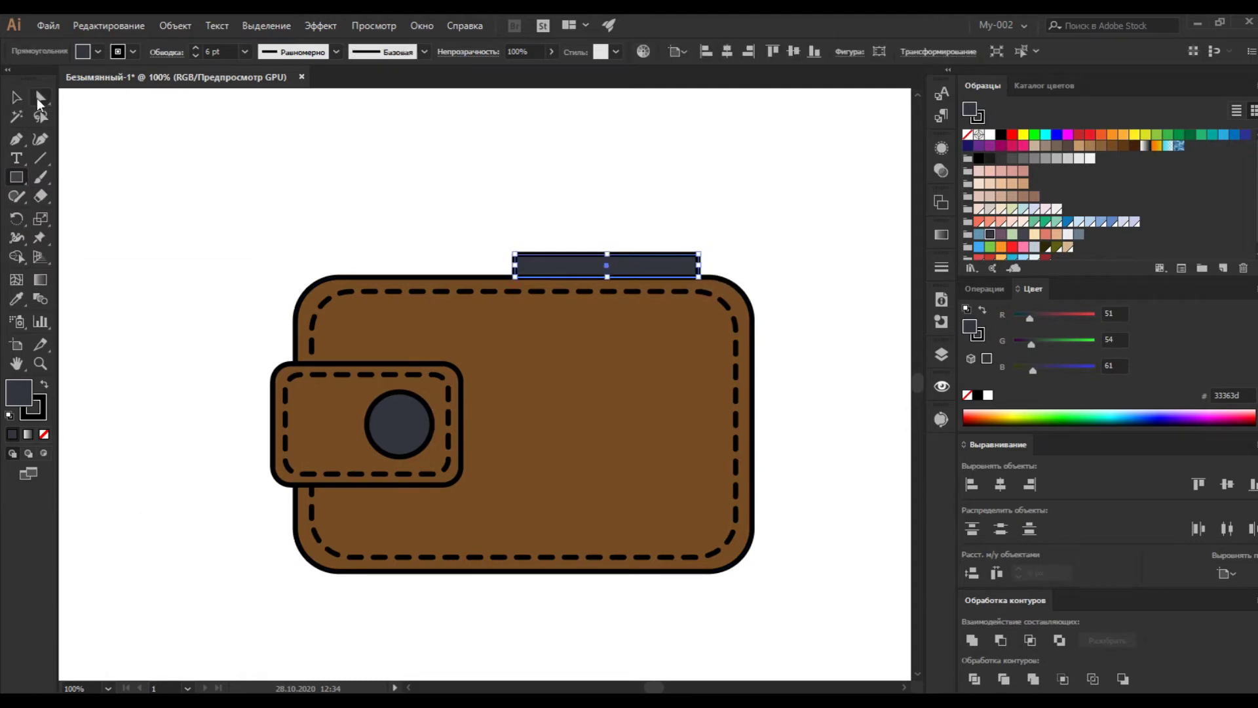
{"action": "left_click", "coordinate": [17, 98]}
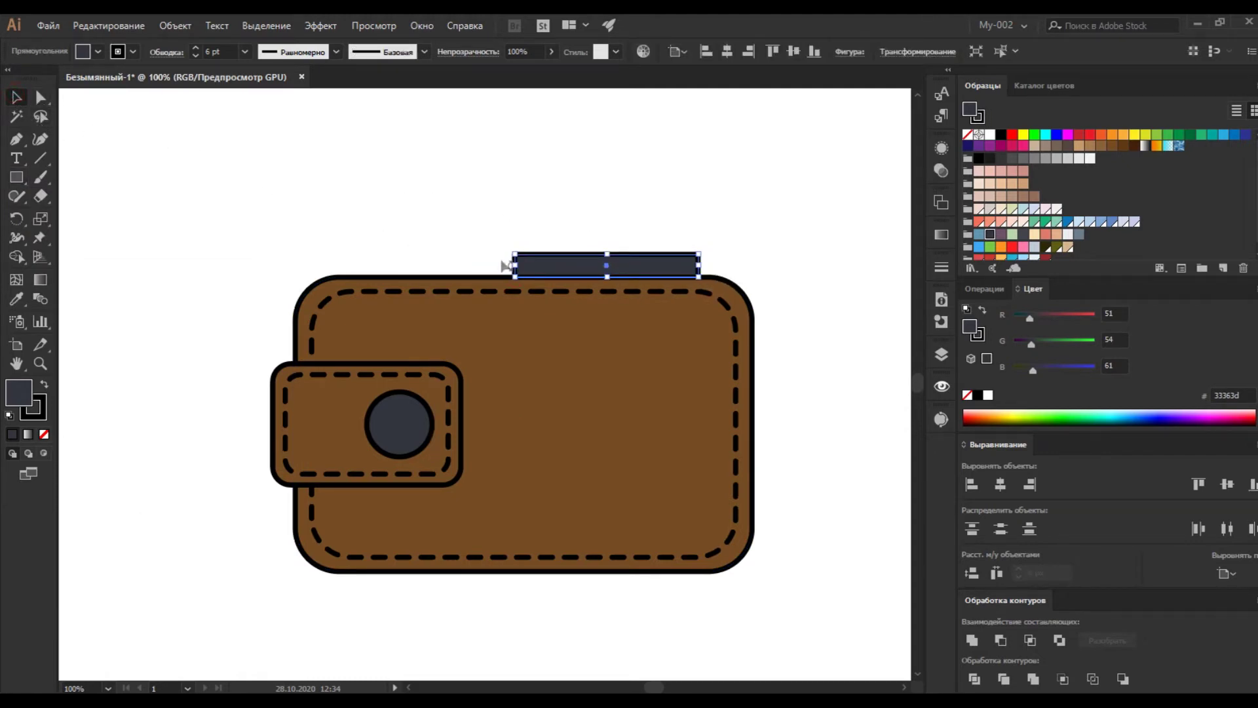
{"action": "left_click_drag", "start_coordinate": [513, 267], "coordinate": [400, 266]}
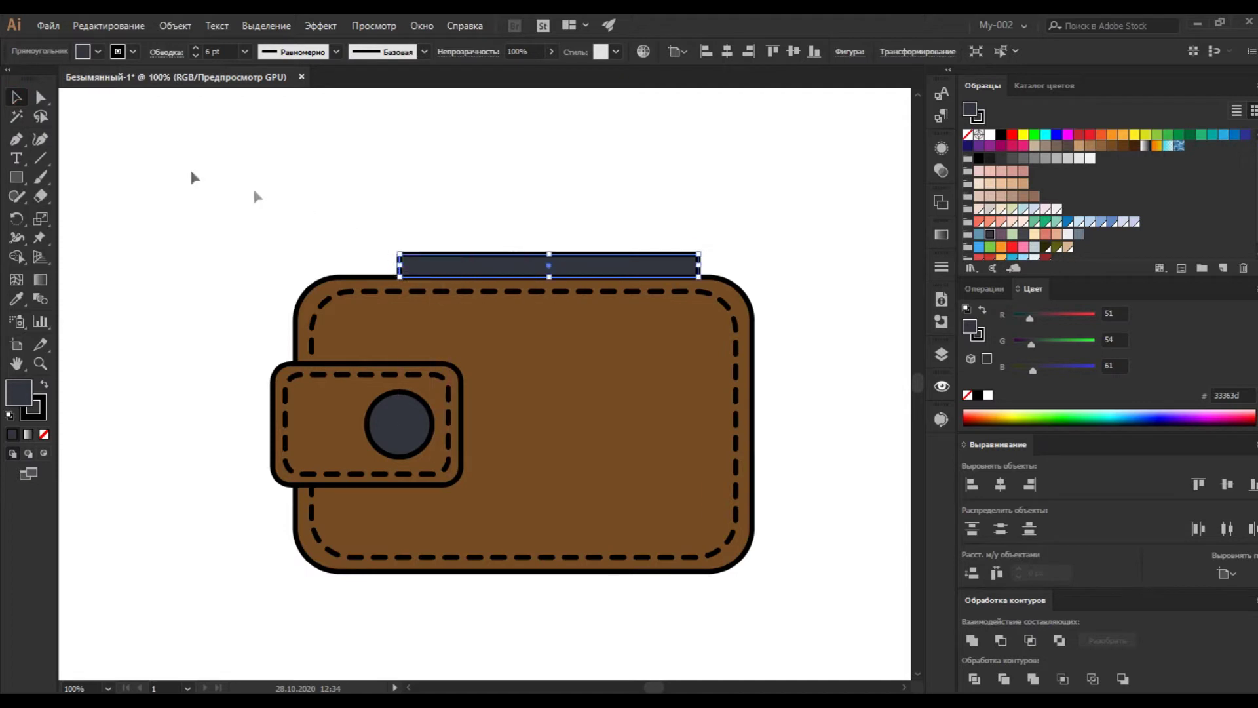
Step: Raise the thin rectangle's upper-left anchor point to Y 305 px and fill the shape with green 009245
{"action": "left_click", "coordinate": [41, 97]}
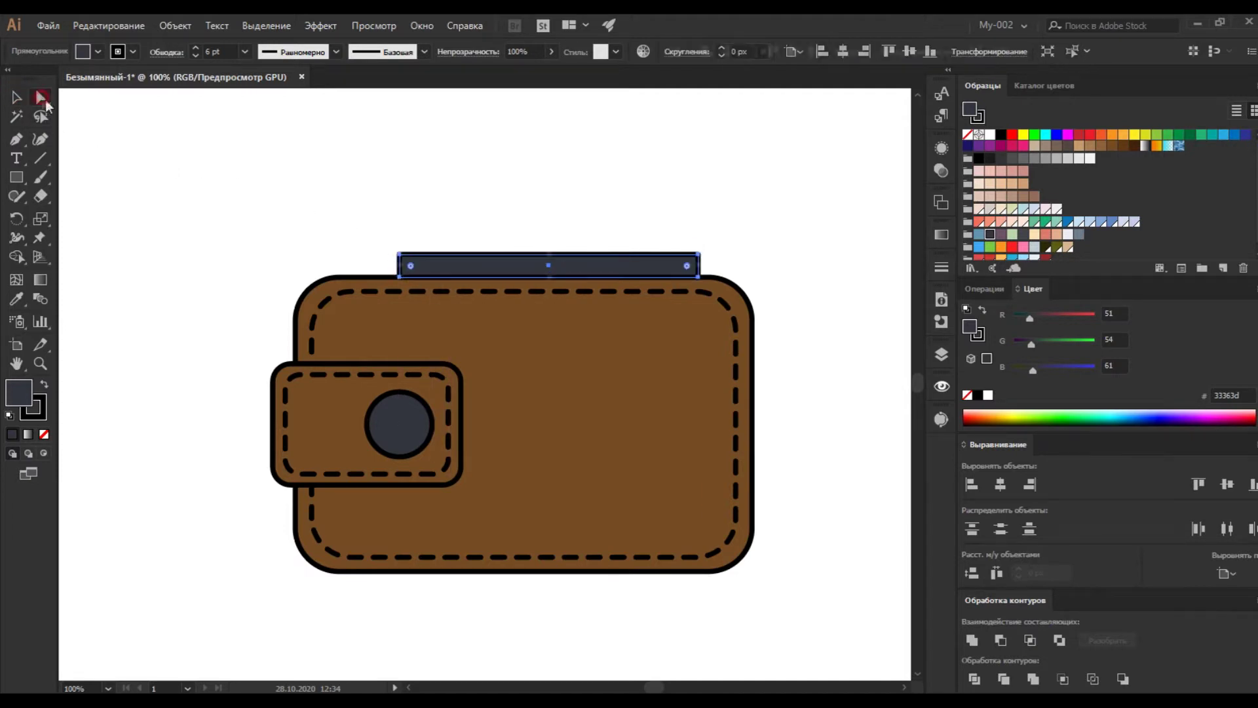
{"action": "left_click", "coordinate": [400, 254]}
{"action": "key", "text": "shift+Up"}
{"action": "key", "text": "shift+Up"}
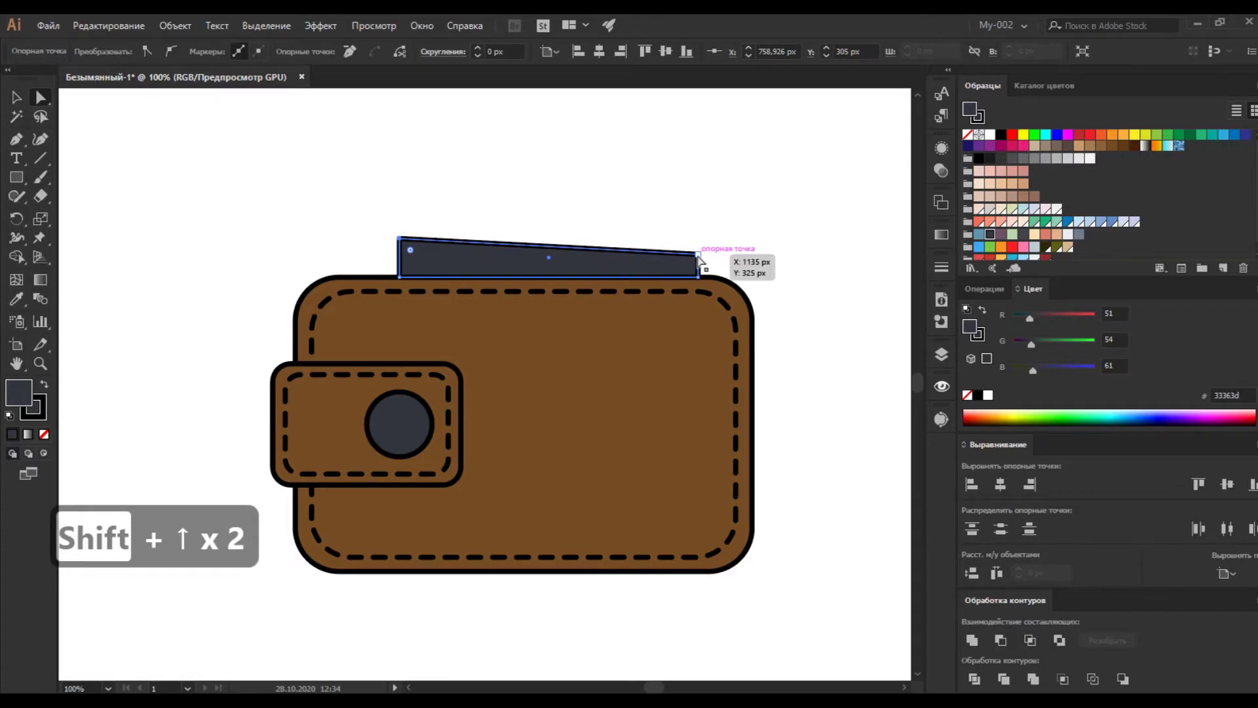
{"action": "key", "text": "v"}
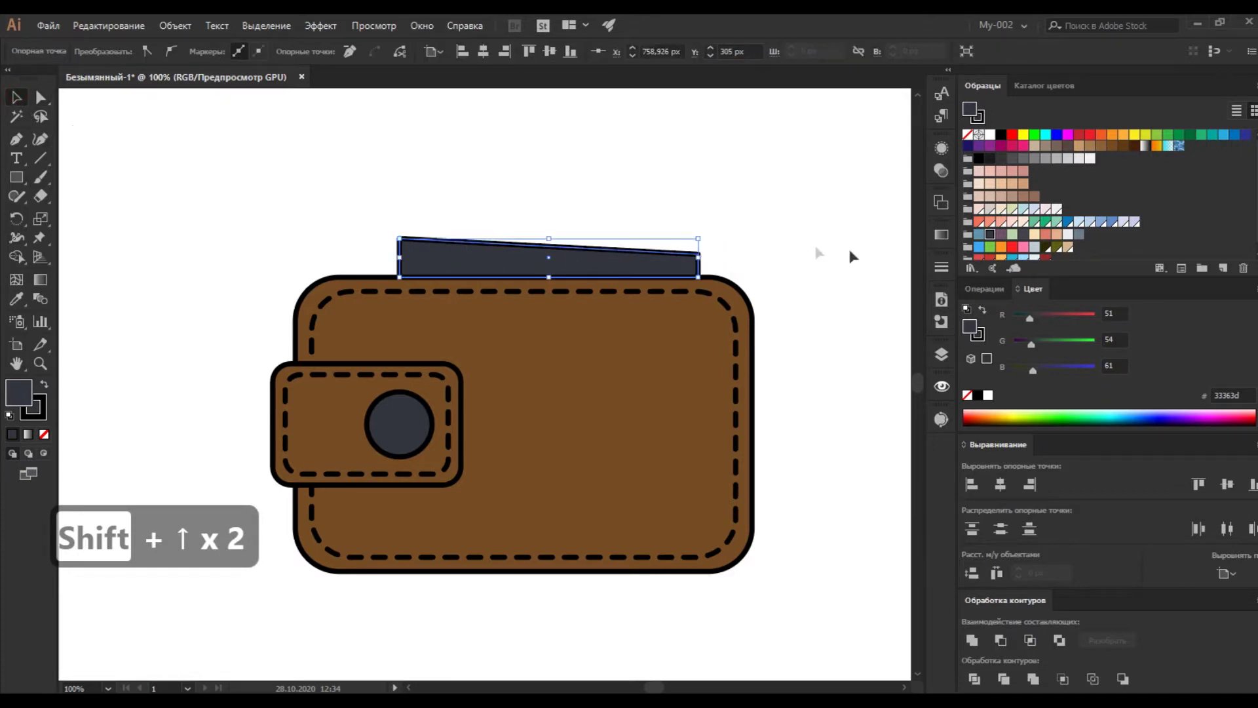
{"action": "left_click", "coordinate": [1179, 136]}
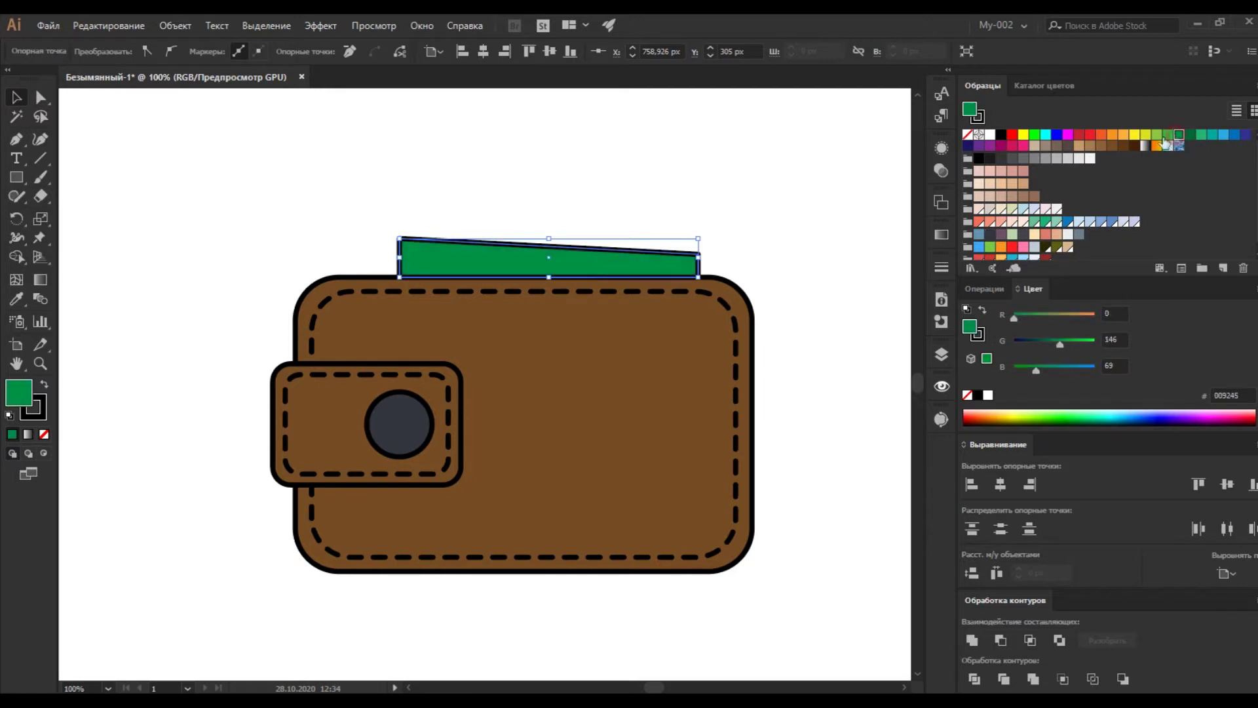
Step: Duplicate the green banknote slightly to the left, stretch the copy taller and send it to the back
{"action": "left_click_drag", "start_coordinate": [485, 269], "coordinate": [456, 269]}
{"action": "left_click_drag", "start_coordinate": [520, 237], "coordinate": [523, 228]}
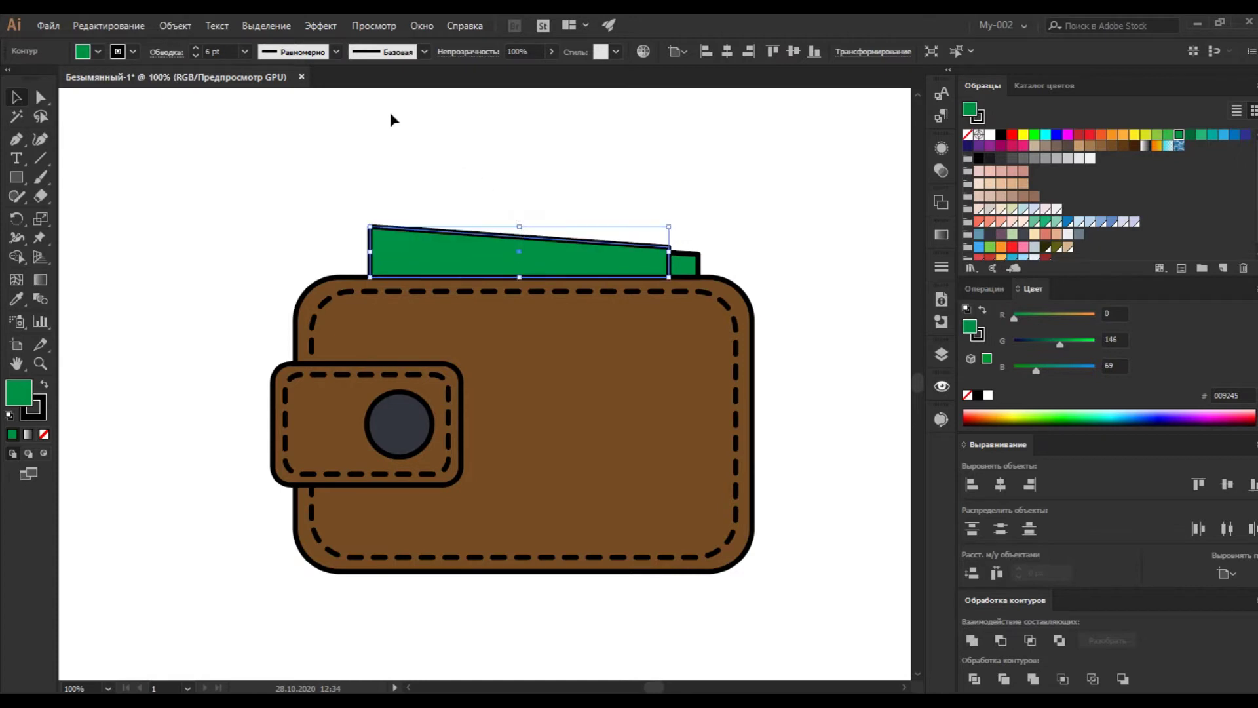
{"action": "key", "text": "ctrl+shift+bracketleft"}
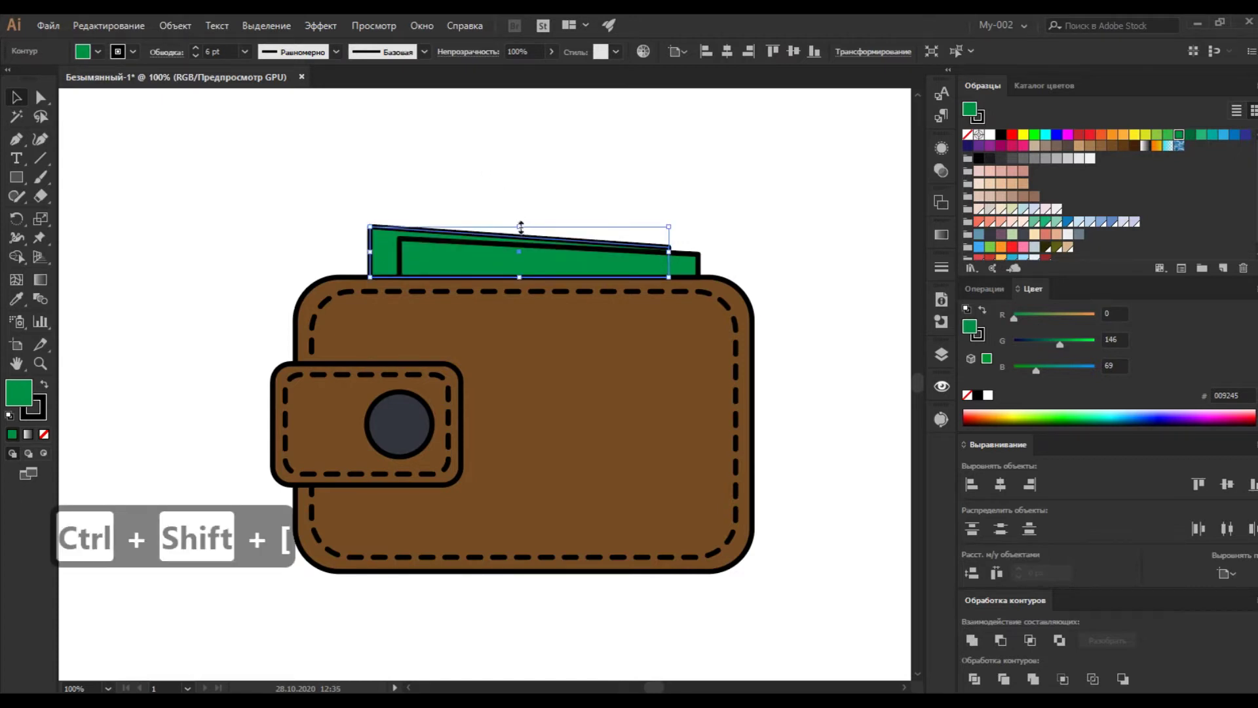
Step: Narrow the rear banknote from its right edge, raise its upper edge slightly and fill it with dark green 006837
{"action": "left_click_drag", "start_coordinate": [667, 252], "coordinate": [658, 252]}
{"action": "left_click_drag", "start_coordinate": [514, 225], "coordinate": [514, 220]}
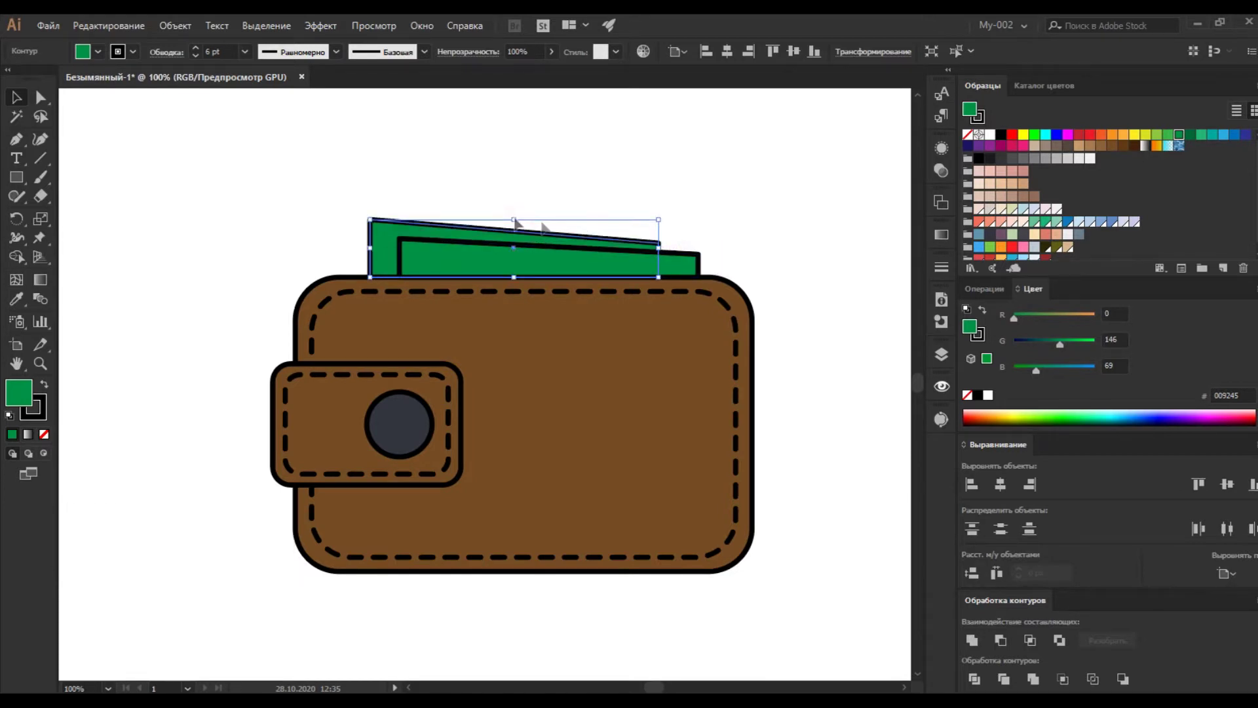
{"action": "left_click", "coordinate": [1189, 135]}
{"action": "left_click", "coordinate": [781, 203]}
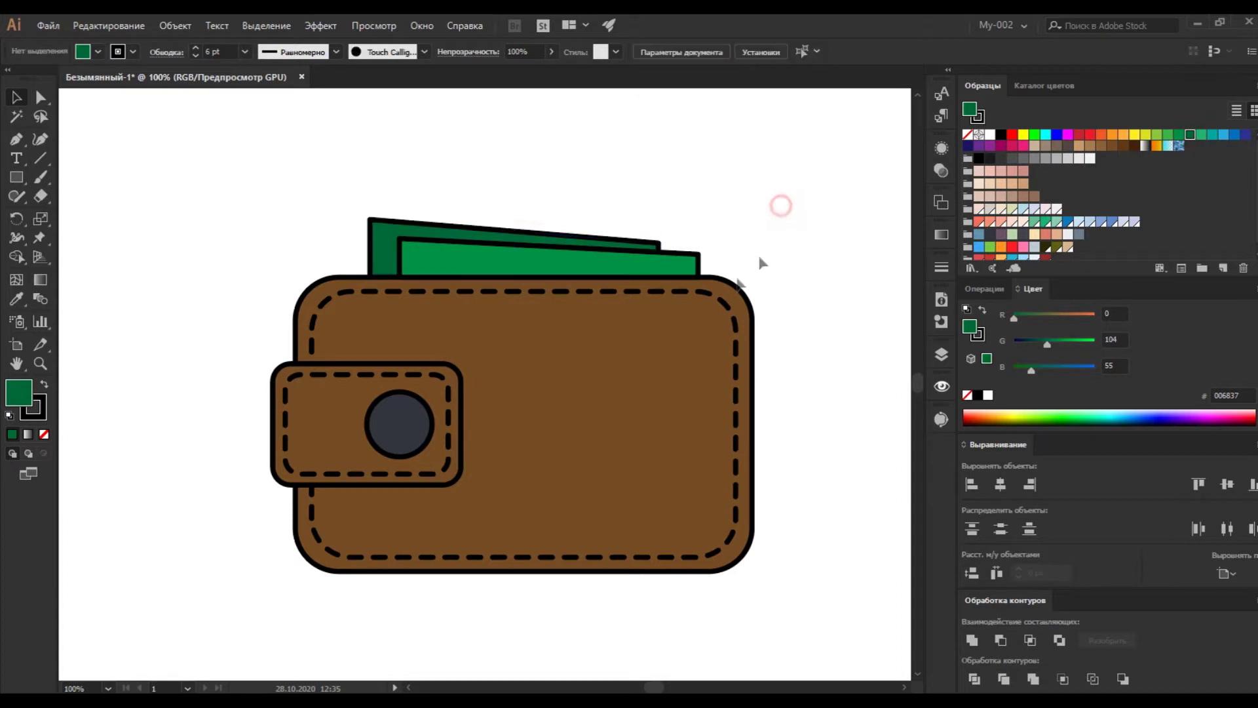
Step: Draw a small, a medium and a large star on the wallet front using the strap stitching's dashed stroke style
{"action": "left_click_drag", "start_coordinate": [16, 177], "coordinate": [58, 249]}
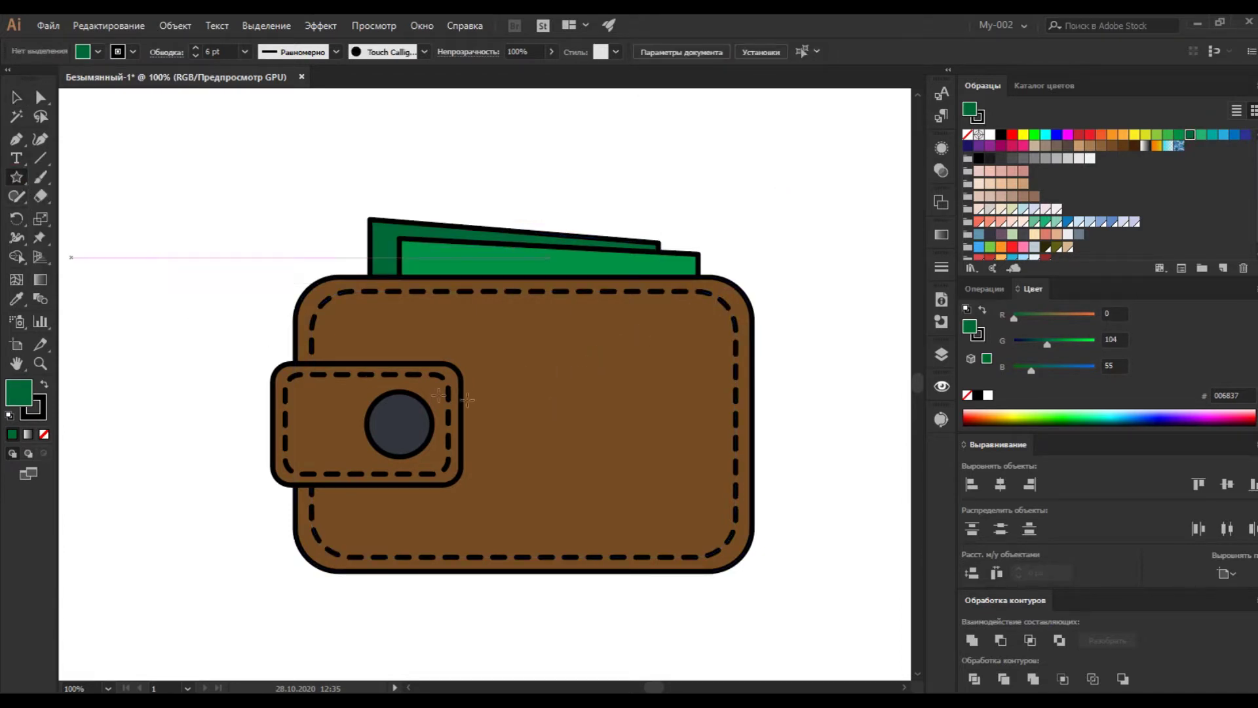
{"action": "left_click", "coordinate": [308, 387], "text": "ctrl"}
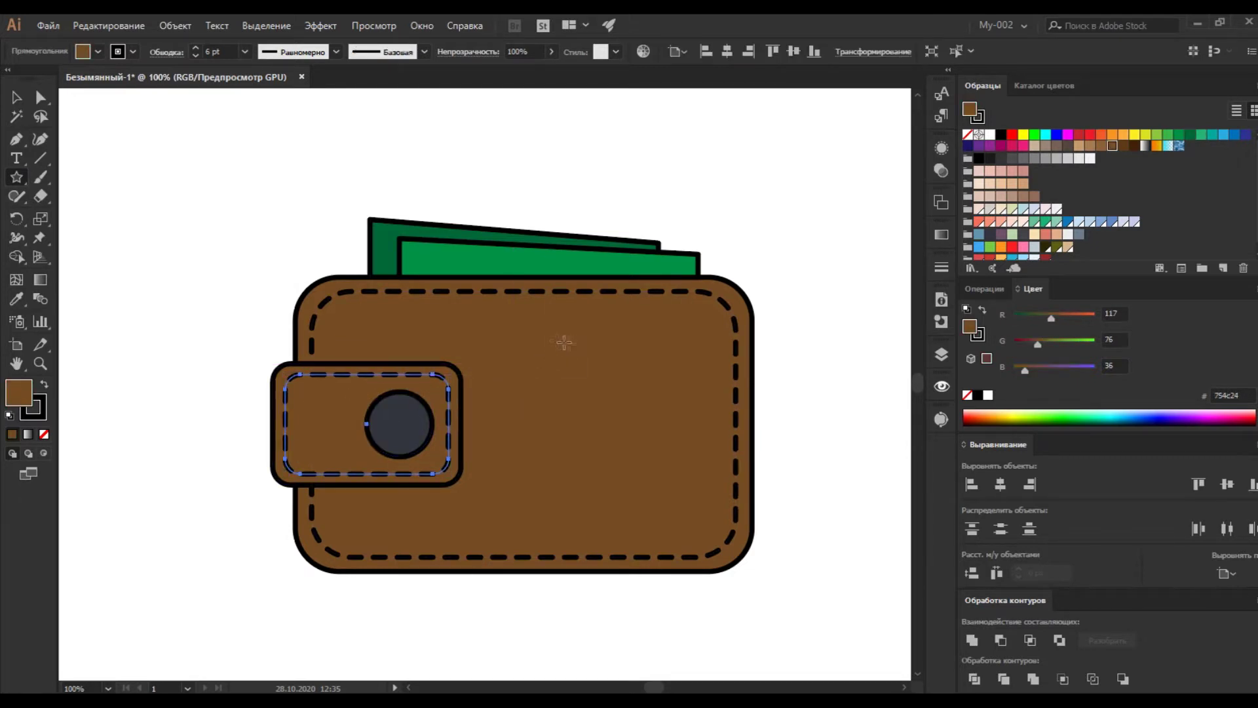
{"action": "left_click_drag", "start_coordinate": [544, 329], "coordinate": [576, 323]}
{"action": "mouse_move", "coordinate": [527, 426]}
{"action": "left_mouse_down"}
{"action": "mouse_move", "coordinate": [560, 432]}
{"action": "mouse_move", "coordinate": [568, 464]}
{"action": "left_mouse_up"}
{"action": "mouse_move", "coordinate": [592, 381]}
{"action": "left_mouse_down"}
{"action": "mouse_move", "coordinate": [625, 401]}
{"action": "mouse_move", "coordinate": [630, 457]}
{"action": "left_mouse_up"}
{"action": "left_click", "coordinate": [17, 97]}
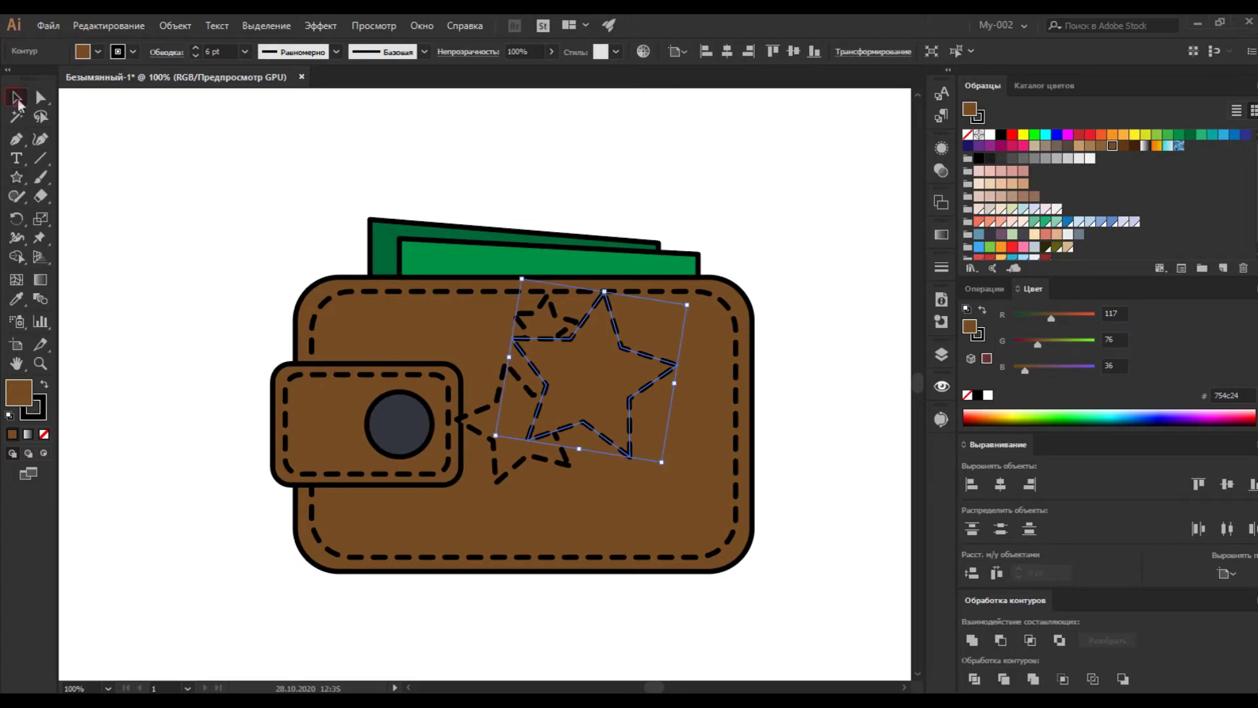
Step: Arrange the three stars inside the wallet stitching, with the large one on the right and two smaller ones to its left
{"action": "left_click_drag", "start_coordinate": [638, 430], "coordinate": [674, 508]}
{"action": "left_click", "coordinate": [553, 465]}
{"action": "mouse_move", "coordinate": [576, 486]}
{"action": "left_mouse_down"}
{"action": "mouse_move", "coordinate": [610, 496]}
{"action": "mouse_move", "coordinate": [590, 467]}
{"action": "left_mouse_up"}
{"action": "left_click_drag", "start_coordinate": [581, 378], "coordinate": [554, 416]}
{"action": "key", "text": "ctrl+z"}
{"action": "key", "text": "ctrl+z"}
{"action": "key", "text": "ctrl+z"}
{"action": "left_click", "coordinate": [556, 448]}
{"action": "left_click_drag", "start_coordinate": [537, 358], "coordinate": [532, 380]}
{"action": "left_click_drag", "start_coordinate": [541, 321], "coordinate": [542, 327]}
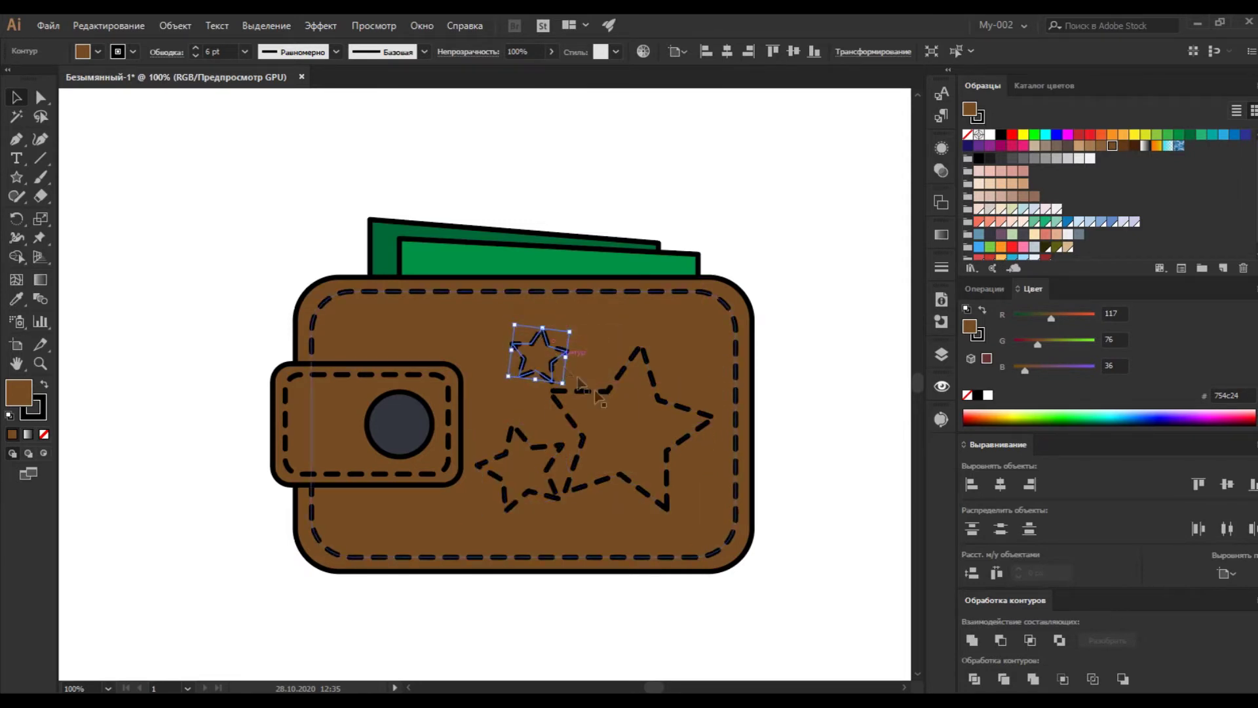
Step: Fill all three stars with dark brown 603813
{"action": "left_click", "coordinate": [631, 410], "text": "shift"}
{"action": "left_click", "coordinate": [557, 449], "text": "shift"}
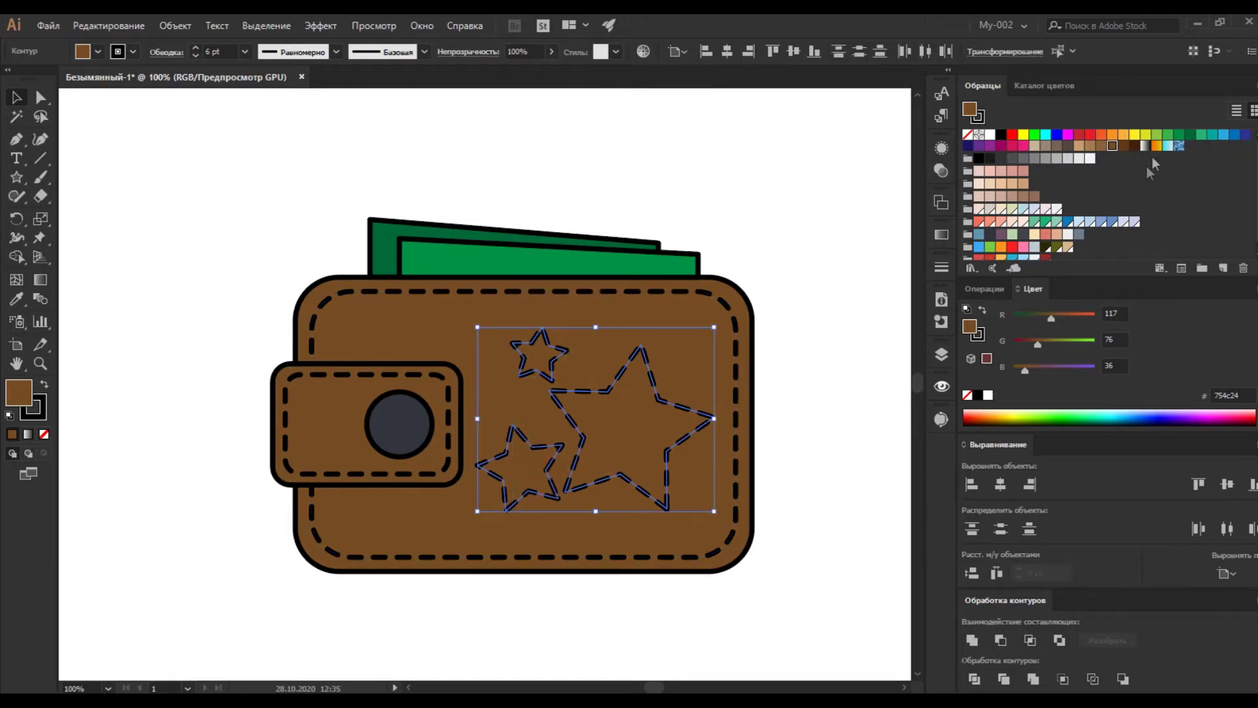
{"action": "left_click", "coordinate": [1122, 147]}
{"action": "left_click", "coordinate": [764, 350]}
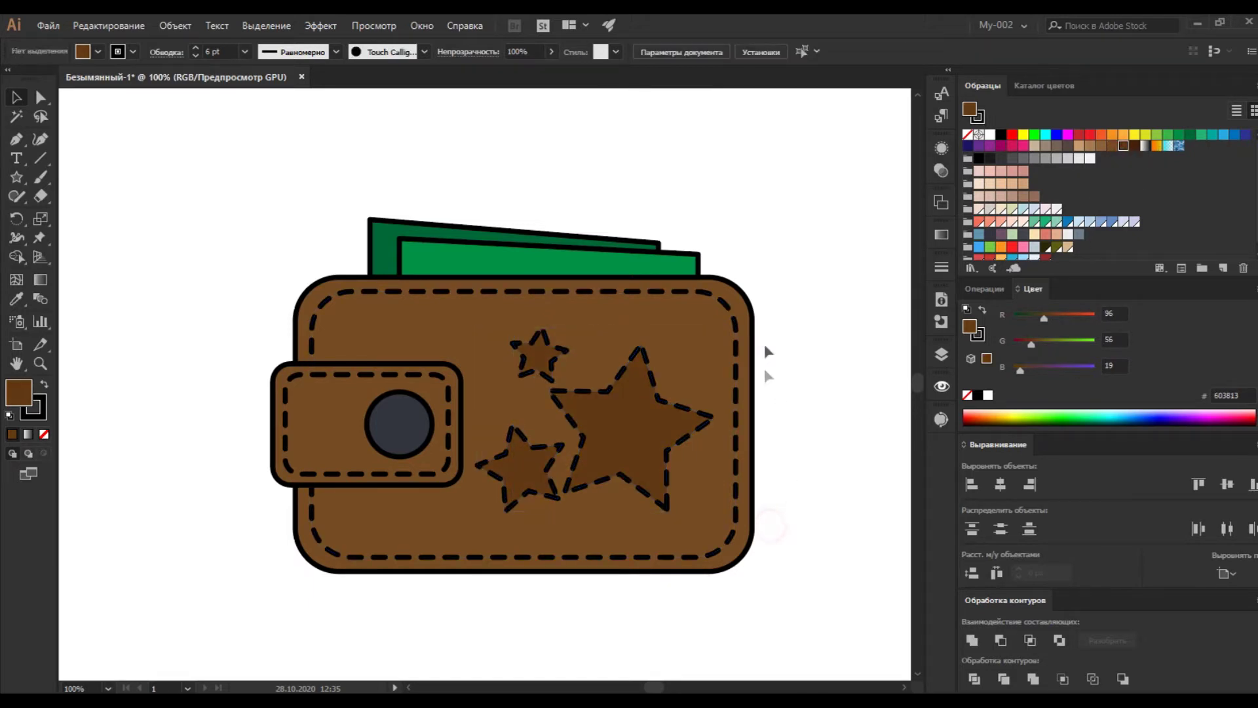
Step: Duplicate the clasp strap's outer rectangle in place, offset the copy down and to the right, and send it behind the strap
{"action": "scroll", "coordinate": [780, 308], "scroll_direction": "up", "scroll_amount": 20}
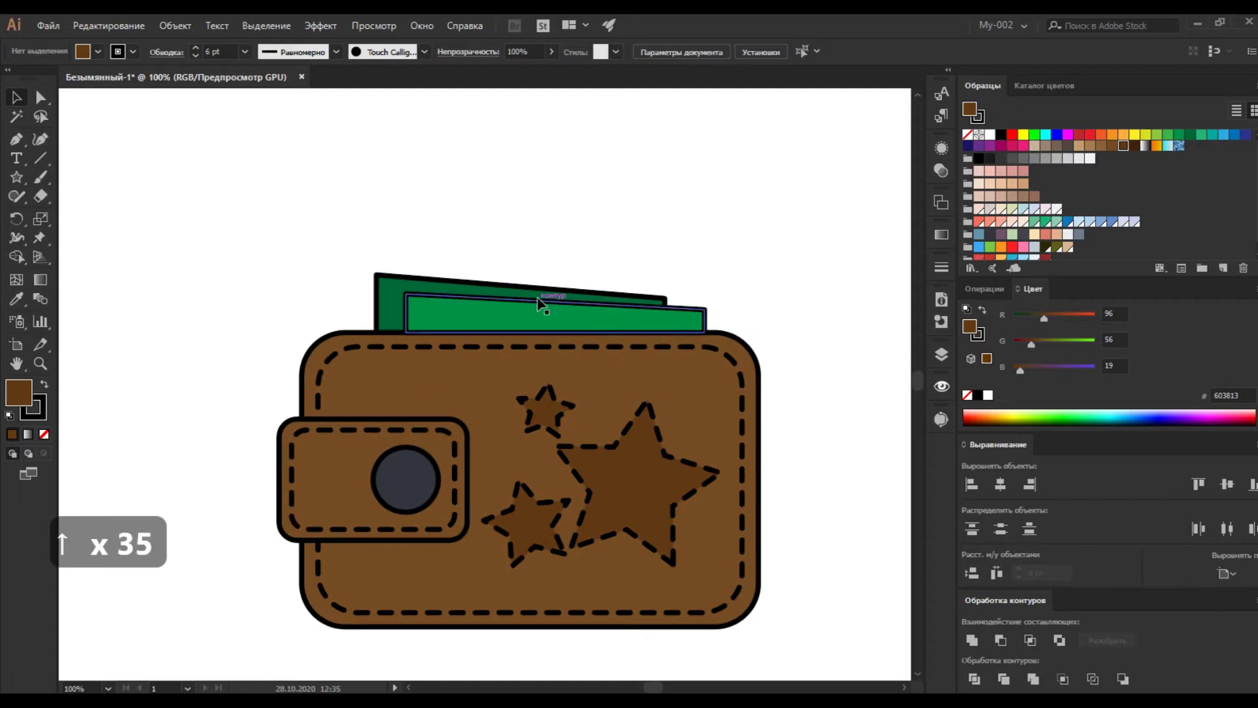
{"action": "key", "text": "ctrl+equal"}
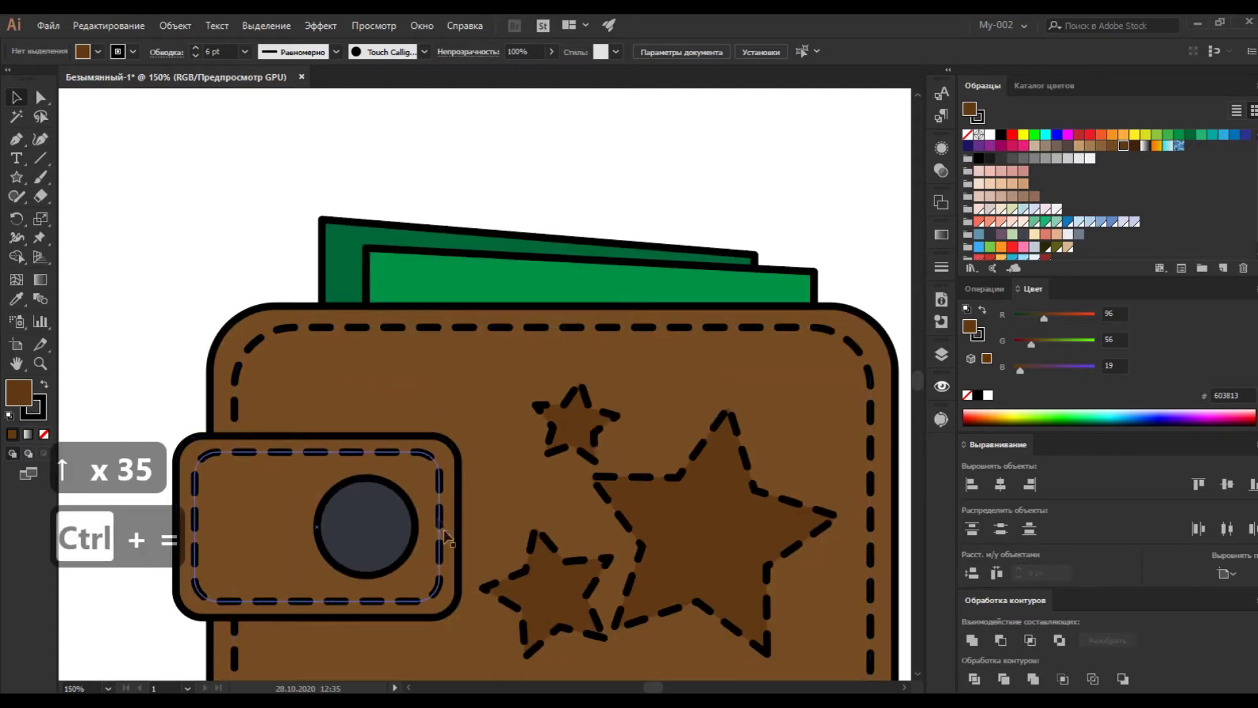
{"action": "scroll", "coordinate": [483, 295], "scroll_direction": "left", "scroll_amount": 9}
{"action": "left_click", "coordinate": [507, 315]}
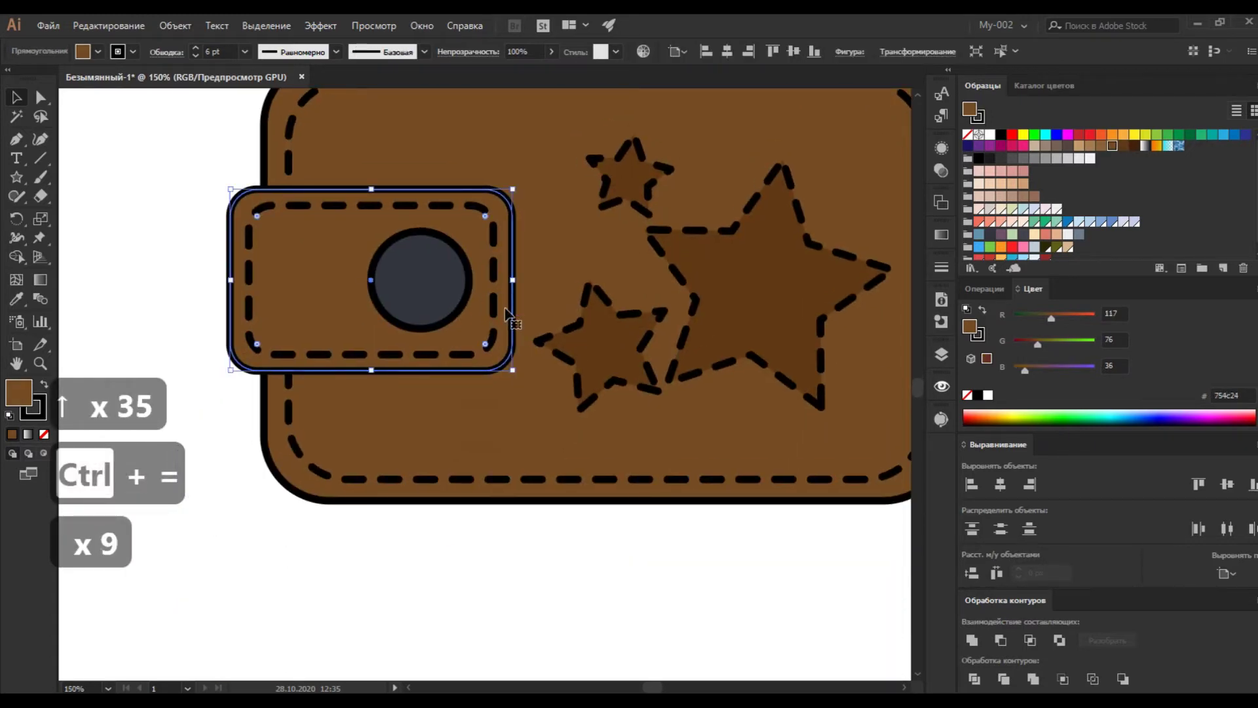
{"action": "key", "text": "ctrl+c"}
{"action": "key", "text": "ctrl+f"}
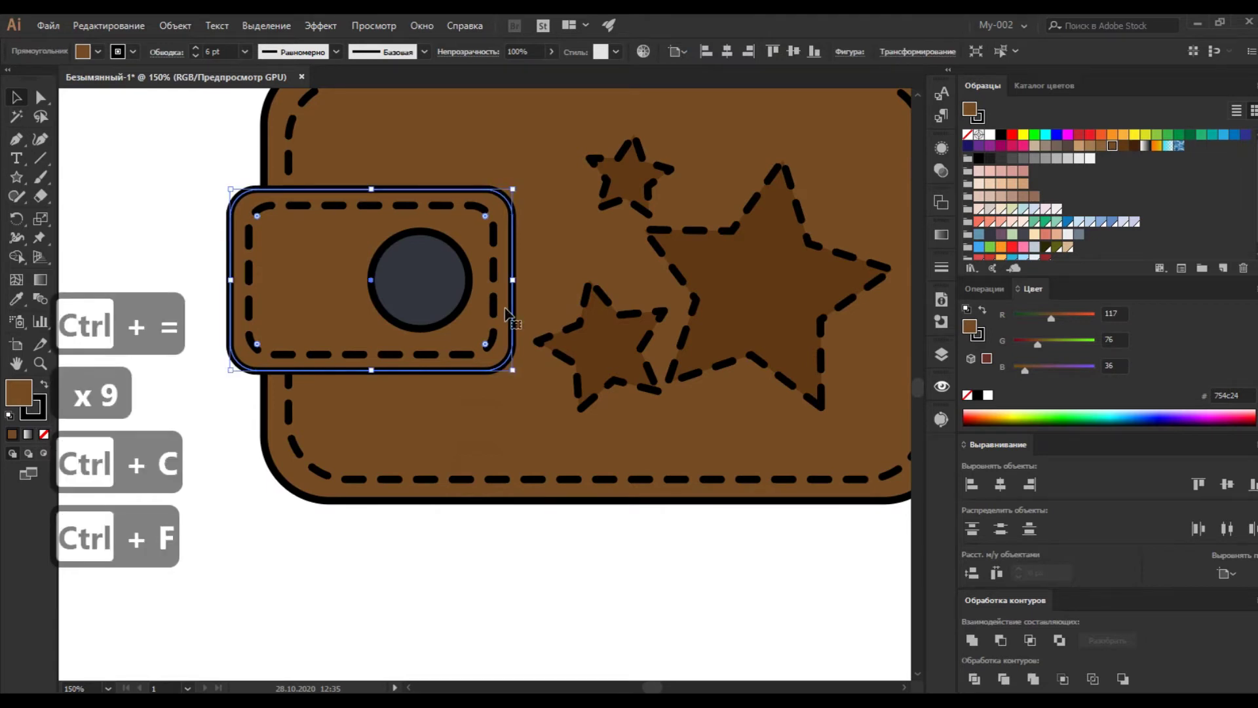
{"action": "key", "text": "shift+Down"}
{"action": "key", "text": "shift+Right"}
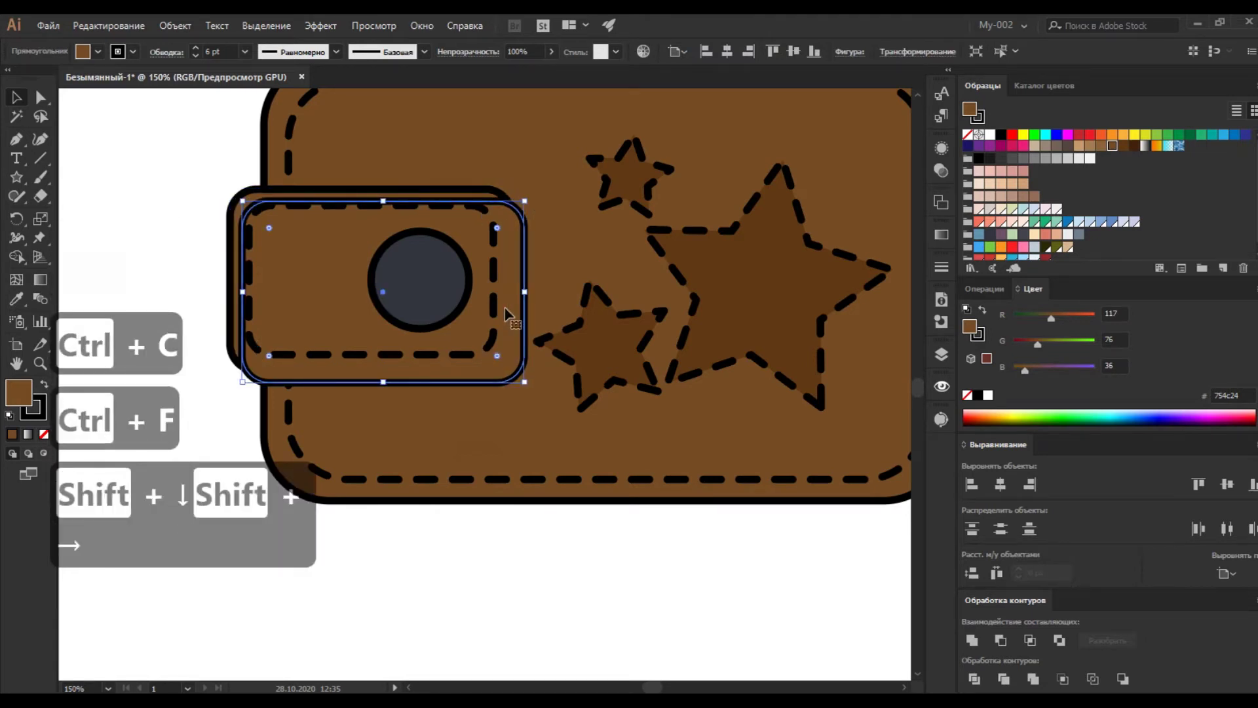
{"action": "key", "text": "ctrl+bracketleft"}
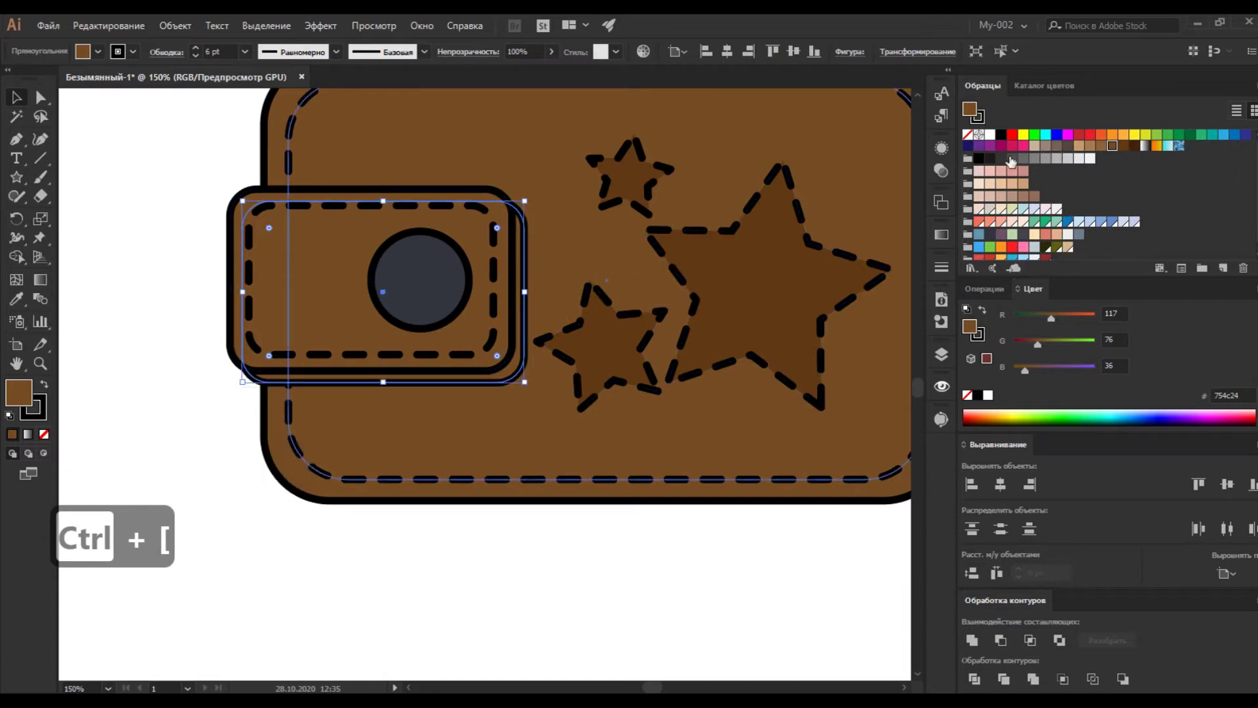
Step: Turn the strap copy into a shadow with a black 000000 fill, no stroke and 30% opacity
{"action": "left_click", "coordinate": [979, 159]}
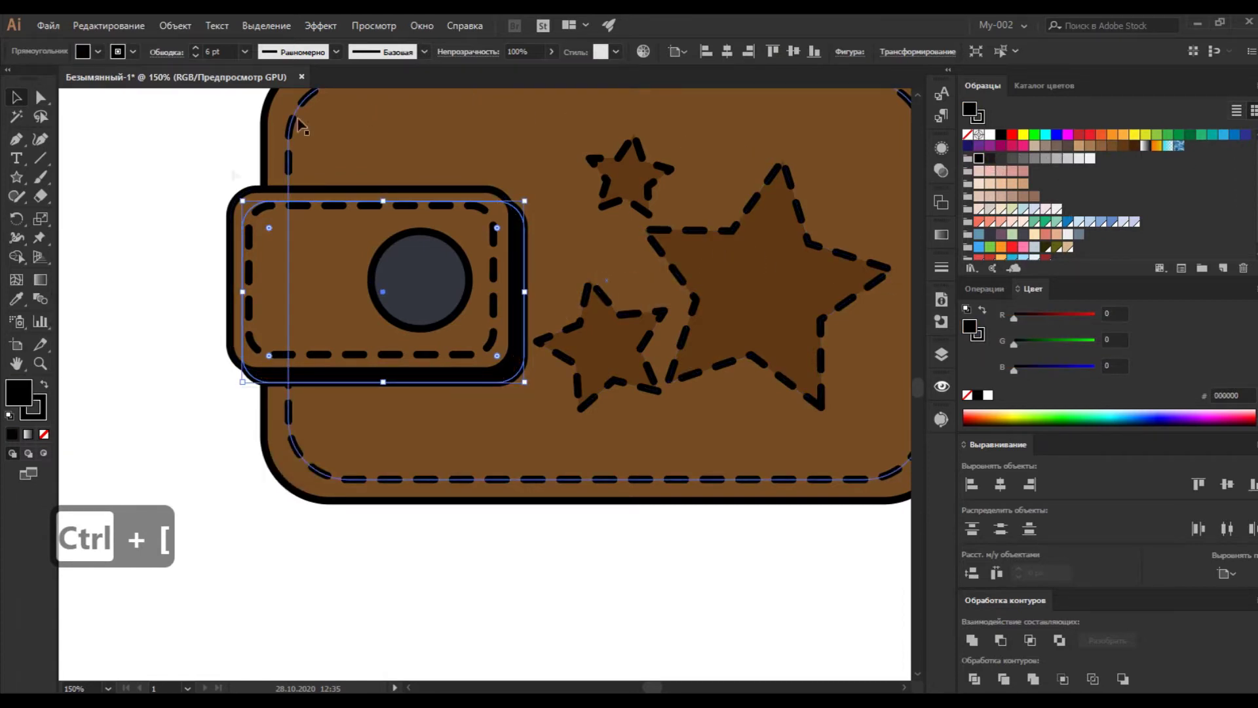
{"action": "left_click", "coordinate": [46, 436]}
{"action": "left_click", "coordinate": [18, 392]}
{"action": "left_click", "coordinate": [521, 52]}
{"action": "type", "text": "30"}
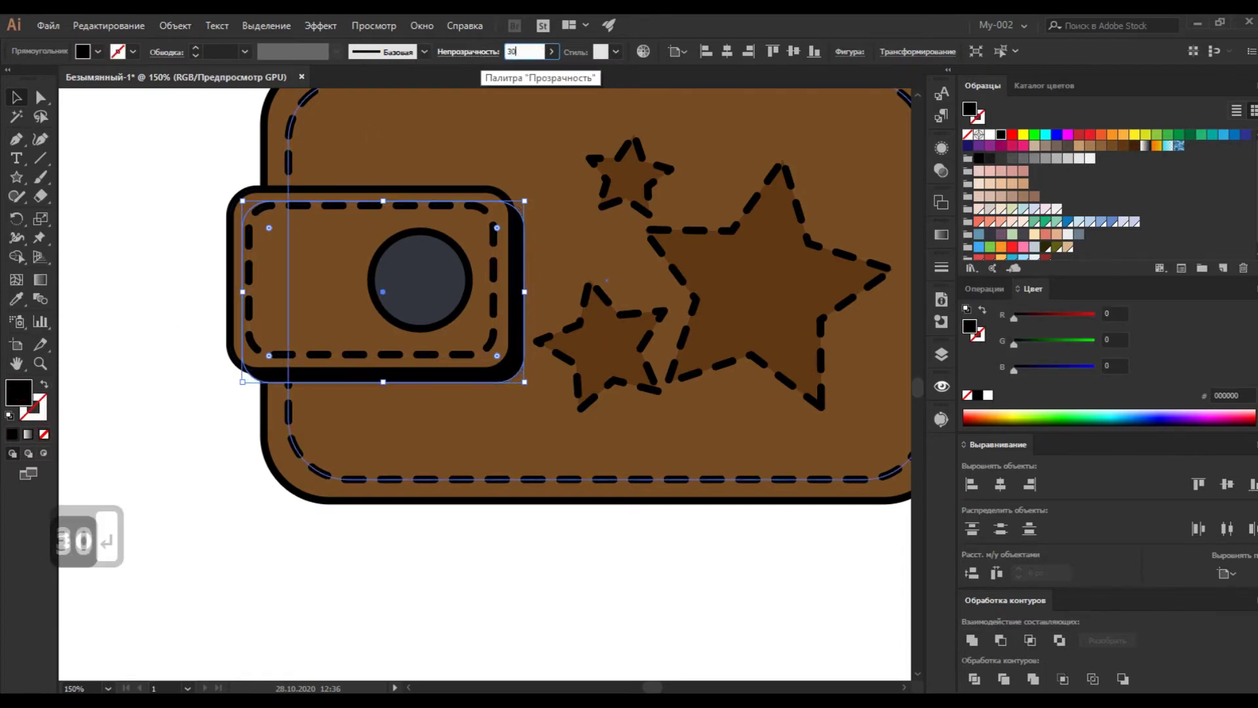
{"action": "key", "text": "Return"}
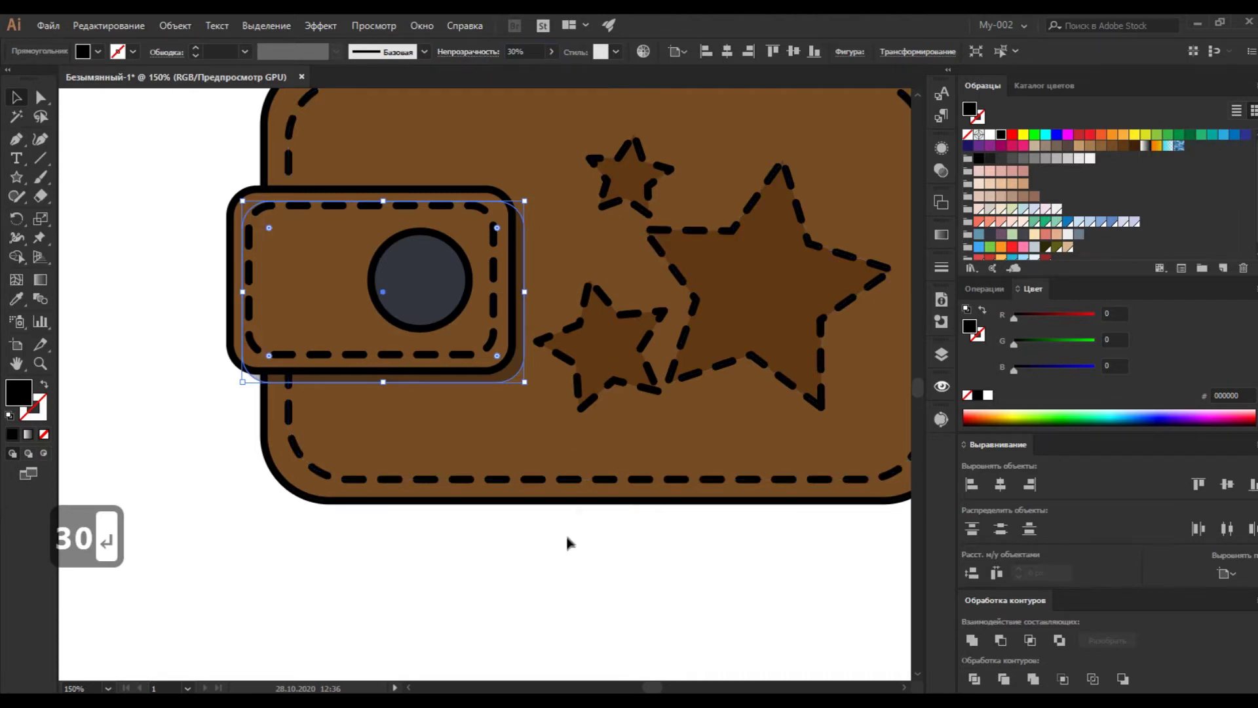
{"action": "left_click", "coordinate": [565, 533]}
Step: Extend the left edge of the wallet's dashed stitching slightly outwards
{"action": "key", "text": "space"}
{"action": "left_click_drag", "start_coordinate": [660, 287], "coordinate": [562, 245]}
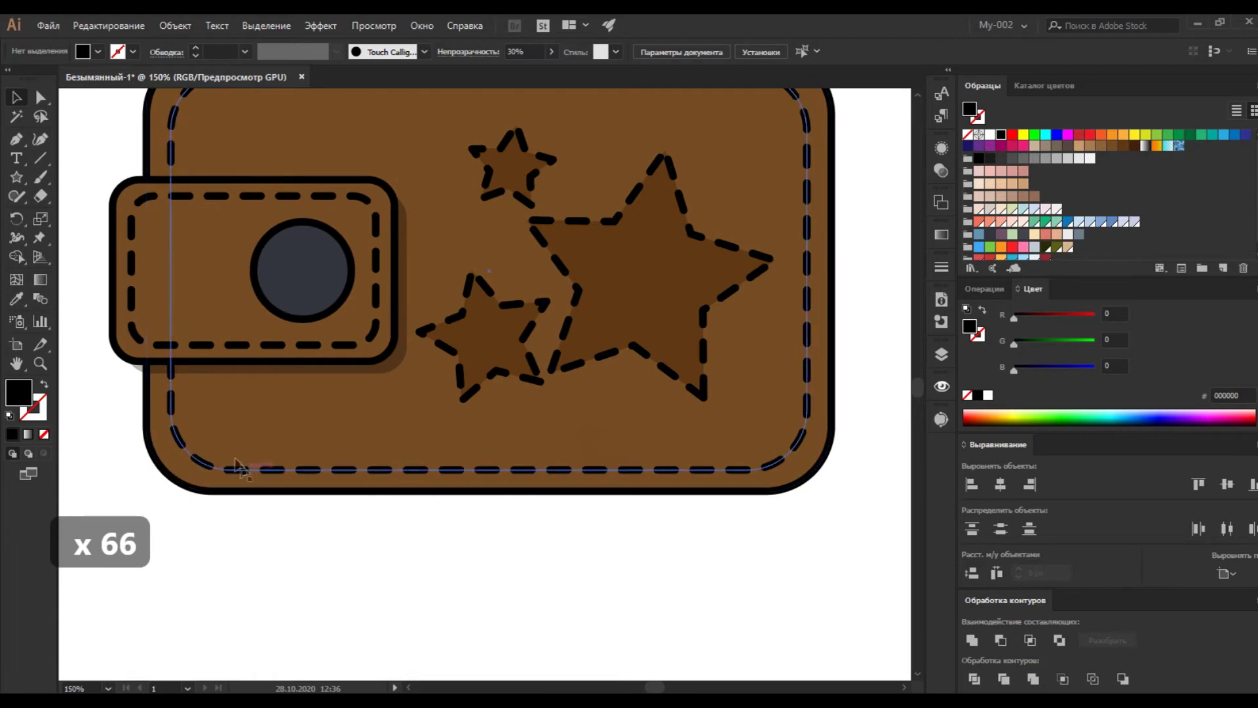
{"action": "left_click", "coordinate": [171, 270]}
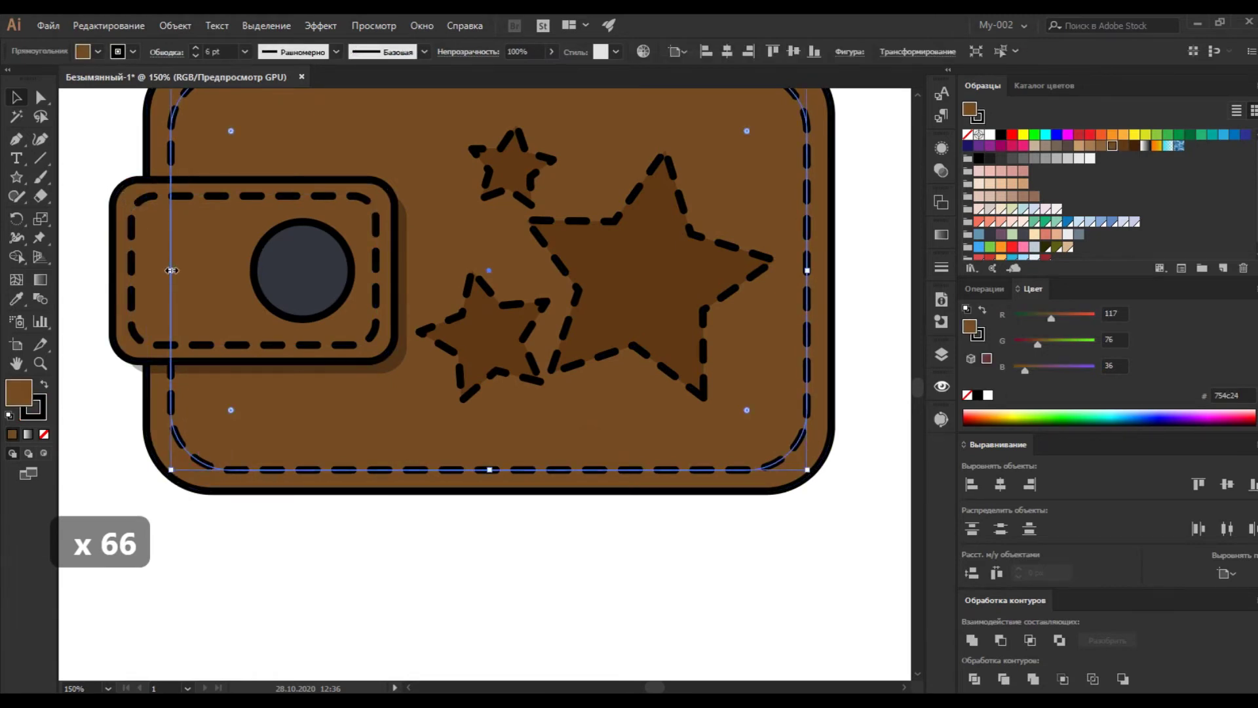
{"action": "left_click_drag", "start_coordinate": [171, 272], "coordinate": [168, 272]}
Step: Duplicate the wallet's outer rectangle in place, offset the copy down and to the right, and send it to the back
{"action": "left_click", "coordinate": [312, 486]}
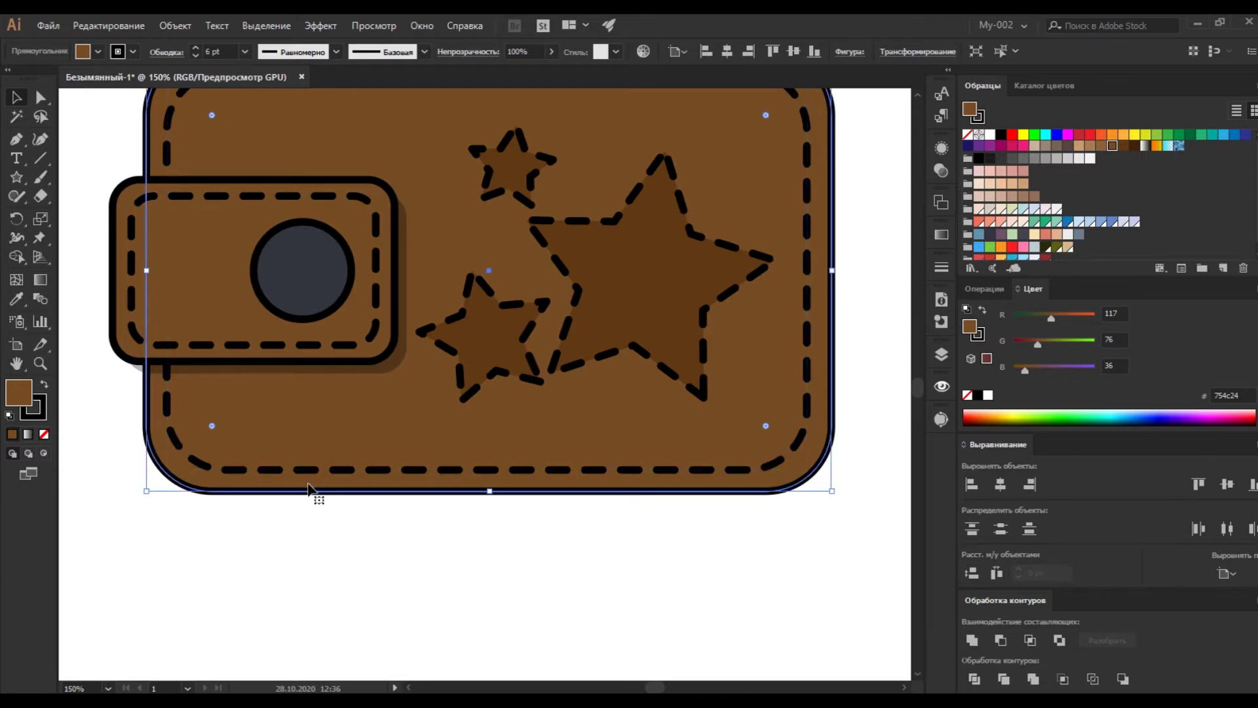
{"action": "key", "text": "ctrl+c"}
{"action": "key", "text": "ctrl+f"}
{"action": "key", "text": "shift+Down"}
{"action": "key", "text": "shift+Right"}
{"action": "key", "text": "ctrl+shift+bracketleft"}
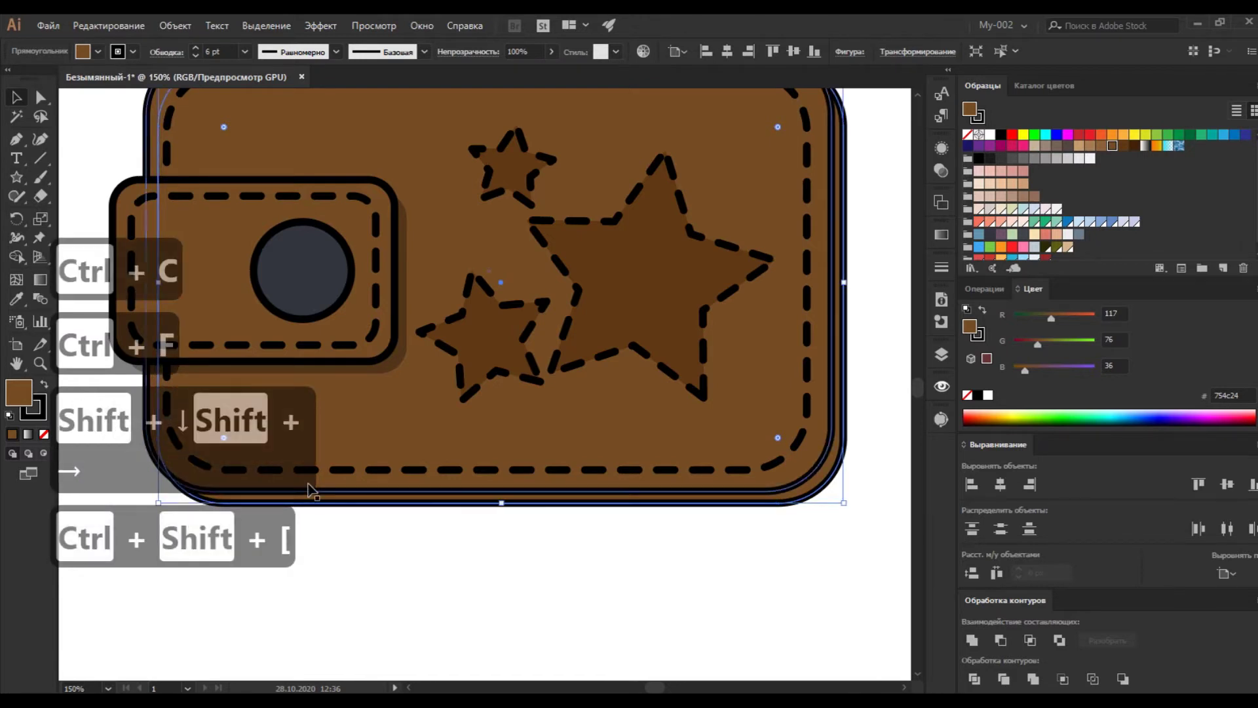
Step: Apply the strap shadow's appearance to the wallet copy with the Eyedropper
{"action": "left_click", "coordinate": [16, 299]}
{"action": "left_click", "coordinate": [393, 356]}
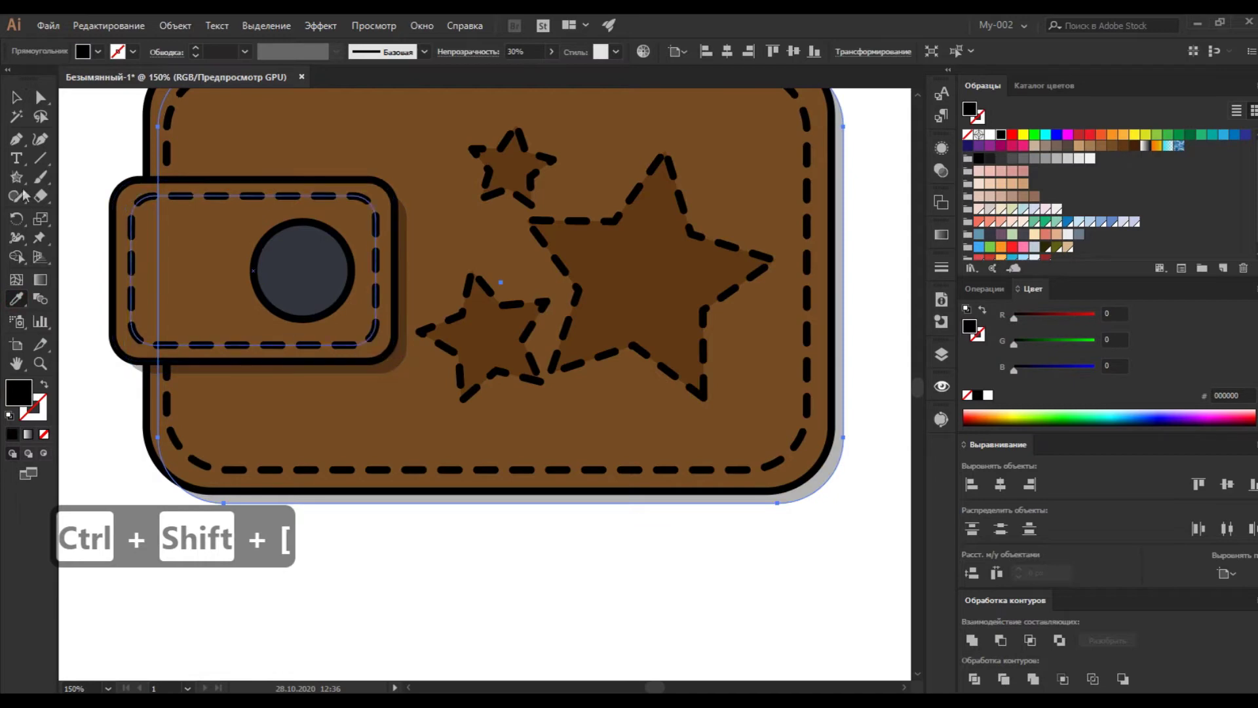
{"action": "key", "text": "v"}
{"action": "left_click", "coordinate": [469, 586]}
Step: Draw a thin rectangle across the base of the front banknote and give it the strap shadow's appearance
{"action": "key", "text": "space"}
{"action": "left_click_drag", "start_coordinate": [539, 190], "coordinate": [546, 439]}
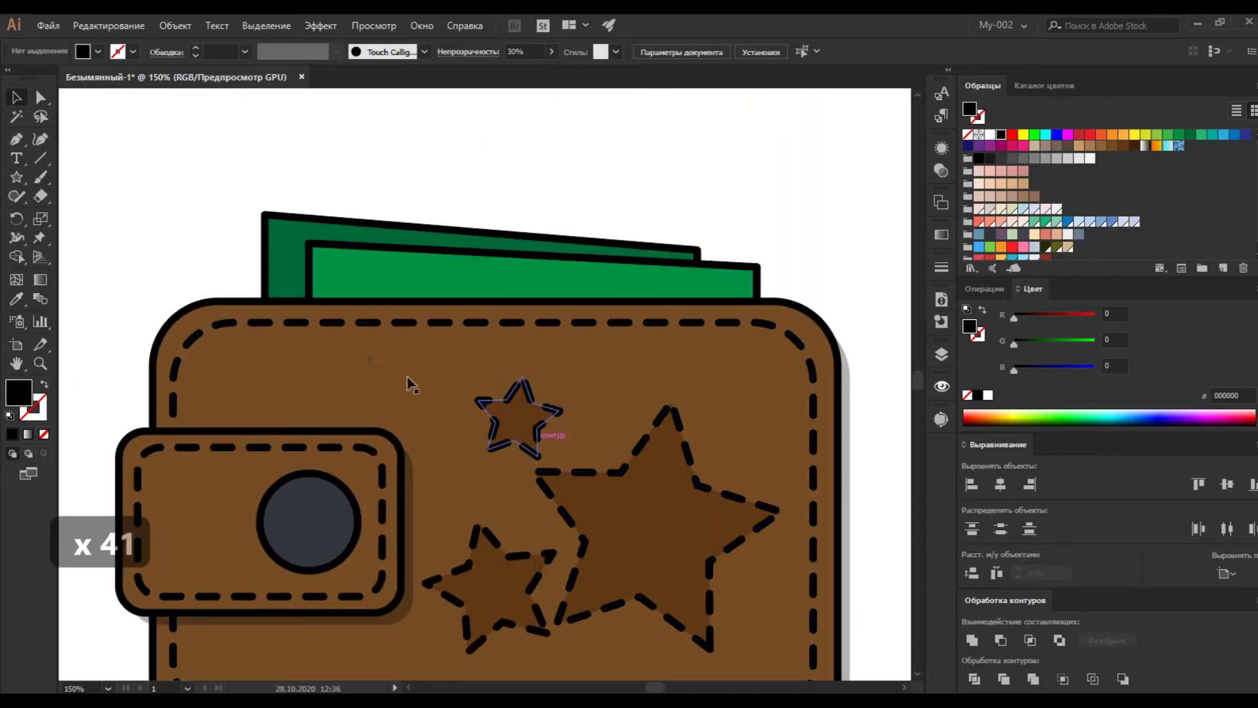
{"action": "key", "text": "ctrl+equal"}
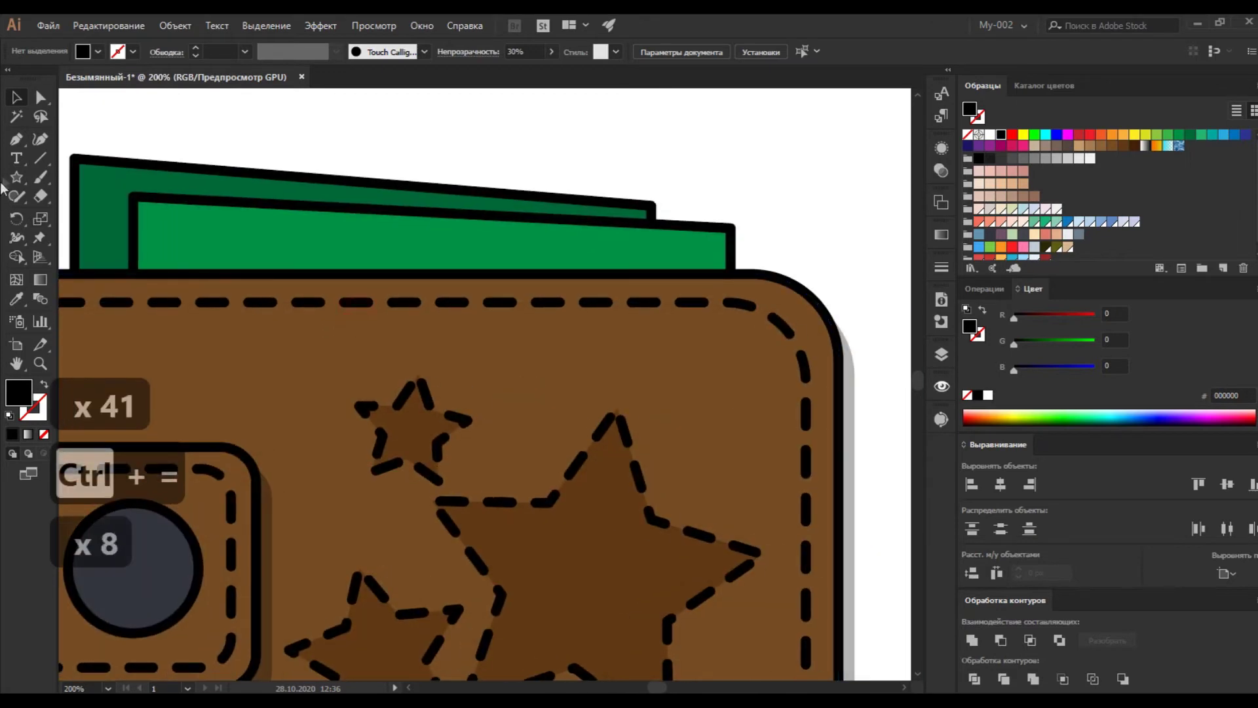
{"action": "left_click_drag", "start_coordinate": [16, 183], "coordinate": [49, 176]}
{"action": "key", "text": "space"}
{"action": "left_click_drag", "start_coordinate": [156, 272], "coordinate": [811, 263]}
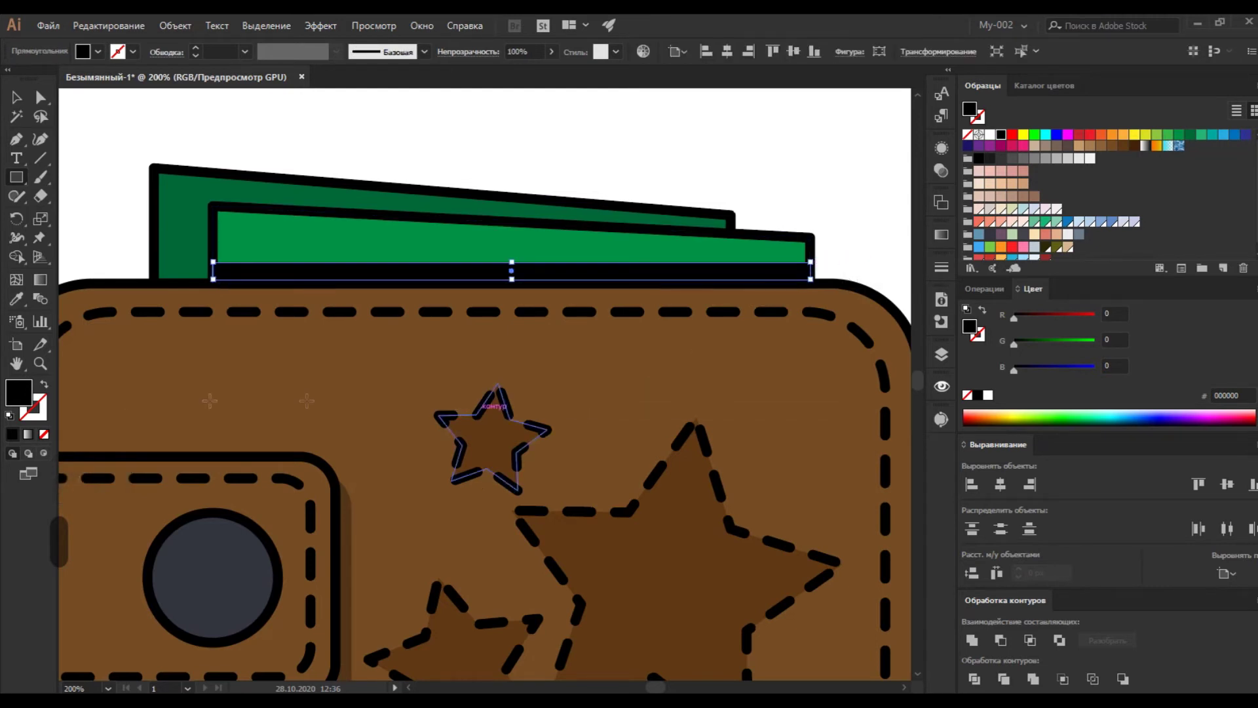
{"action": "left_click", "coordinate": [16, 299]}
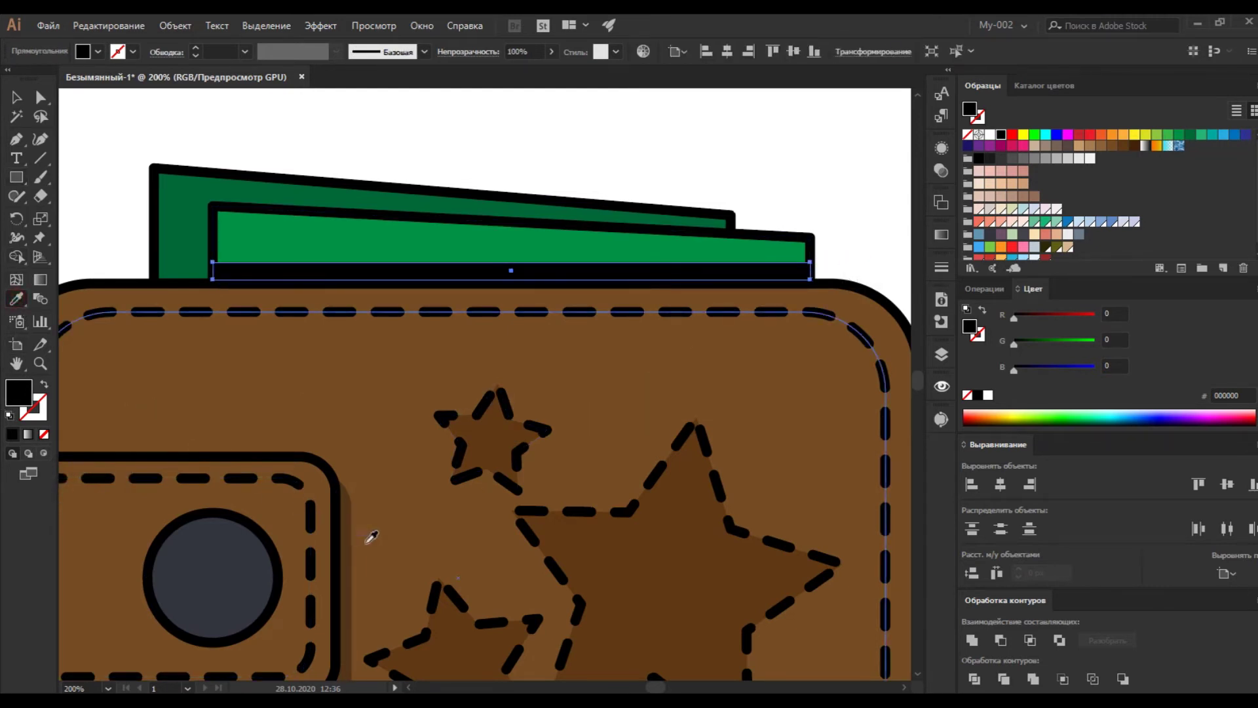
{"action": "left_click", "coordinate": [352, 528]}
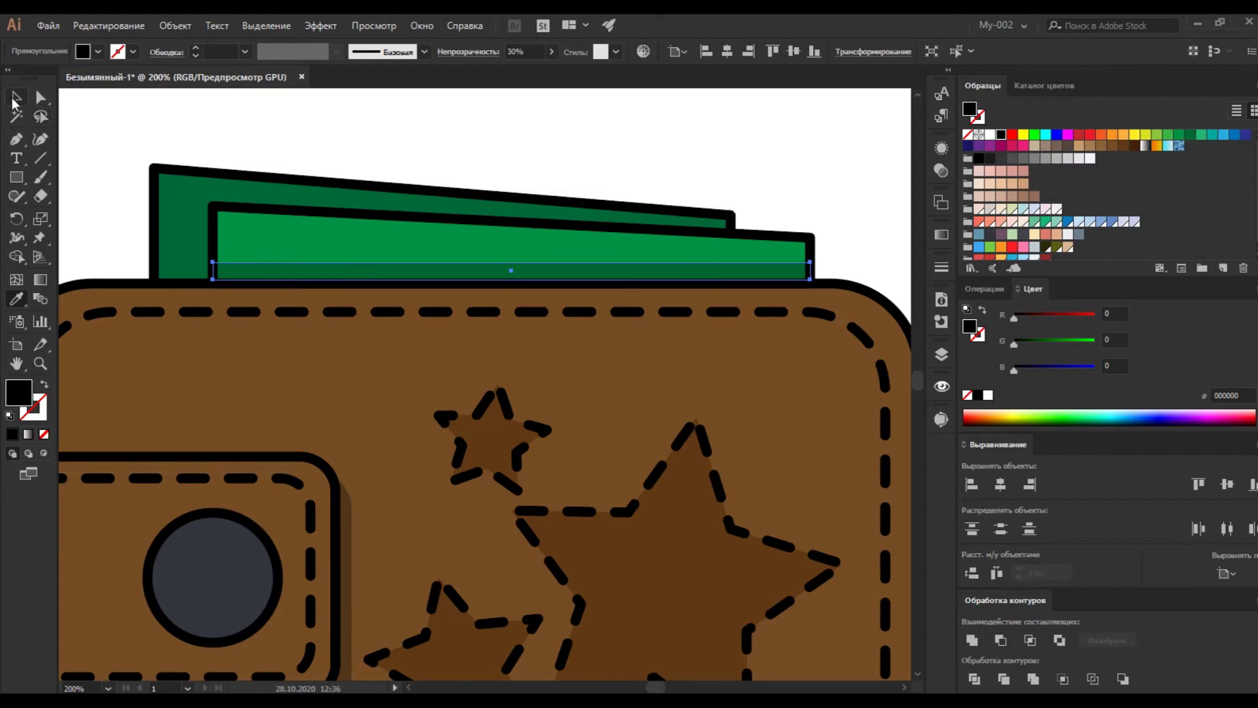
{"action": "left_click", "coordinate": [16, 99]}
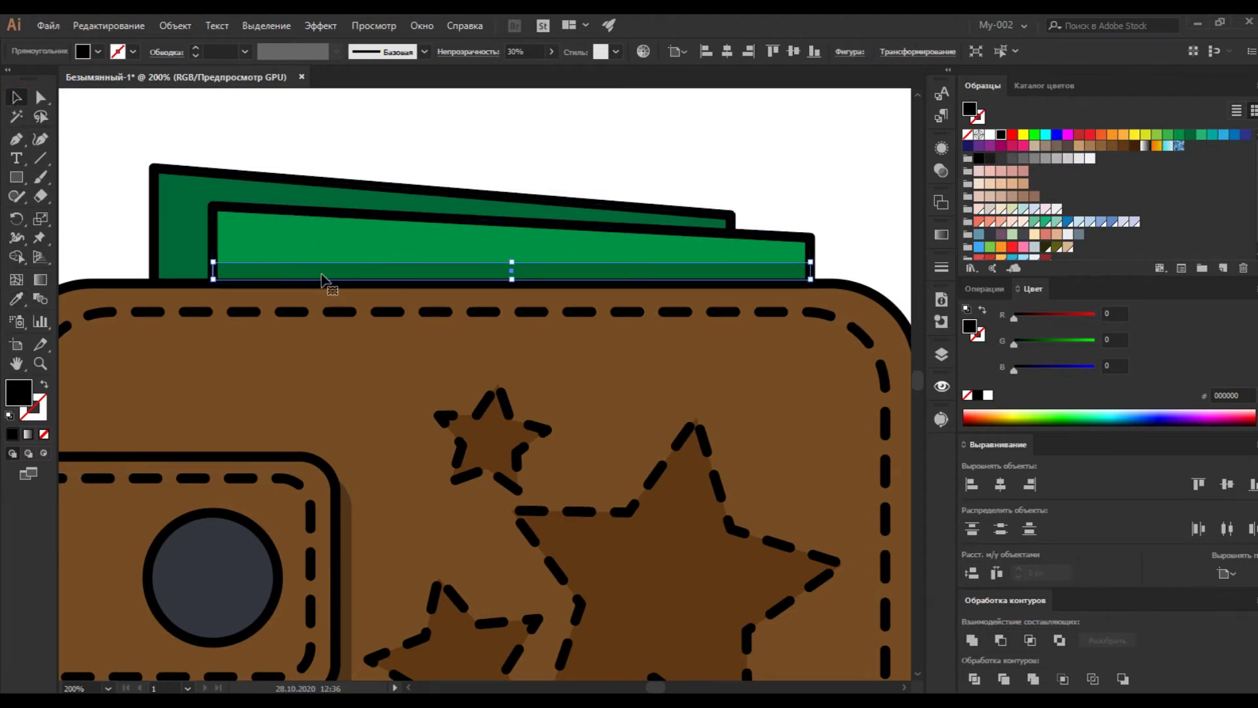
Step: Copy the banknote shadow strip and fit the copy to the exposed base of the rear banknote
{"action": "key", "text": "ctrl+c"}
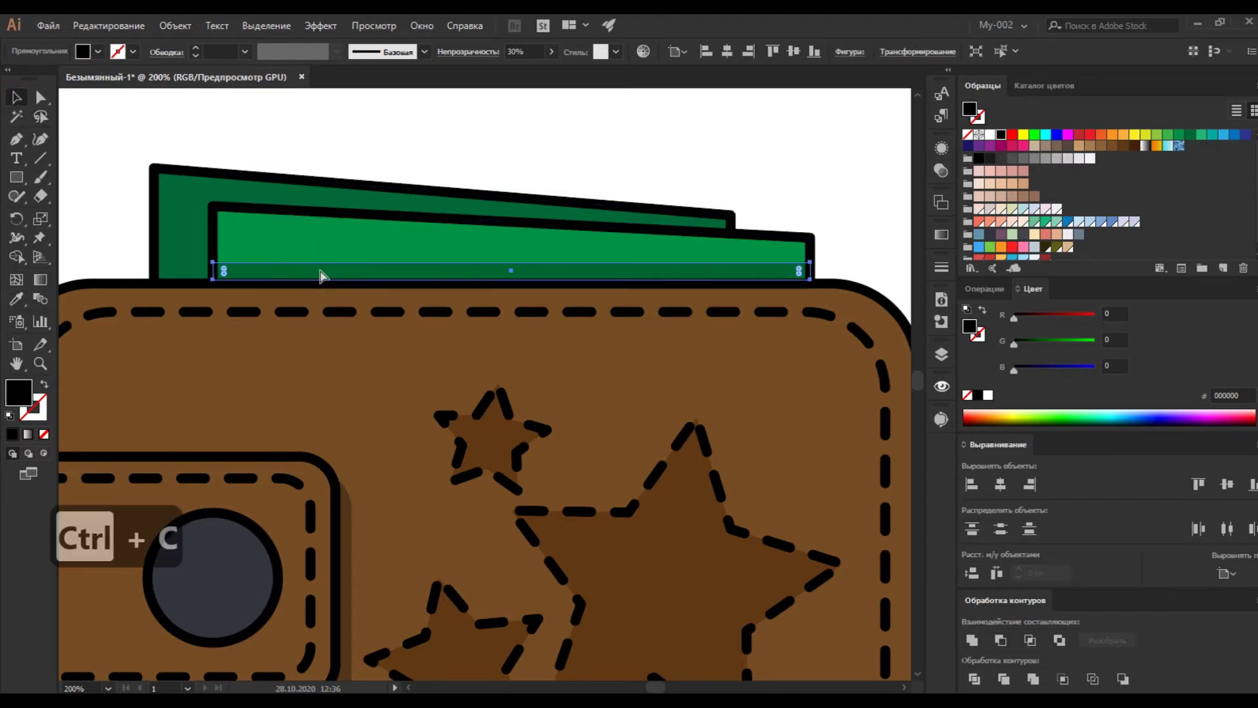
{"action": "key", "text": "ctrl+v"}
{"action": "left_click_drag", "start_coordinate": [261, 386], "coordinate": [230, 272]}
{"action": "left_click_drag", "start_coordinate": [755, 261], "coordinate": [155, 261]}
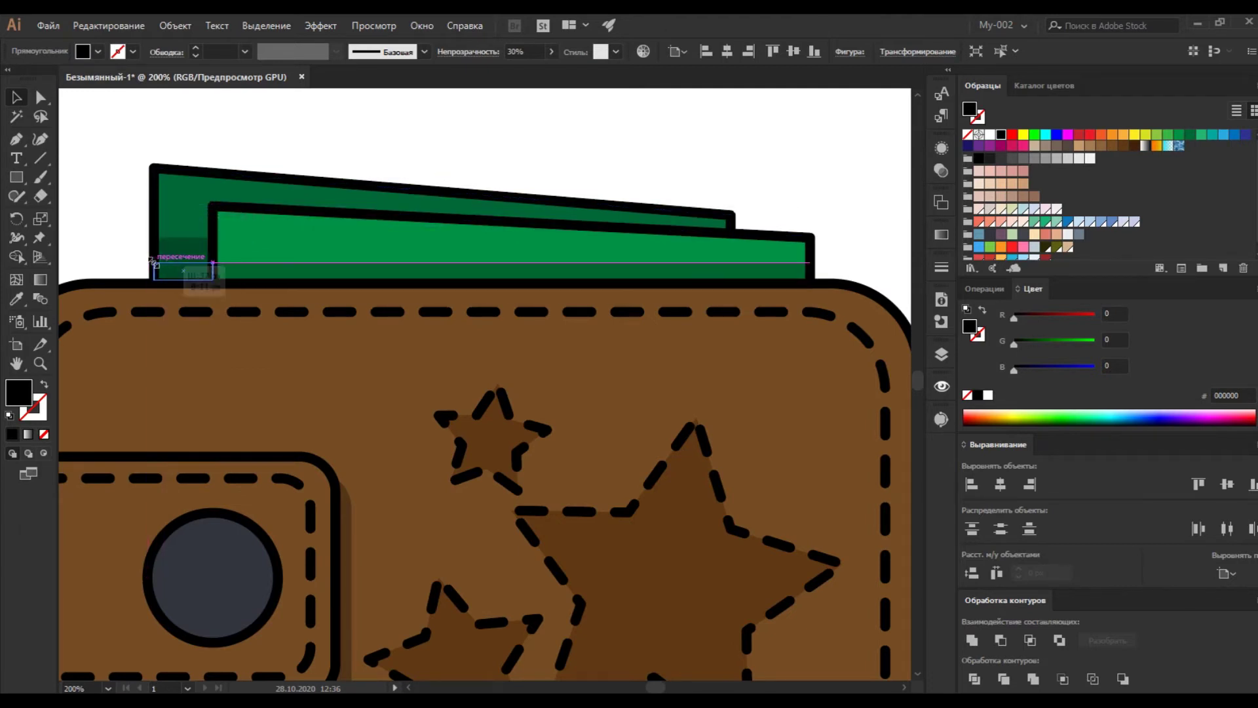
Step: Duplicate the front banknote, shift the copy up and to the left, and stretch its lower edge down to the wallet's top
{"action": "left_click", "coordinate": [245, 232]}
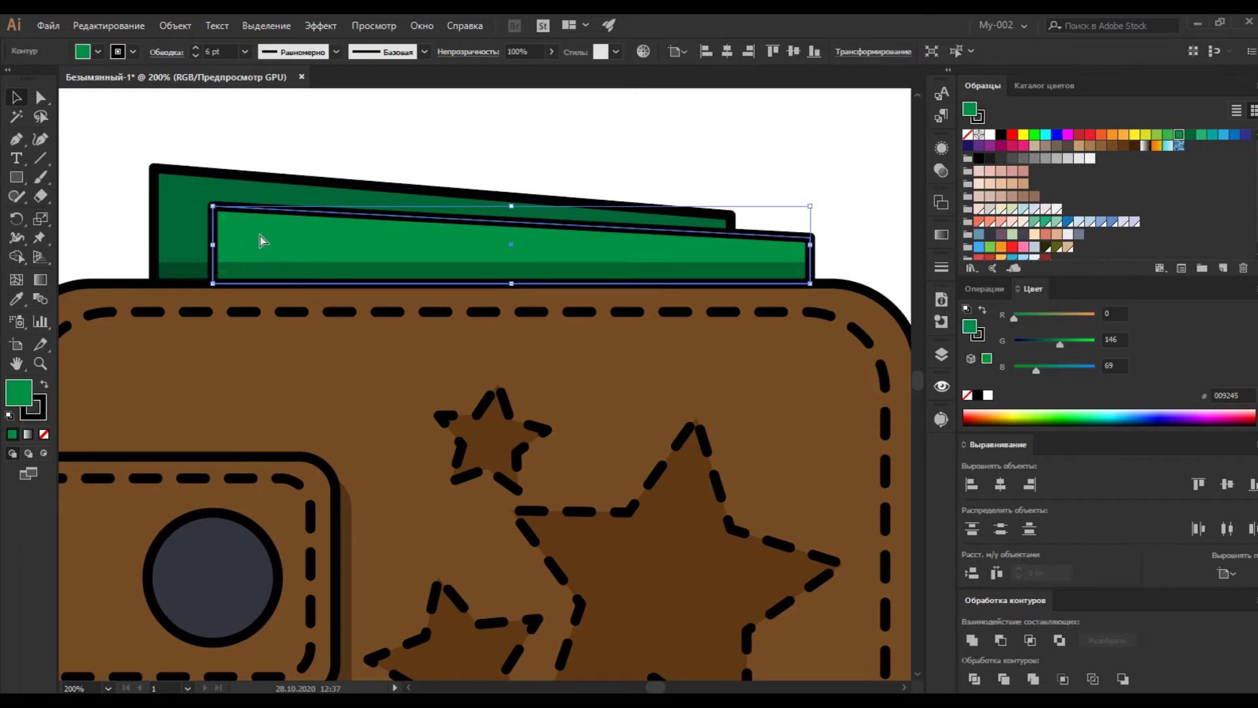
{"action": "key", "text": "ctrl+c"}
{"action": "key", "text": "ctrl+f"}
{"action": "key", "text": "shift+Left"}
{"action": "key", "text": "shift+Up"}
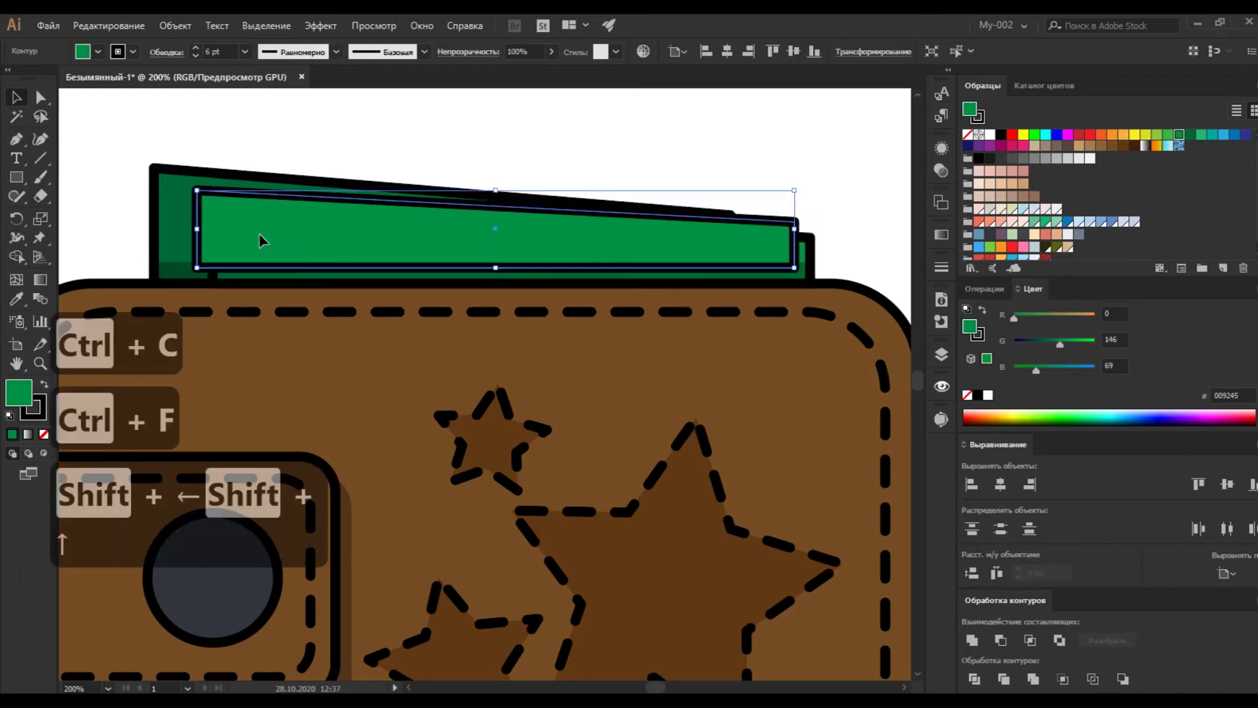
{"action": "left_click_drag", "start_coordinate": [496, 267], "coordinate": [497, 285]}
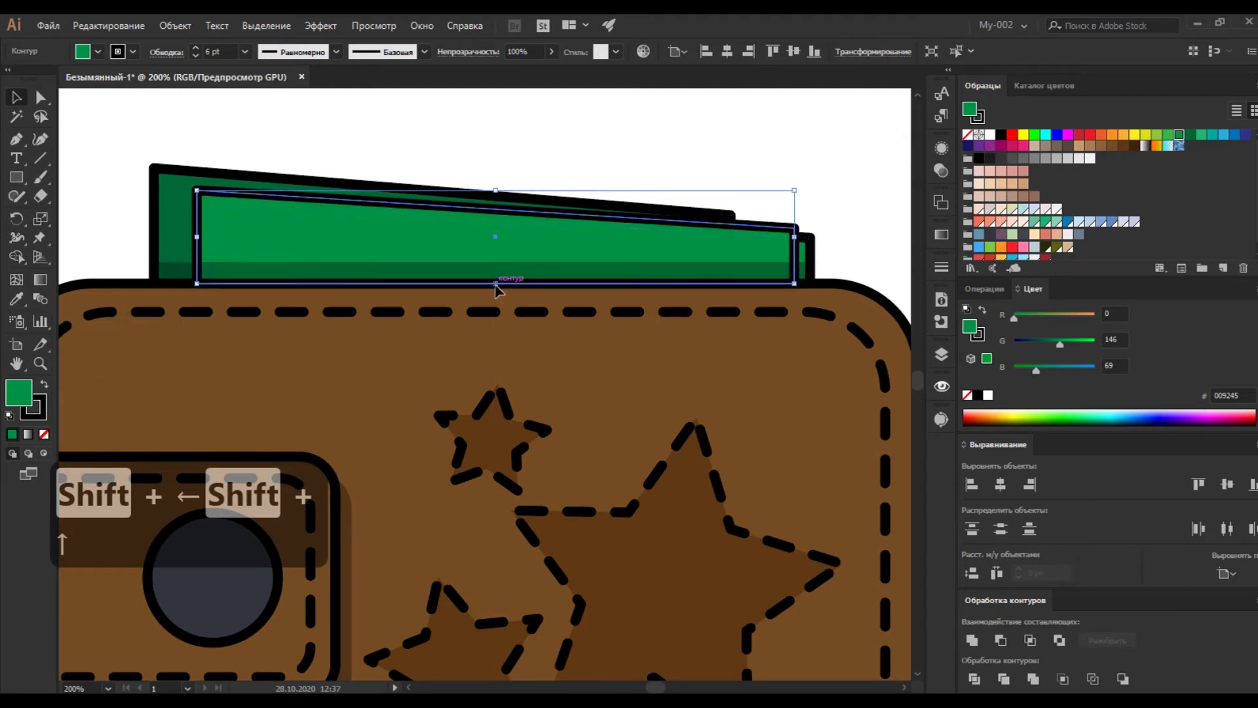
{"action": "left_click", "coordinate": [154, 216], "text": "shift"}
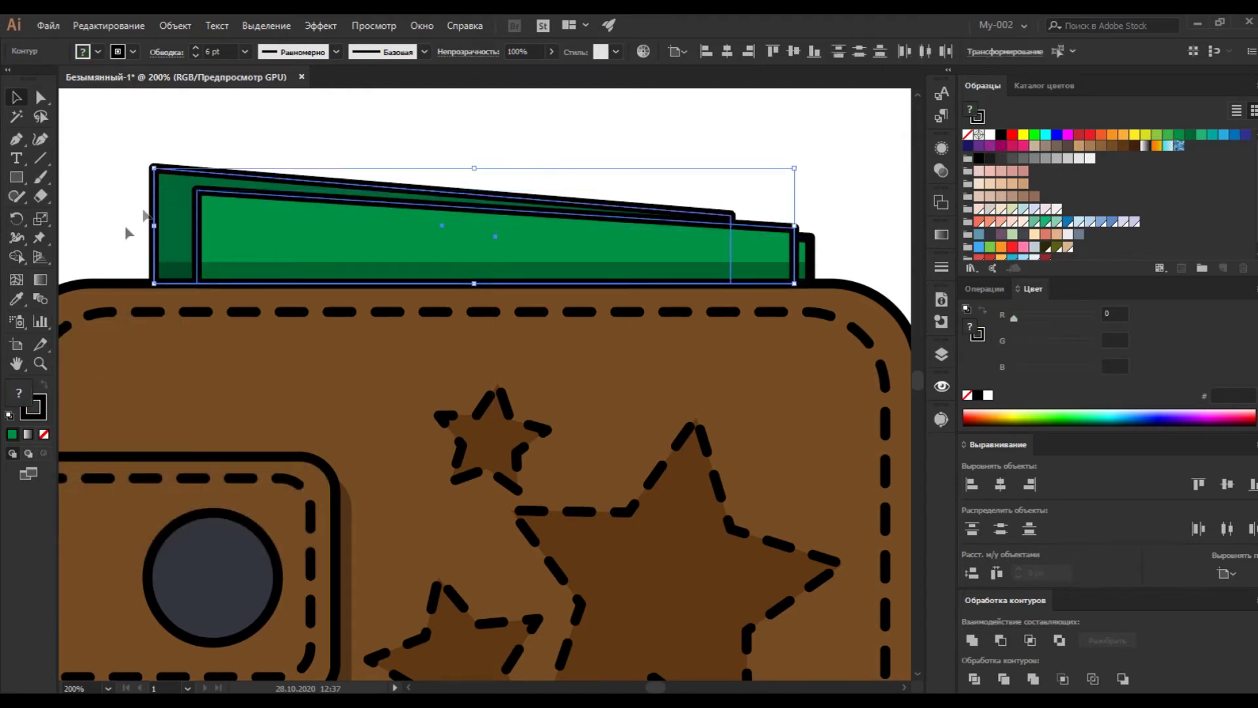
{"action": "left_click", "coordinate": [17, 257]}
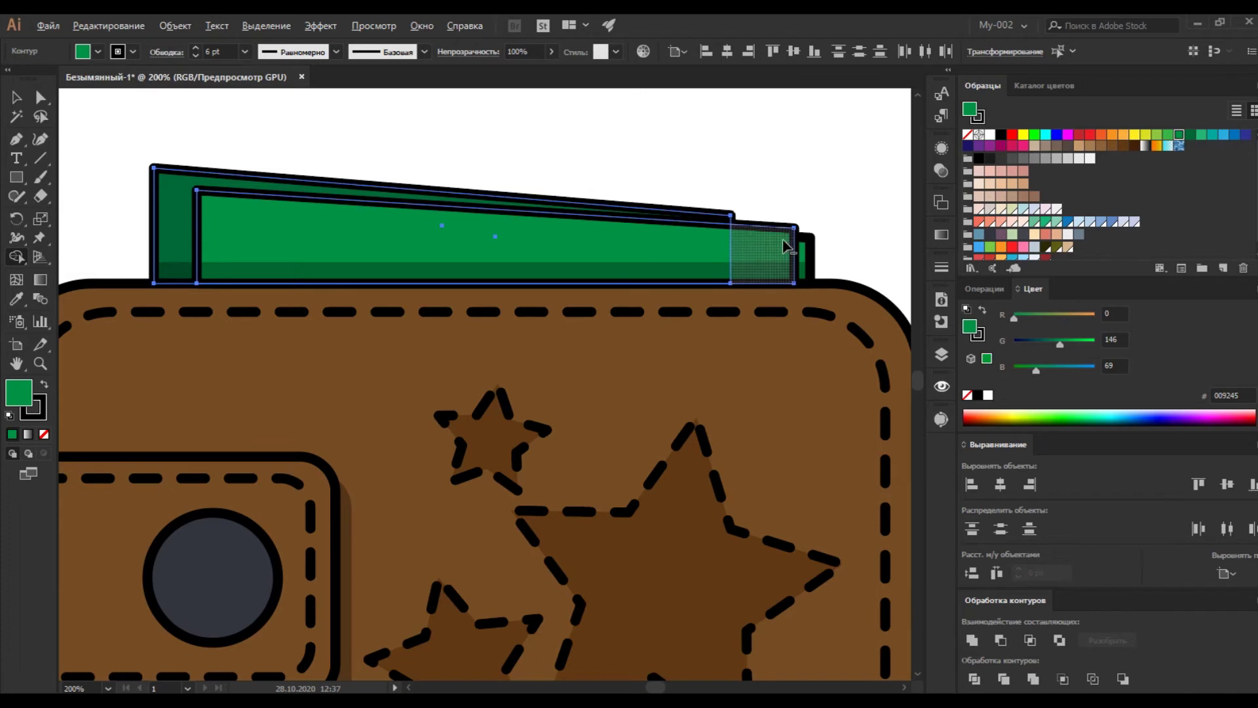
{"action": "left_click", "coordinate": [19, 98]}
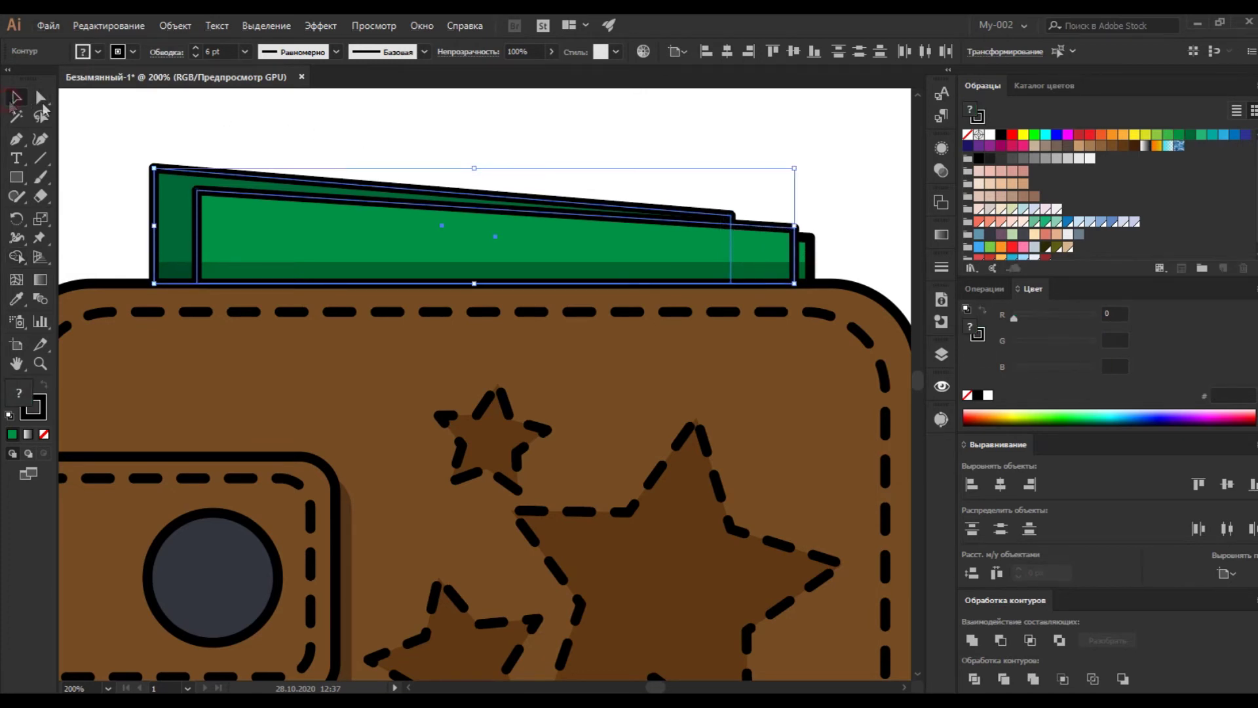
{"action": "left_click", "coordinate": [240, 145]}
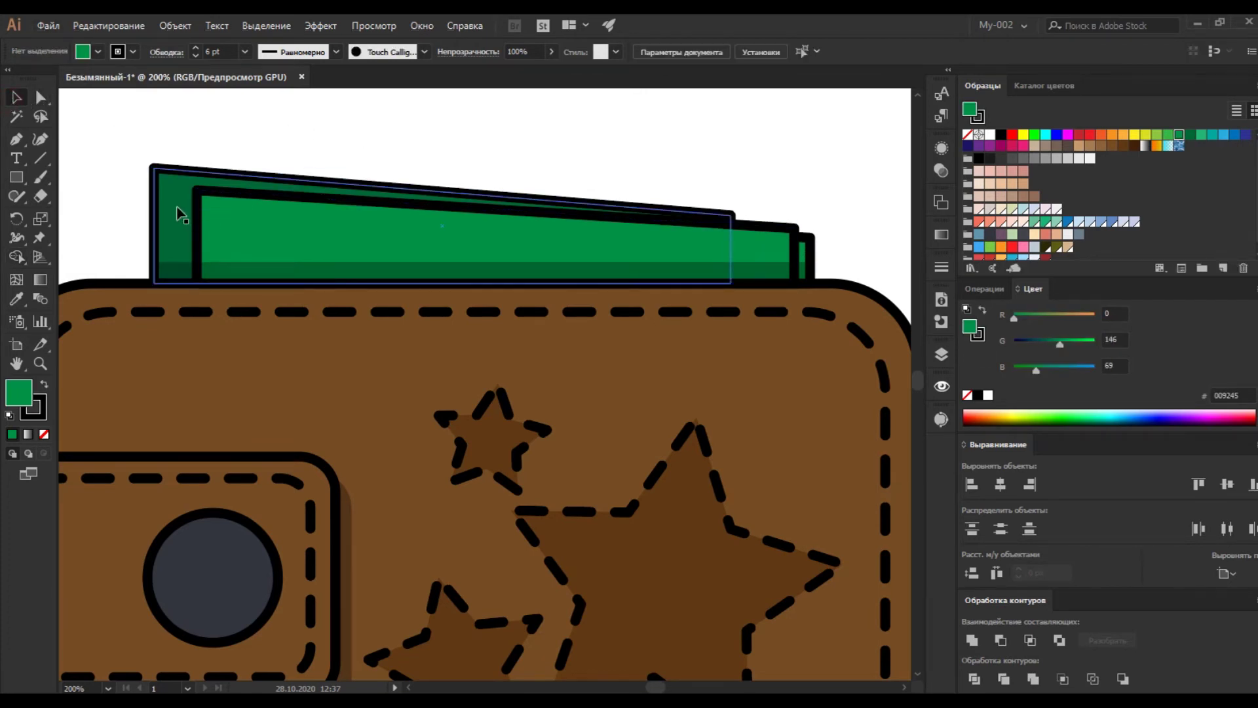
Step: Send the banknote copy behind the front banknote and give it the strap shadow's appearance with the Eyedropper
{"action": "left_click", "coordinate": [228, 222]}
{"action": "key", "text": "ctrl+bracketleft"}
{"action": "key", "text": "ctrl+bracketleft"}
{"action": "key", "text": "i"}
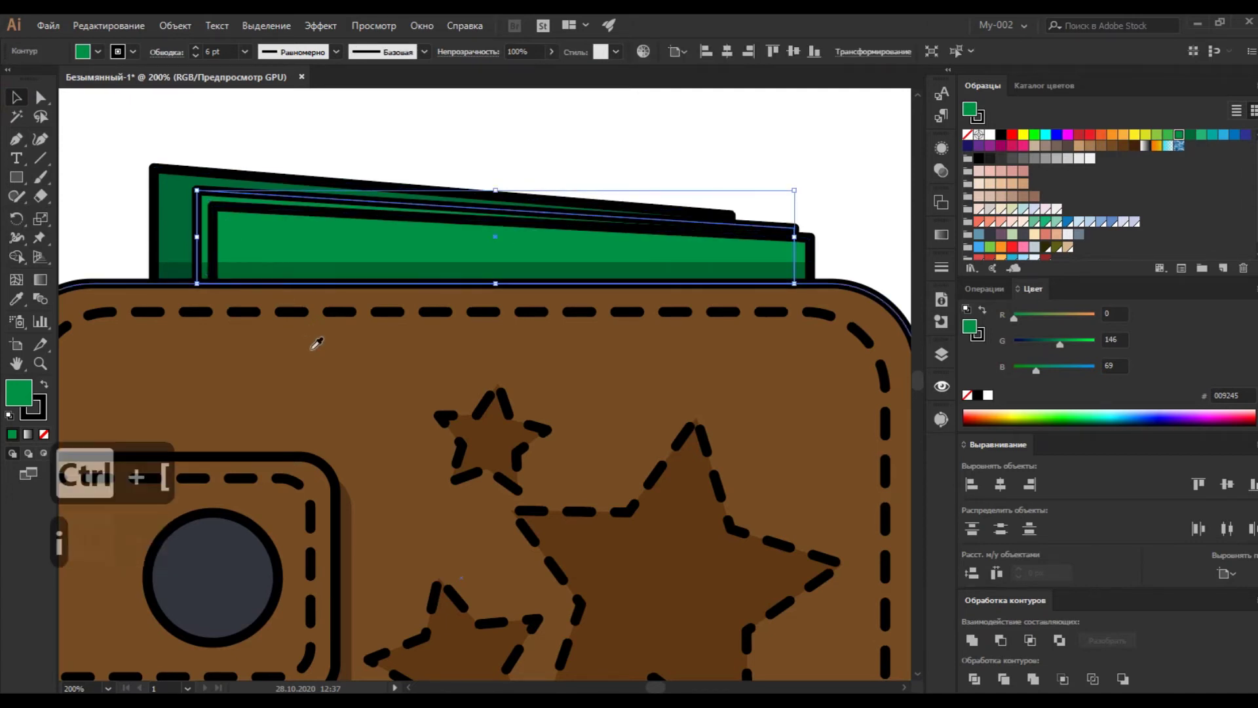
{"action": "left_click", "coordinate": [348, 546]}
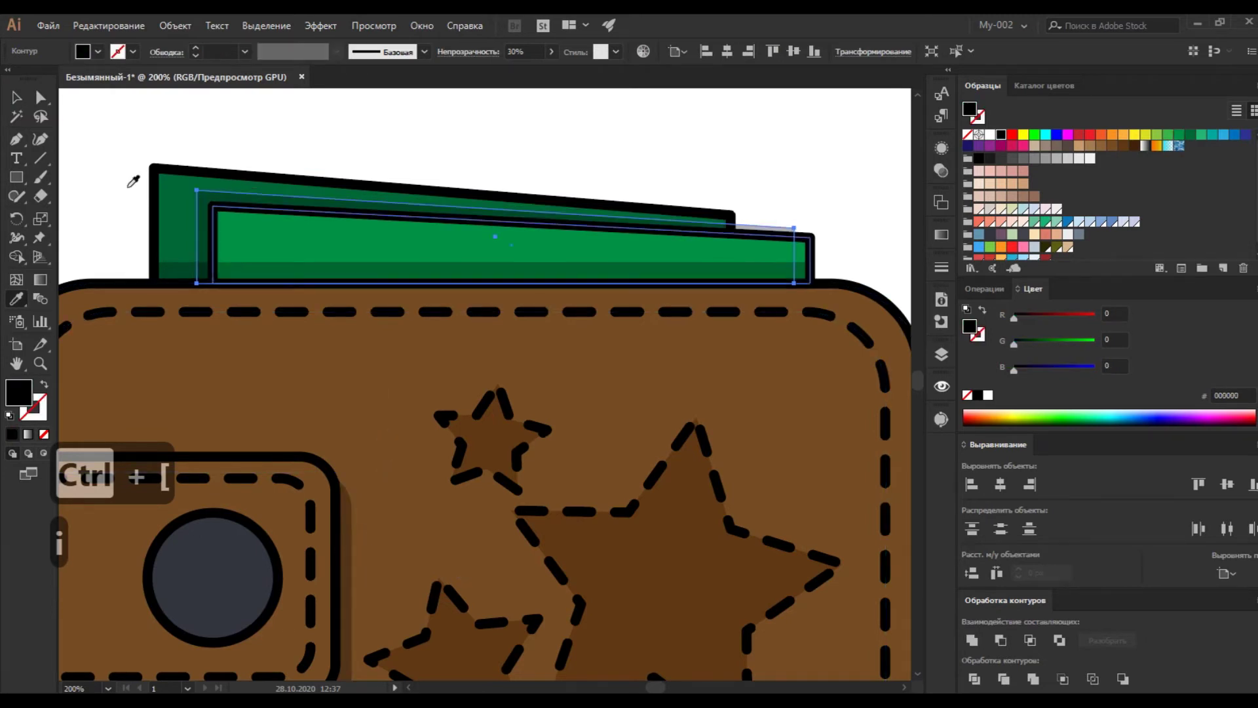
{"action": "left_click", "coordinate": [19, 99]}
{"action": "left_click", "coordinate": [695, 176]}
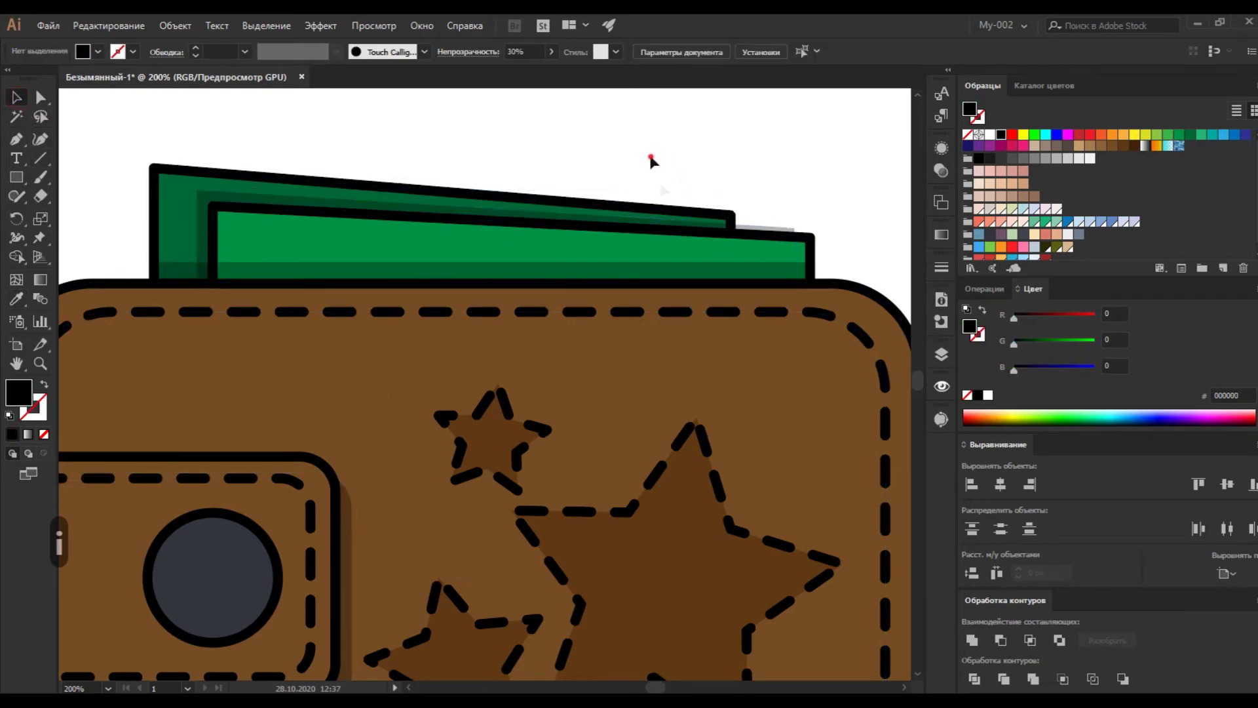
Step: Remove the part of the banknote shadow that sticks out past the rear banknote with the Shape Builder tool
{"action": "left_click_drag", "start_coordinate": [758, 274], "coordinate": [754, 257]}
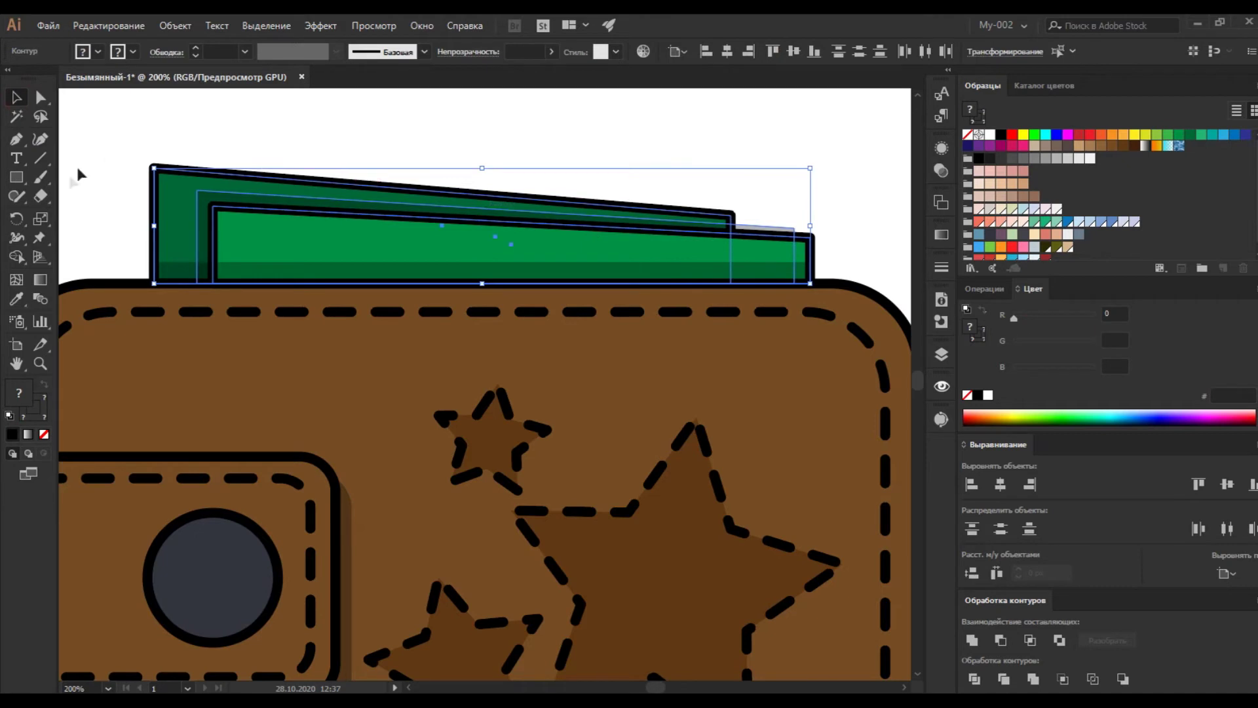
{"action": "left_click", "coordinate": [16, 257]}
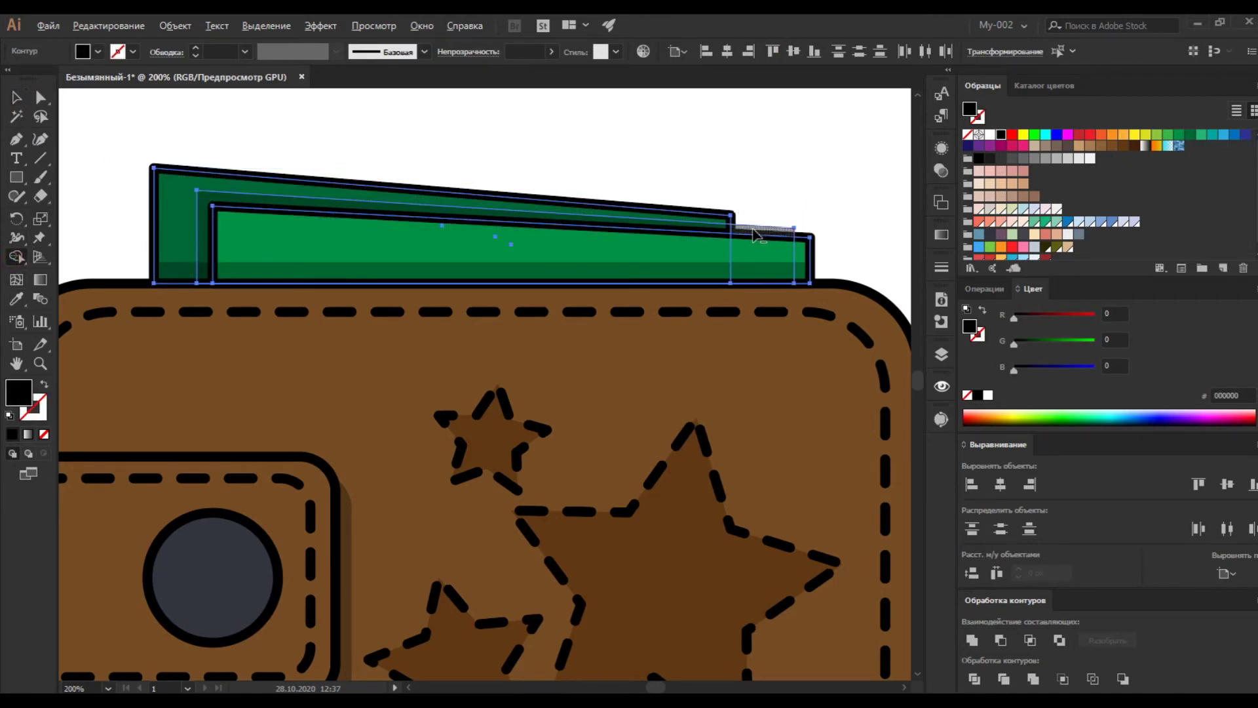
{"action": "left_click", "coordinate": [17, 98]}
{"action": "left_click", "coordinate": [120, 134]}
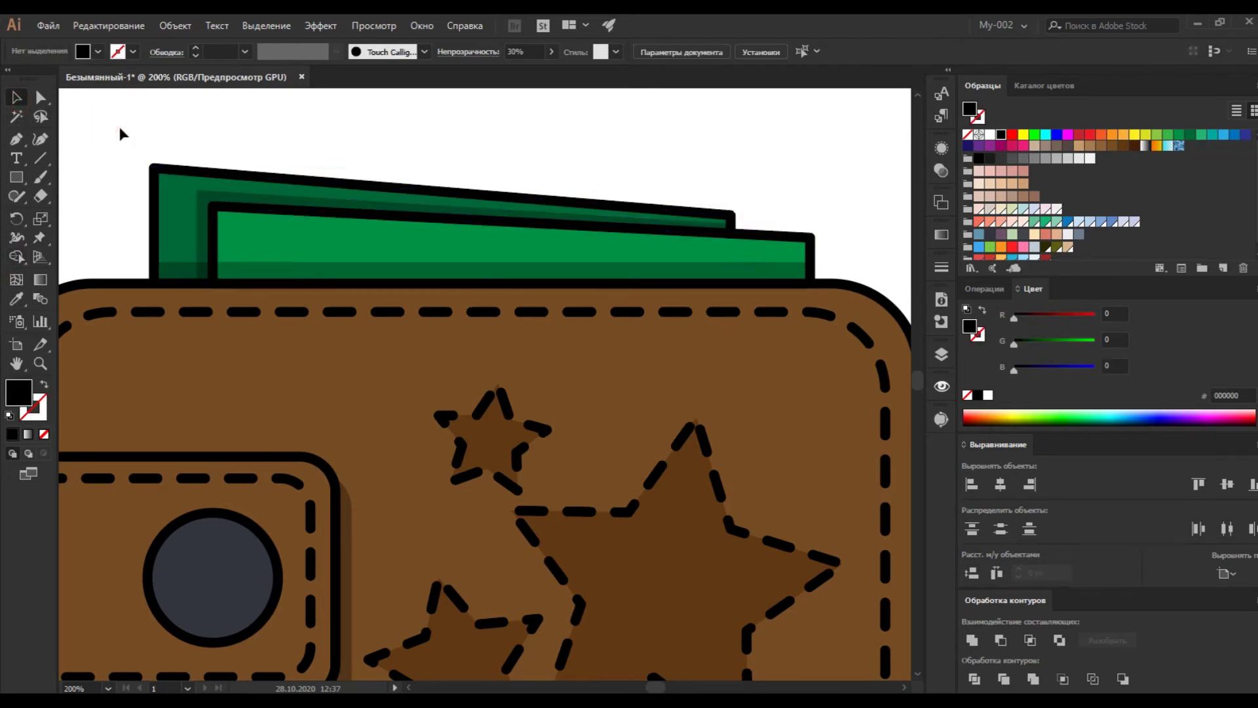
{"action": "left_click", "coordinate": [205, 210]}
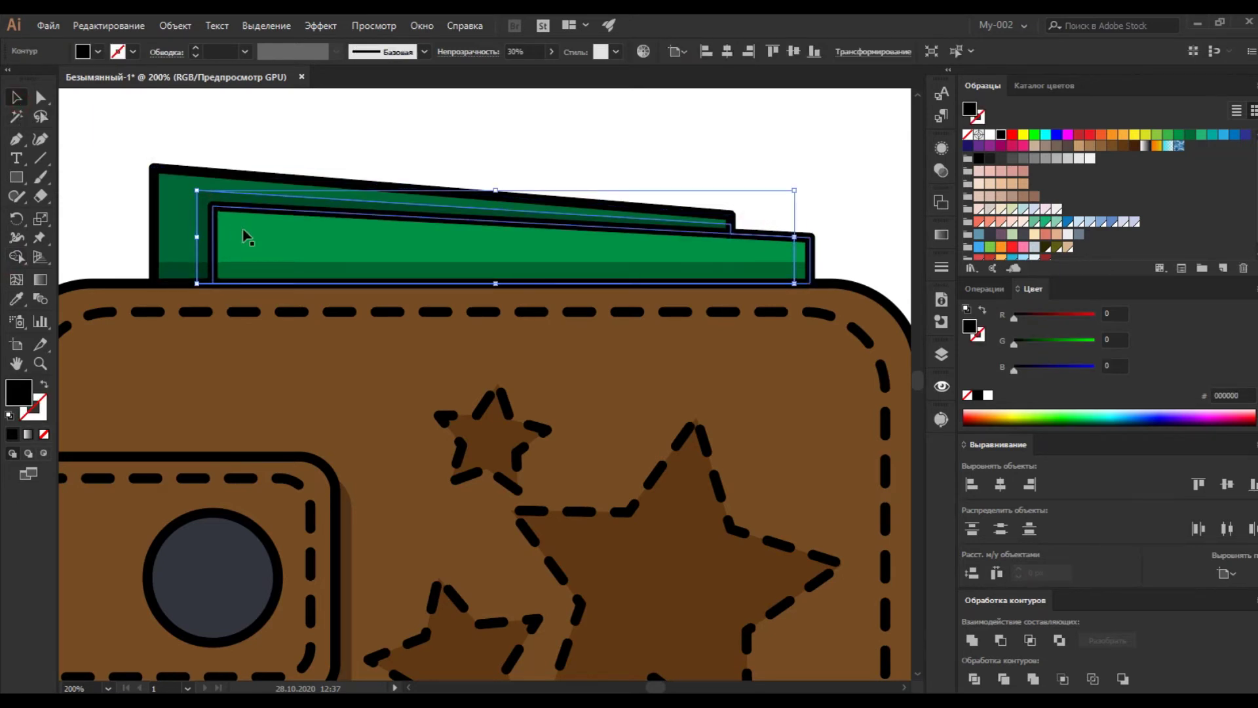
{"action": "left_click", "coordinate": [192, 187], "text": "shift"}
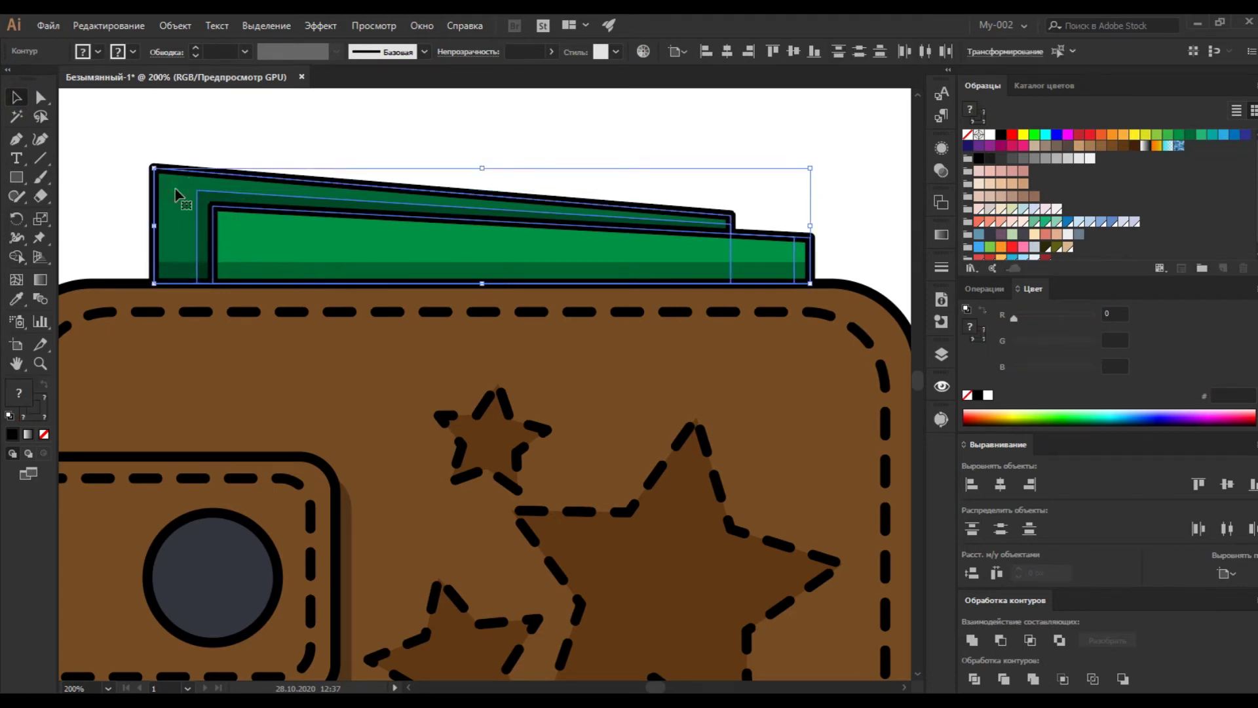
{"action": "left_click_drag", "start_coordinate": [167, 184], "coordinate": [176, 191]}
{"action": "left_click", "coordinate": [269, 140]}
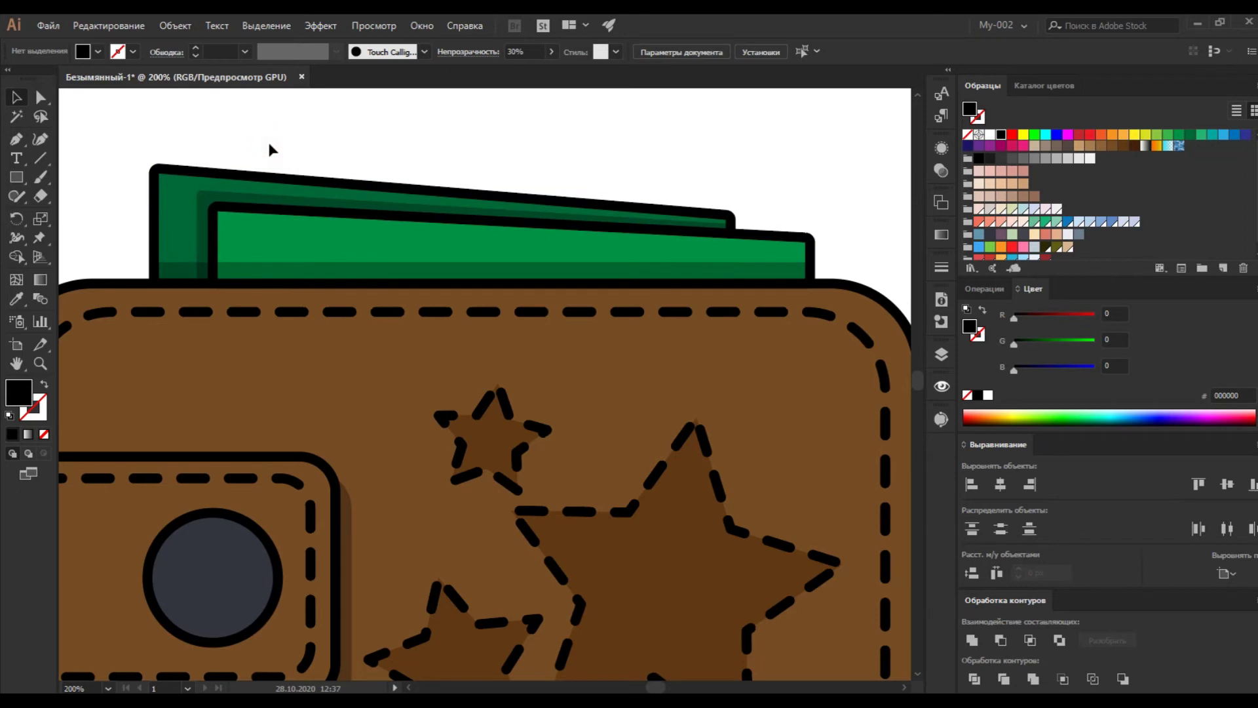
Step: Group all the wallet artwork and scale the group up proportionally on the artboard
{"action": "key", "text": "ctrl+minus"}
{"action": "key", "text": "ctrl+minus"}
{"action": "key", "text": "ctrl+minus"}
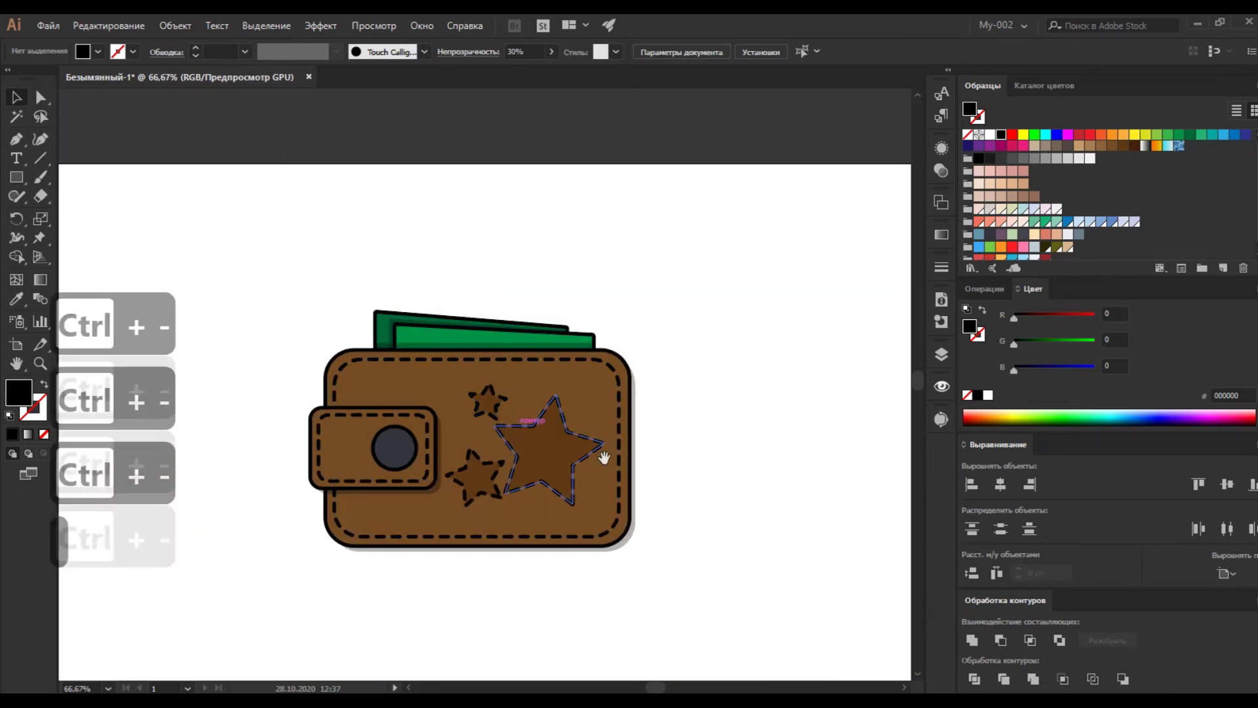
{"action": "scroll", "coordinate": [604, 420], "scroll_direction": "down", "scroll_amount": 1}
{"action": "scroll", "coordinate": [604, 420], "scroll_direction": "down", "scroll_amount": 2}
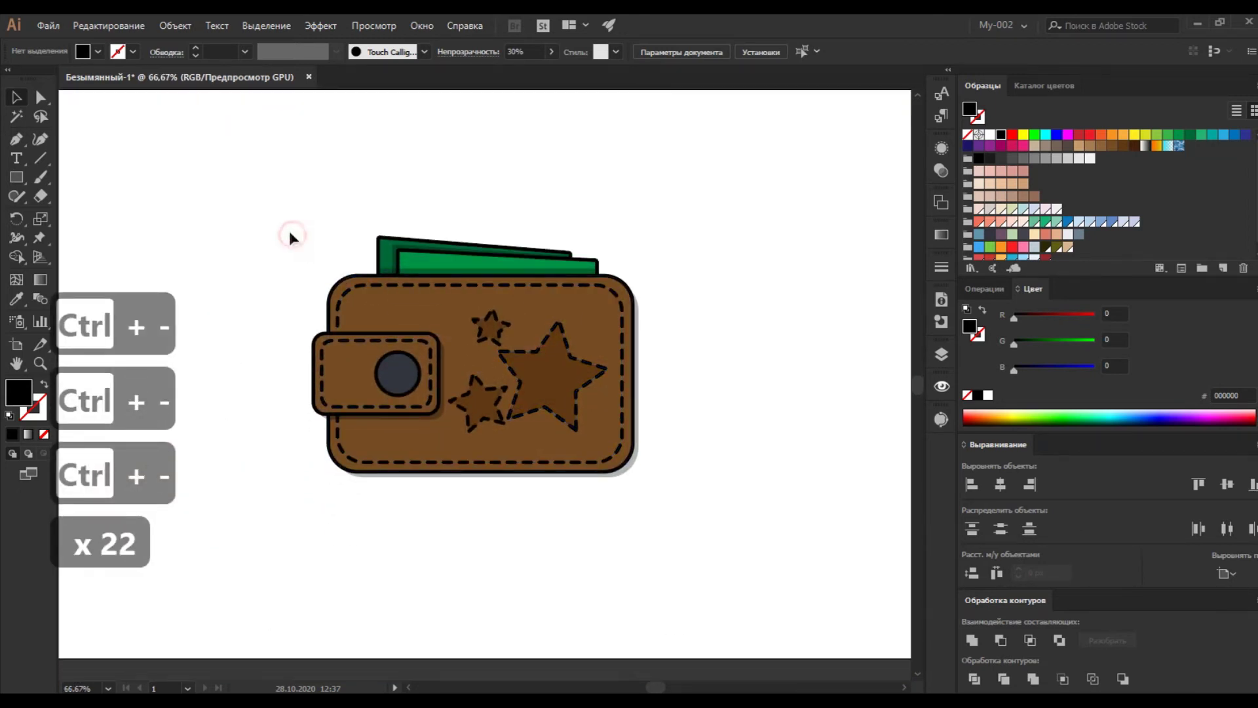
{"action": "left_click_drag", "start_coordinate": [276, 208], "coordinate": [733, 543]}
{"action": "key", "text": "ctrl+g"}
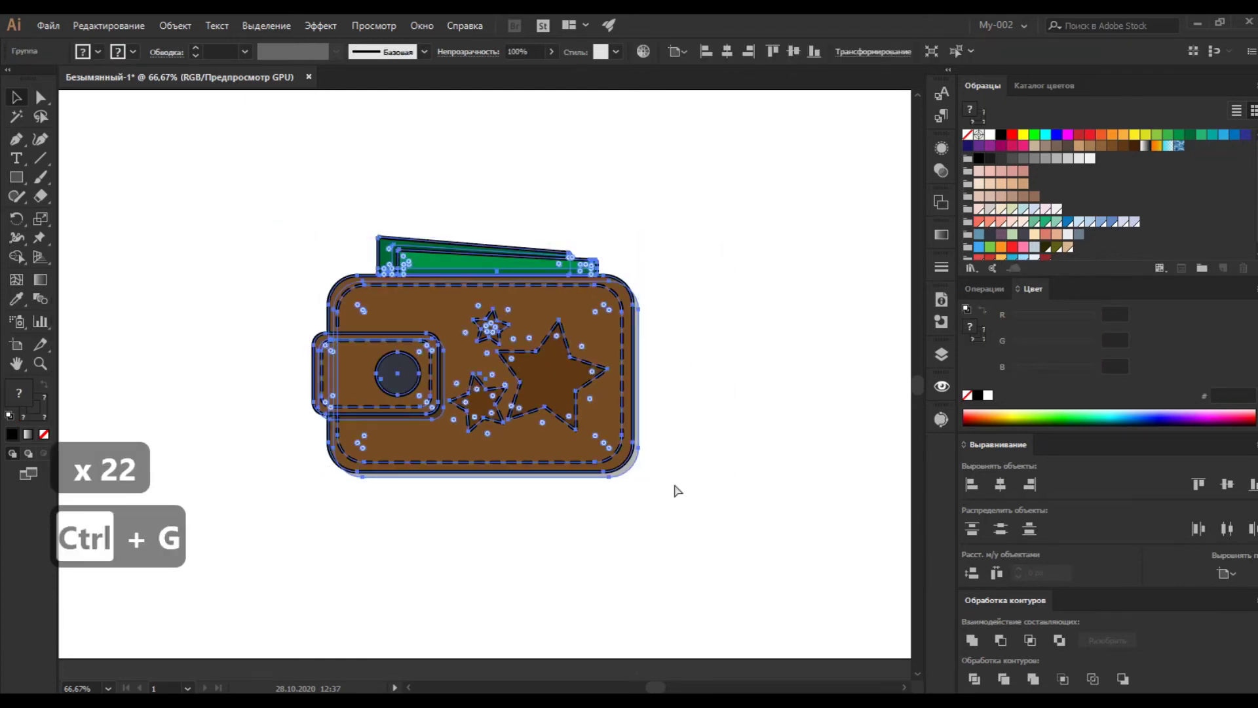
{"action": "left_click_drag", "start_coordinate": [644, 237], "coordinate": [694, 192]}
{"action": "left_click", "coordinate": [775, 370]}
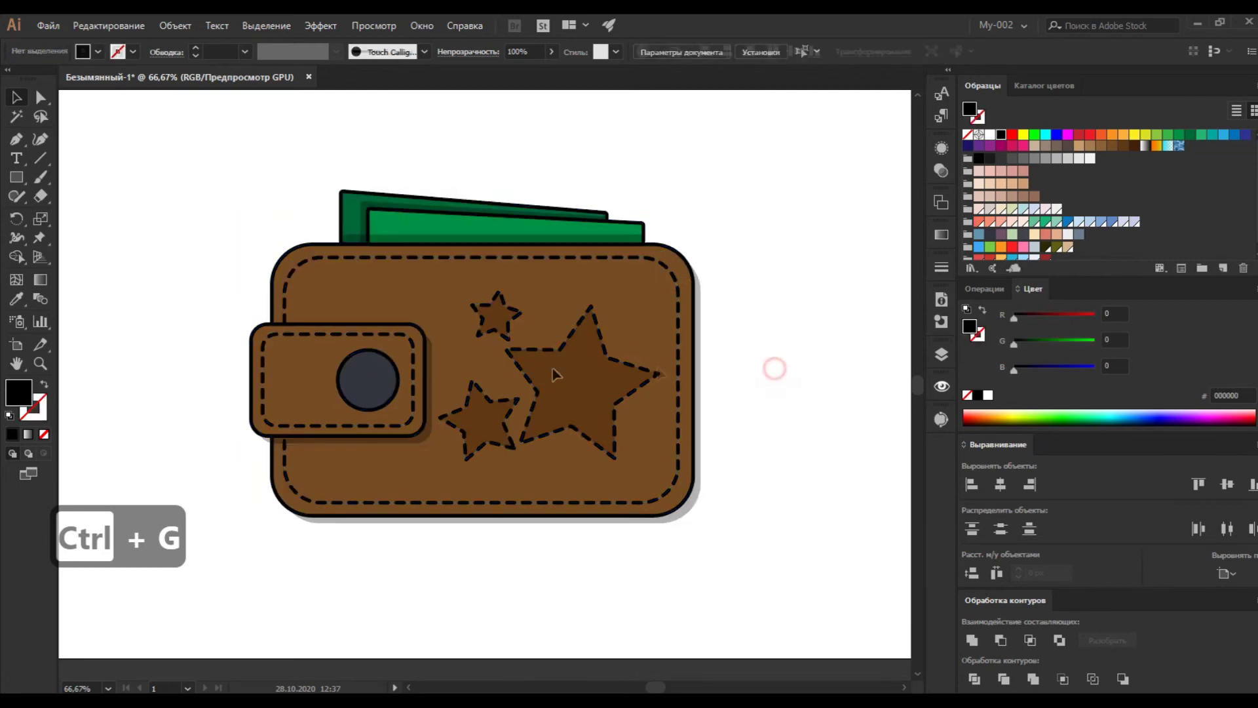
Step: Isolate the wallet group and duplicate the clasp button's circle, offsetting the copy slightly down and to the right
{"action": "left_click", "coordinate": [380, 386]}
{"action": "key", "text": "ctrl+equal"}
{"action": "key", "text": "ctrl+equal"}
{"action": "key", "text": "ctrl+equal"}
{"action": "double_click", "coordinate": [513, 286]}
{"action": "left_click_drag", "start_coordinate": [489, 277], "coordinate": [504, 296]}
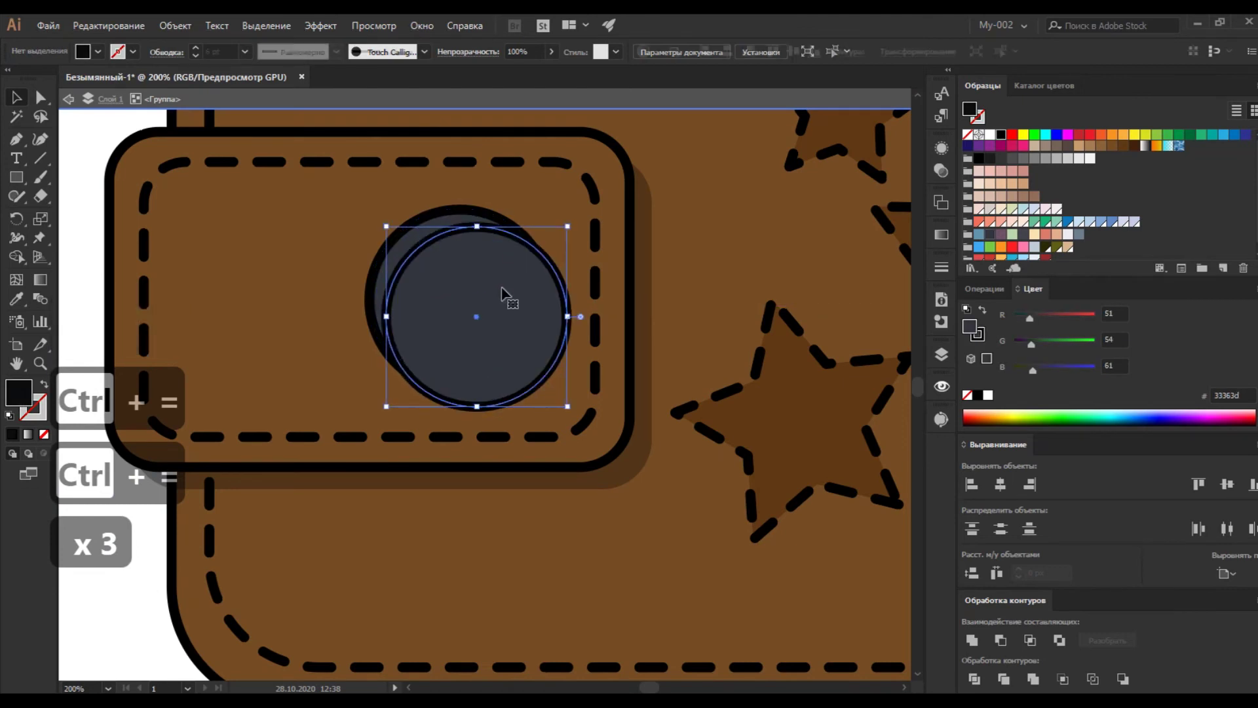
Step: Give the button copy the strap shadow's appearance, send it behind the button, and nudge it closer
{"action": "key", "text": "i"}
{"action": "left_click", "coordinate": [647, 303]}
{"action": "key", "text": "v"}
{"action": "key", "text": "ctrl+bracketleft"}
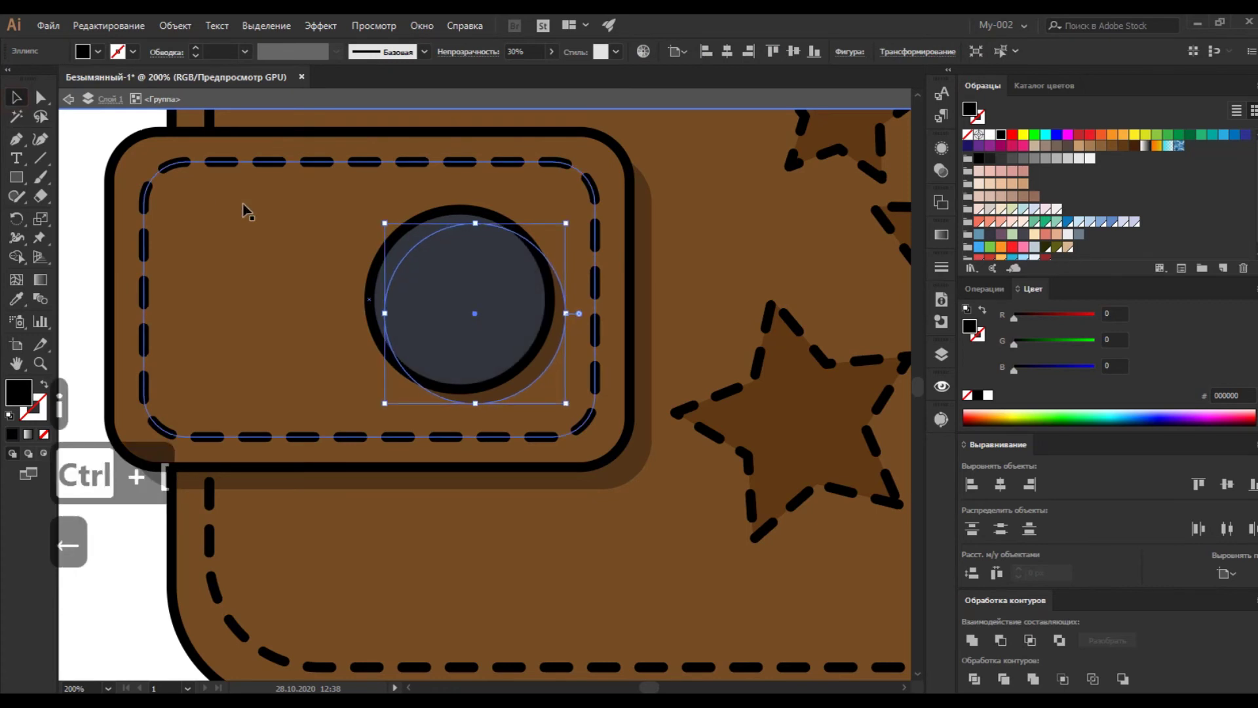
{"action": "left_click", "coordinate": [88, 197]}
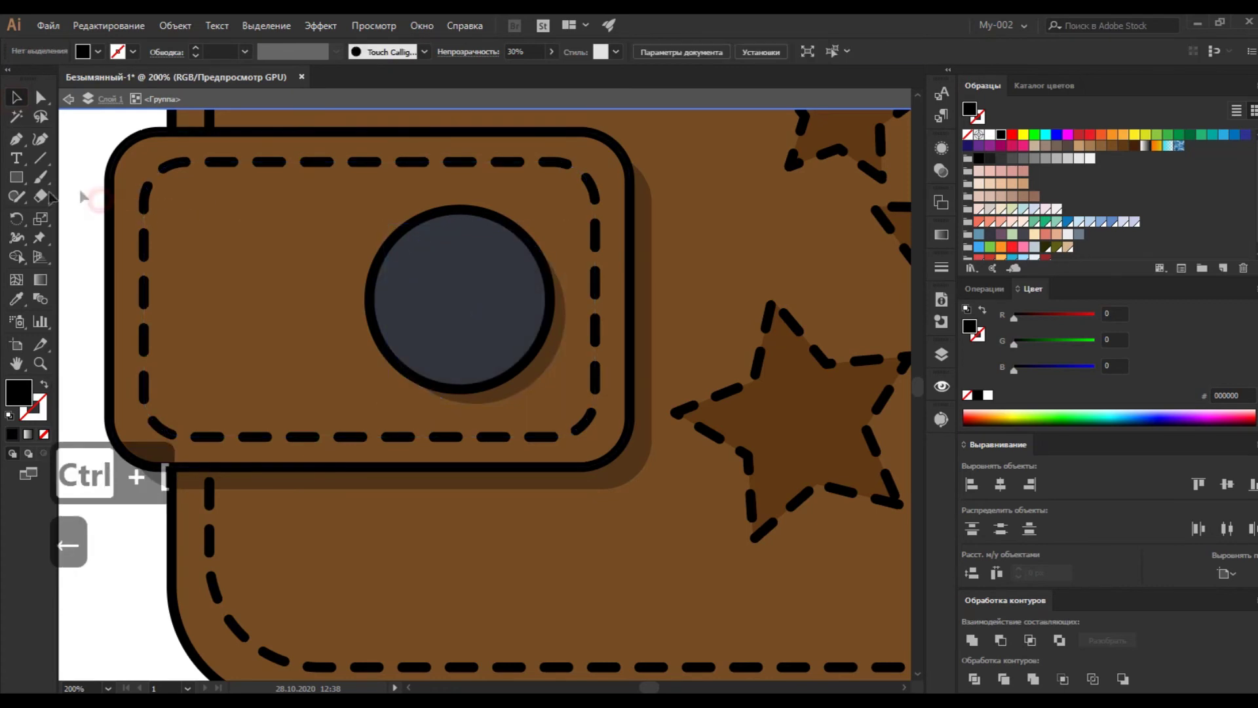
Step: Draw a small circle with the Ellipse tool in the button's upper left and give it the button's fill and outline
{"action": "left_click", "coordinate": [18, 195]}
{"action": "left_click", "coordinate": [16, 177]}
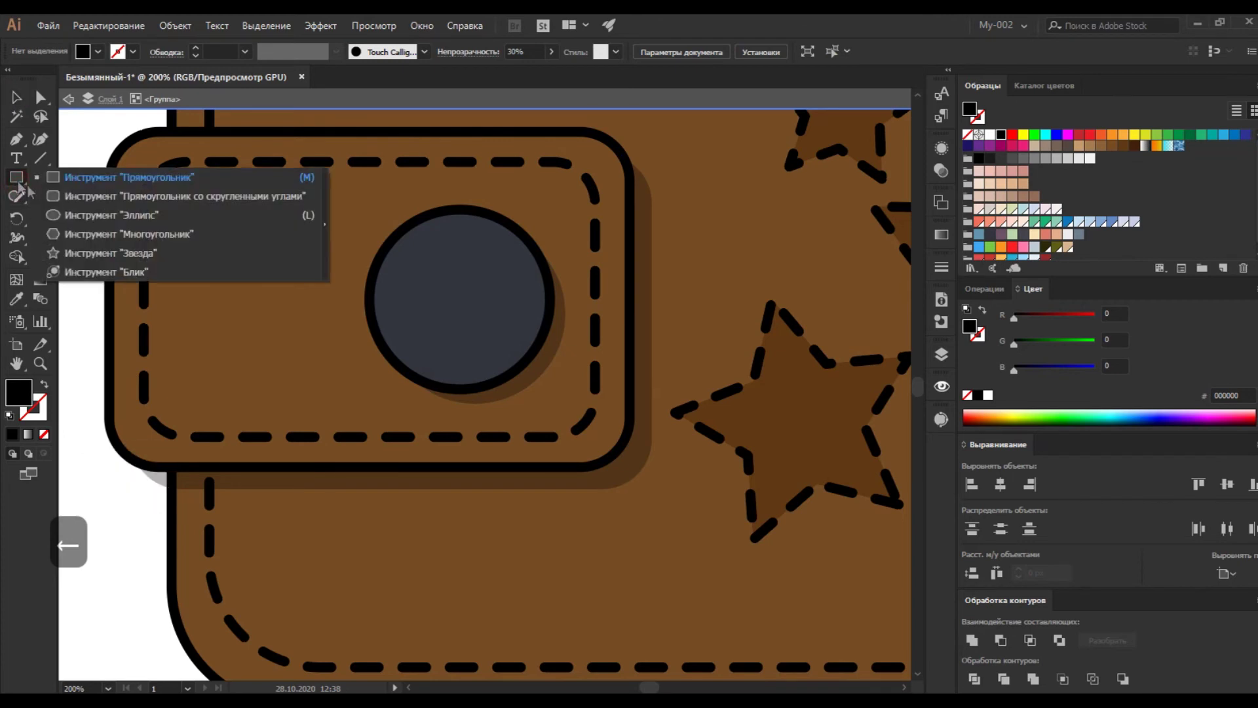
{"action": "left_click", "coordinate": [70, 217]}
{"action": "left_click_drag", "start_coordinate": [448, 260], "coordinate": [445, 288]}
{"action": "left_click", "coordinate": [18, 99]}
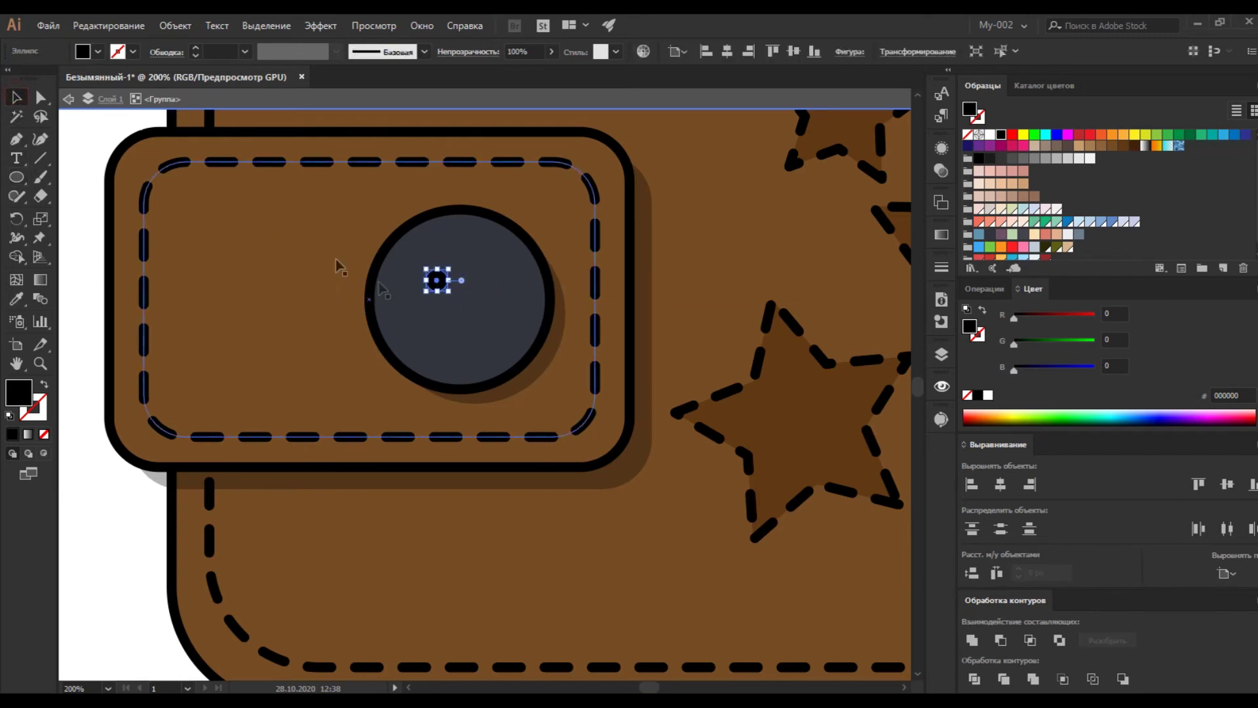
{"action": "key", "text": "i"}
{"action": "left_click", "coordinate": [419, 318]}
{"action": "key", "text": "v"}
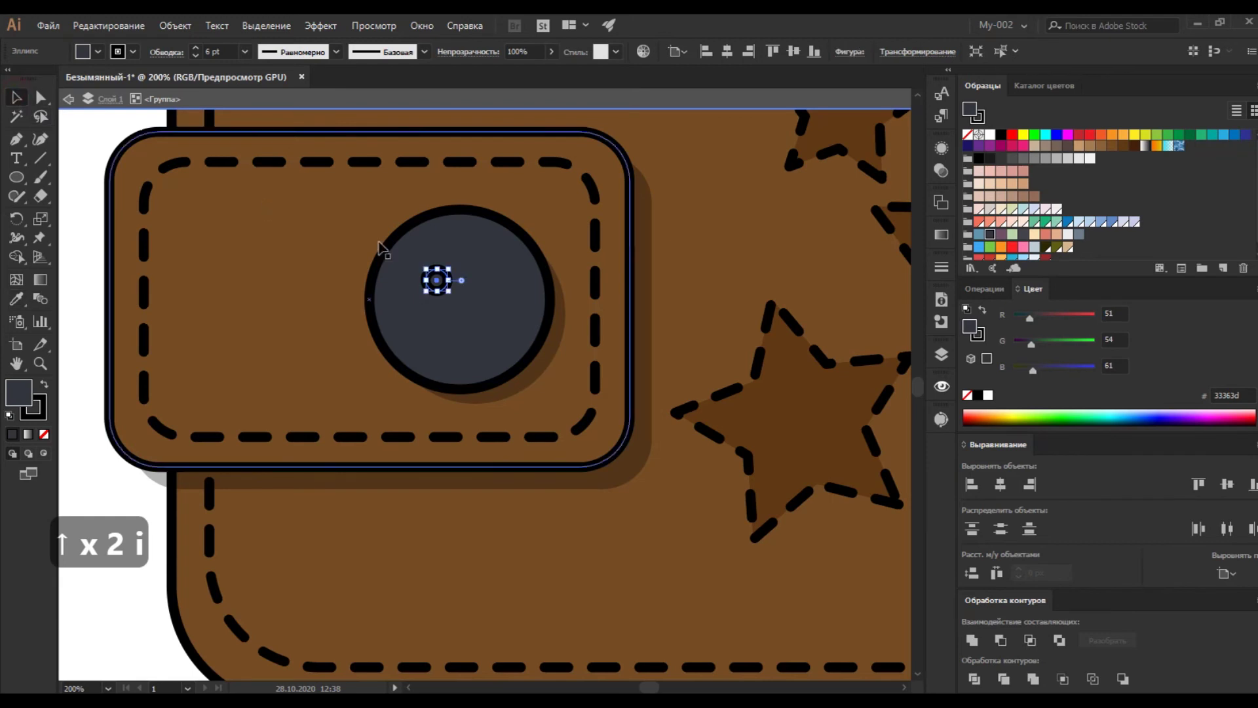
Step: Duplicate the small circle into a two-by-two set of button holes and group the four circles
{"action": "left_click", "coordinate": [459, 319]}
{"action": "key", "text": "ctrl+equal"}
{"action": "key", "text": "ctrl+equal"}
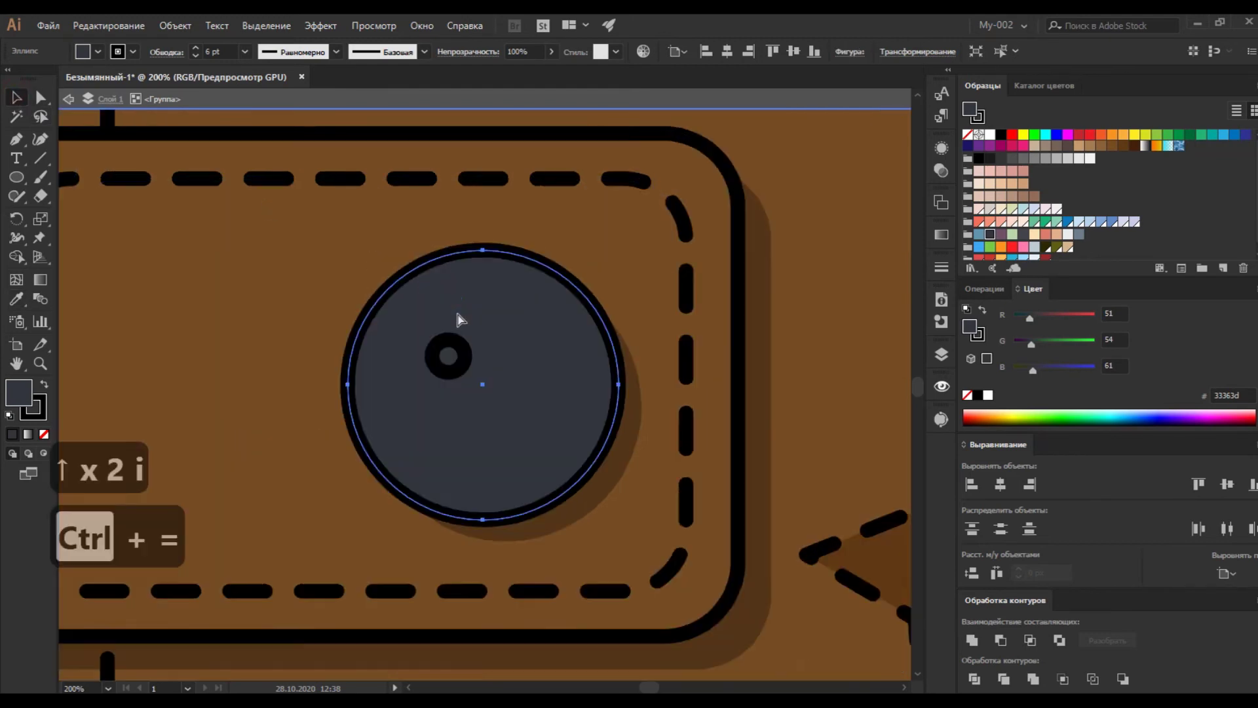
{"action": "left_click_drag", "start_coordinate": [457, 358], "coordinate": [543, 358]}
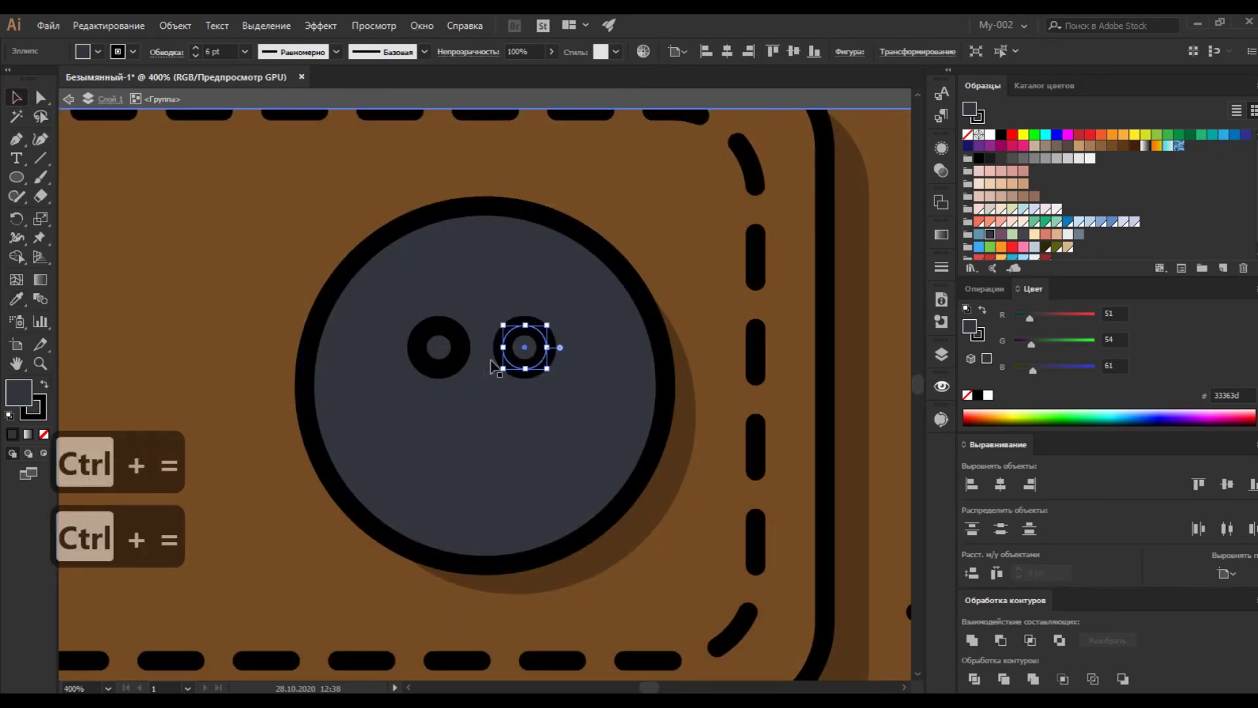
{"action": "left_click", "coordinate": [458, 367], "text": "shift"}
{"action": "left_click_drag", "start_coordinate": [457, 370], "coordinate": [462, 440]}
{"action": "left_click", "coordinate": [454, 358], "text": "shift"}
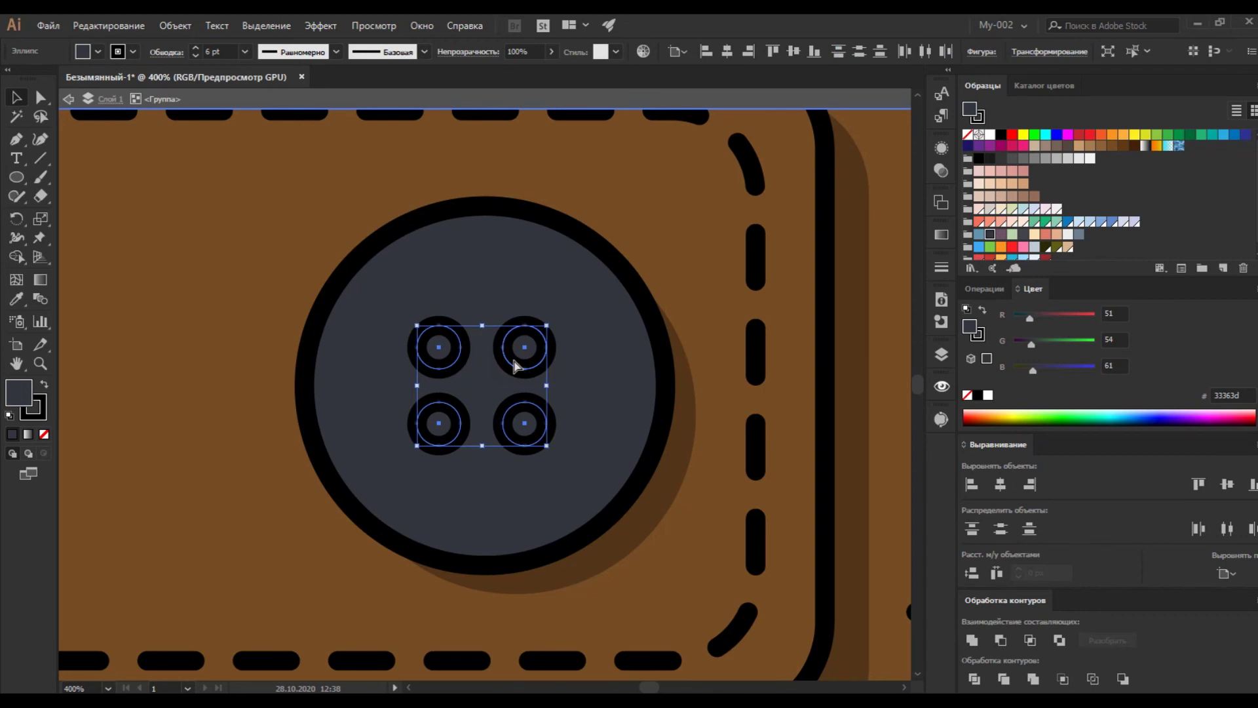
{"action": "key", "text": "ctrl+g"}
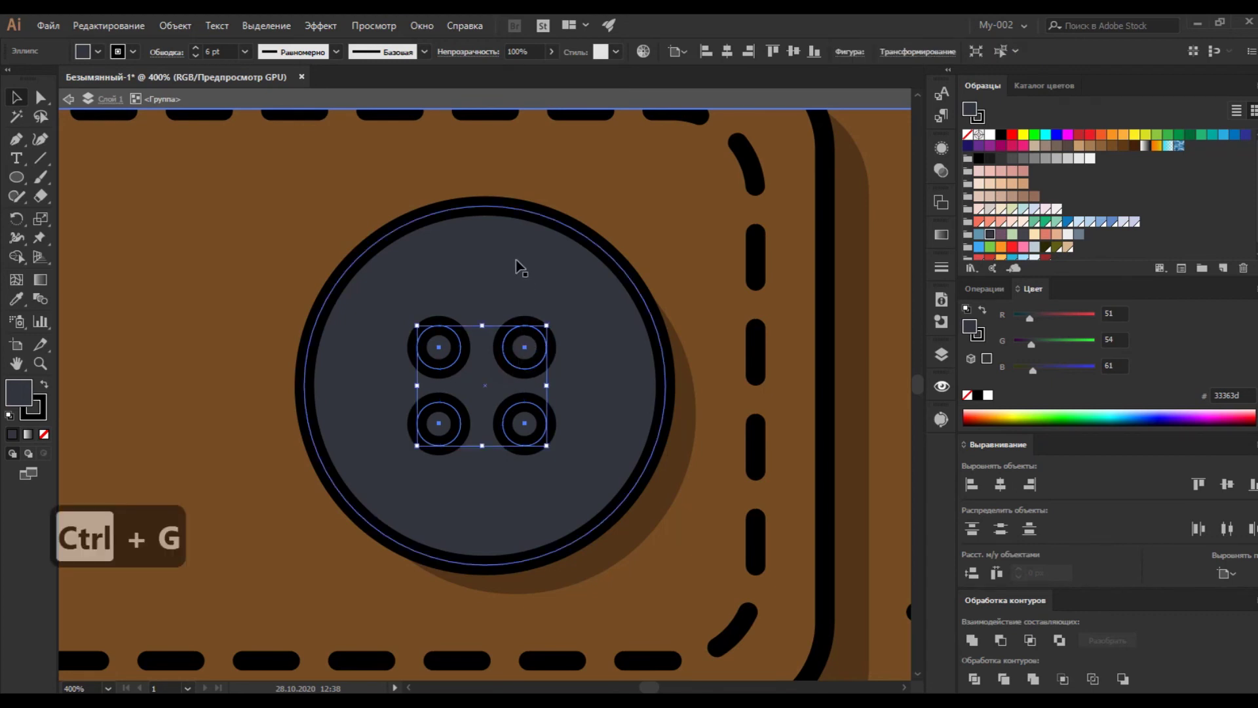
Step: Center the group of holes horizontally and vertically on the button, using the button circle as the key object
{"action": "left_click", "coordinate": [517, 265], "text": "shift"}
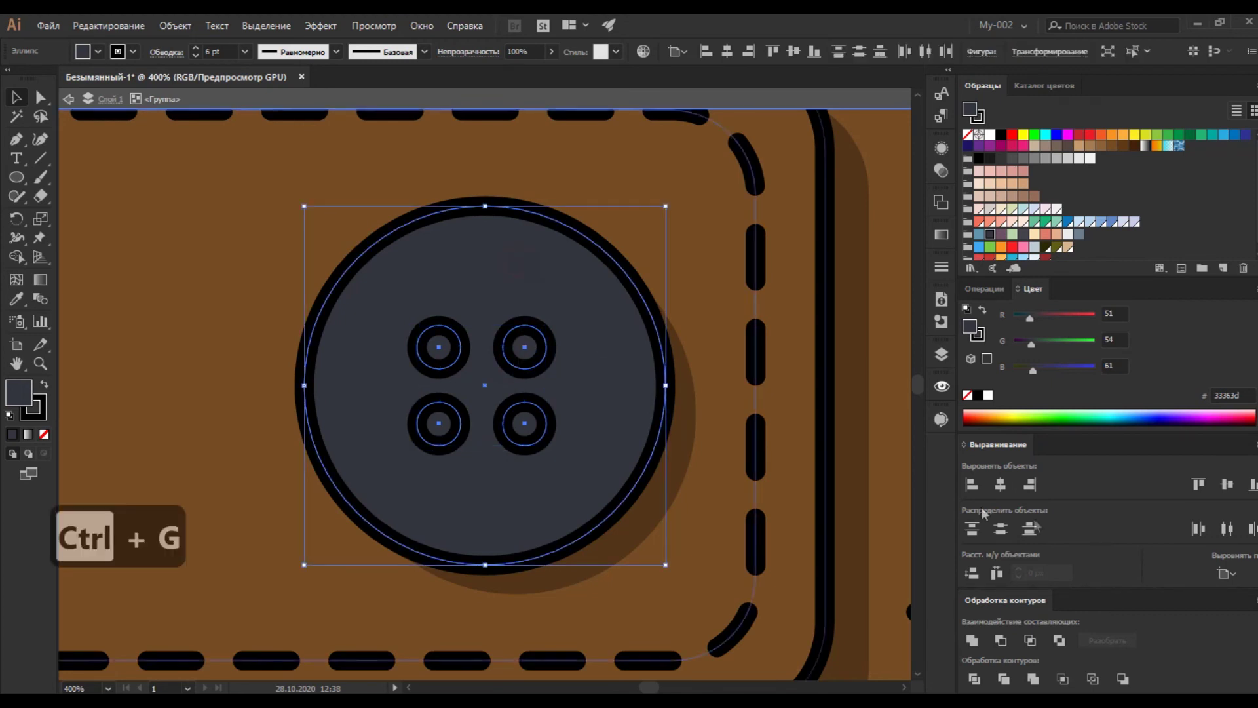
{"action": "left_click", "coordinate": [1223, 574]}
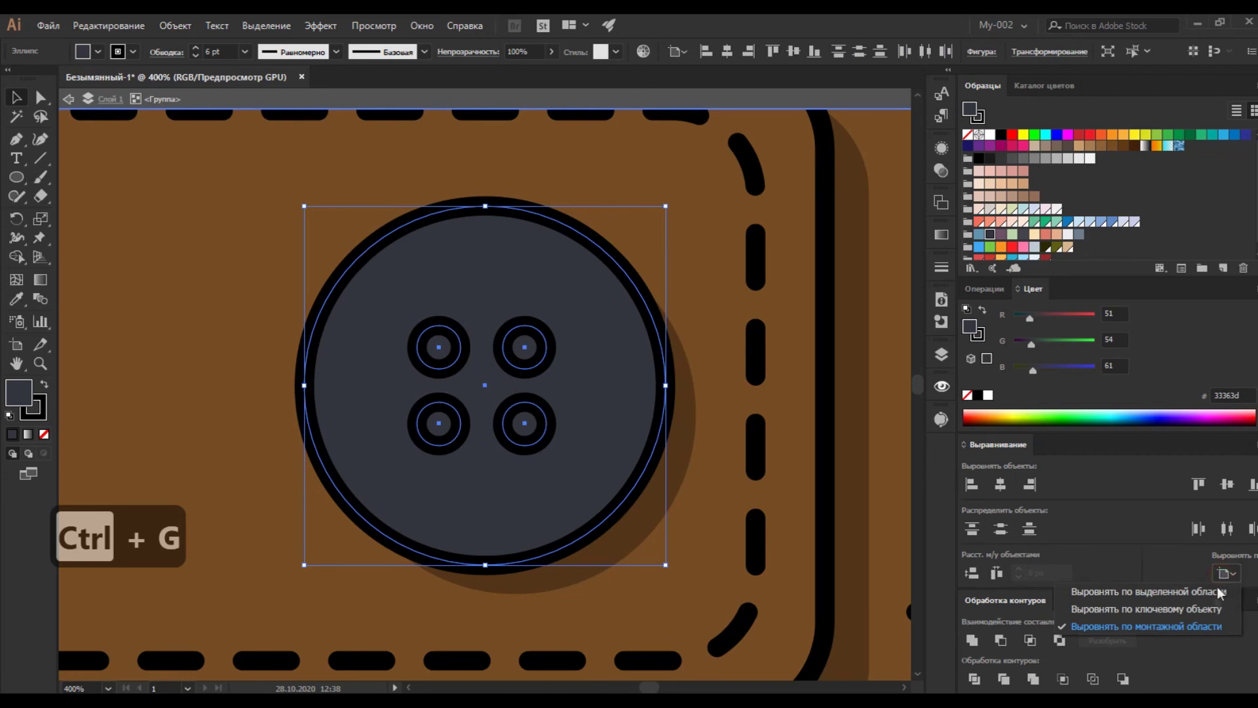
{"action": "left_click", "coordinate": [1179, 610]}
{"action": "left_click", "coordinate": [496, 265]}
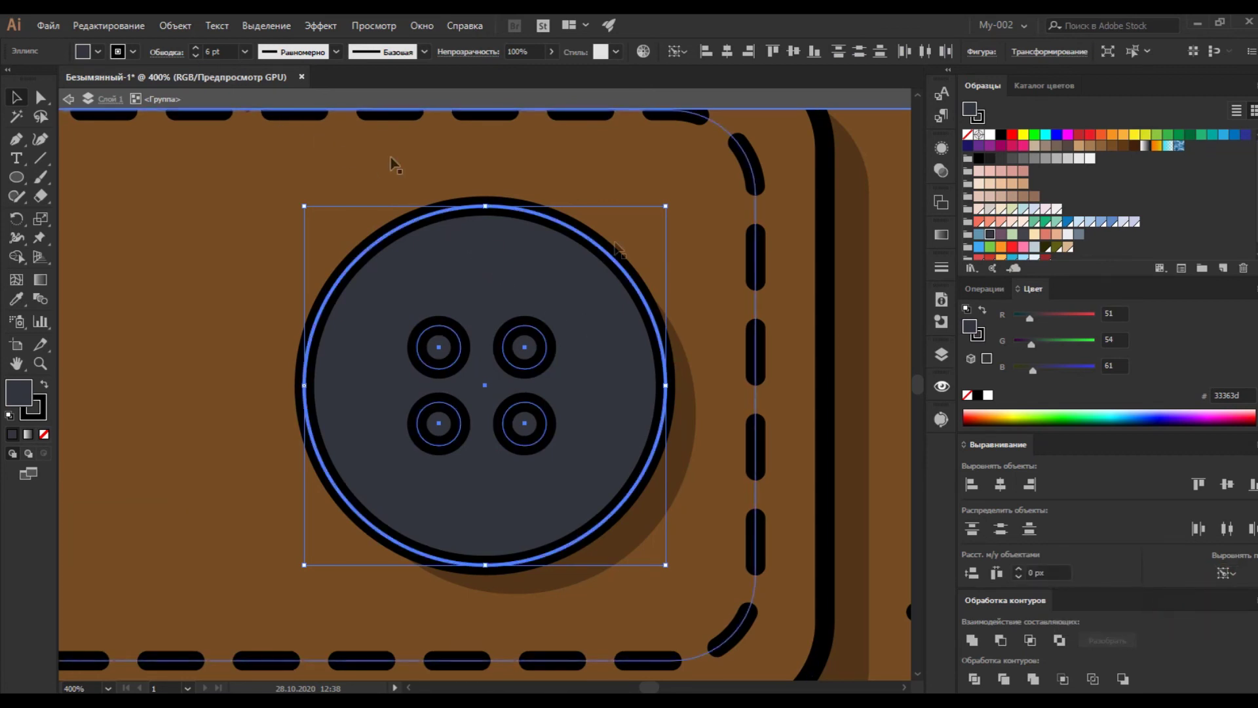
{"action": "left_click", "coordinate": [1001, 484]}
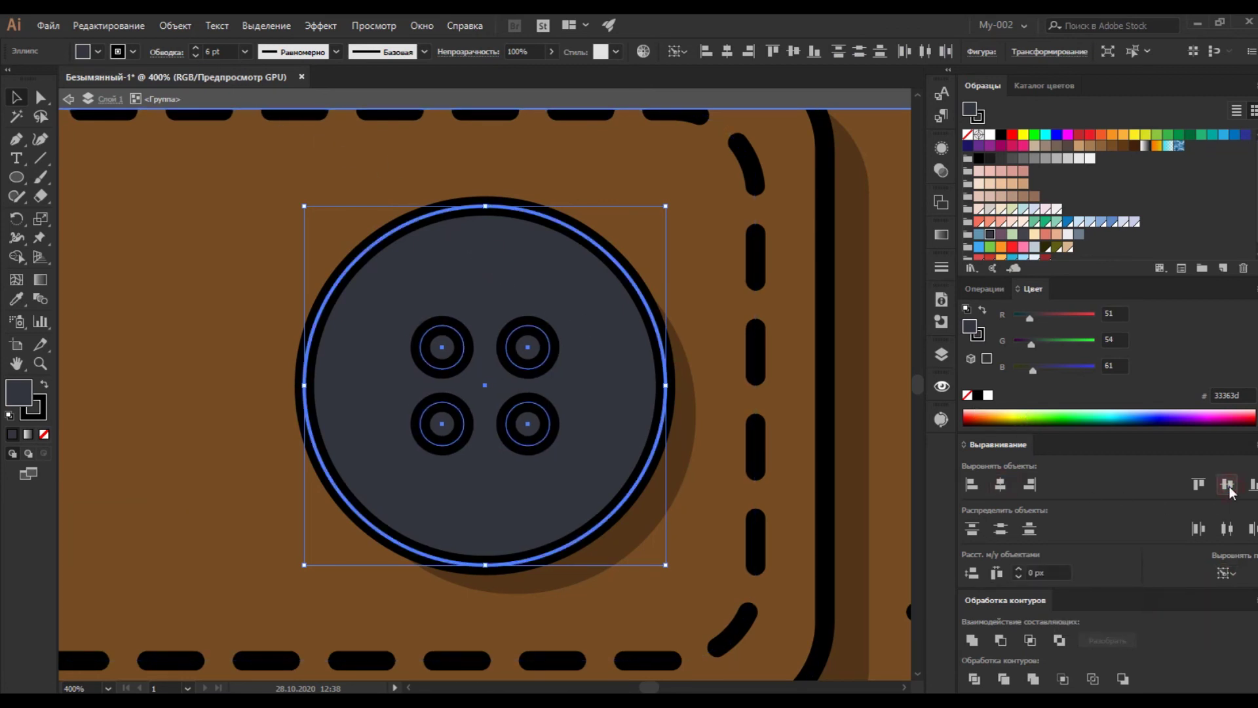
{"action": "left_click", "coordinate": [876, 414]}
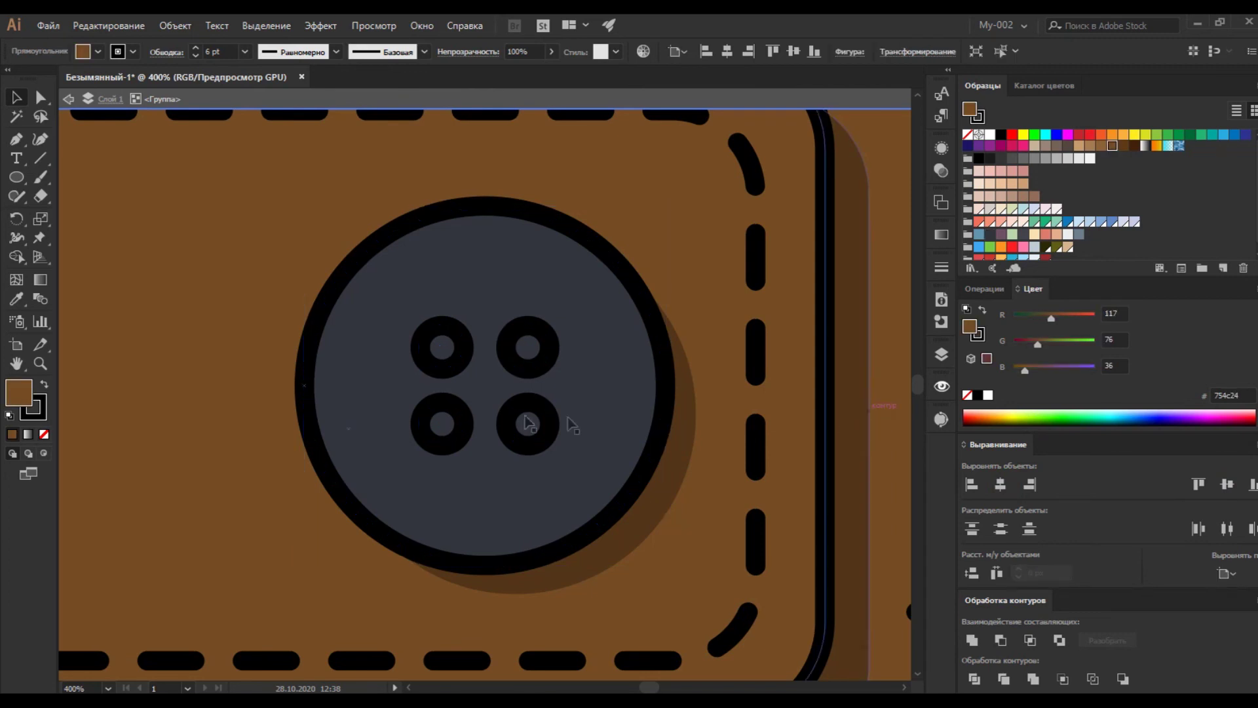
Step: Fill the four button holes with the blue swatch 6095af
{"action": "left_click", "coordinate": [521, 375]}
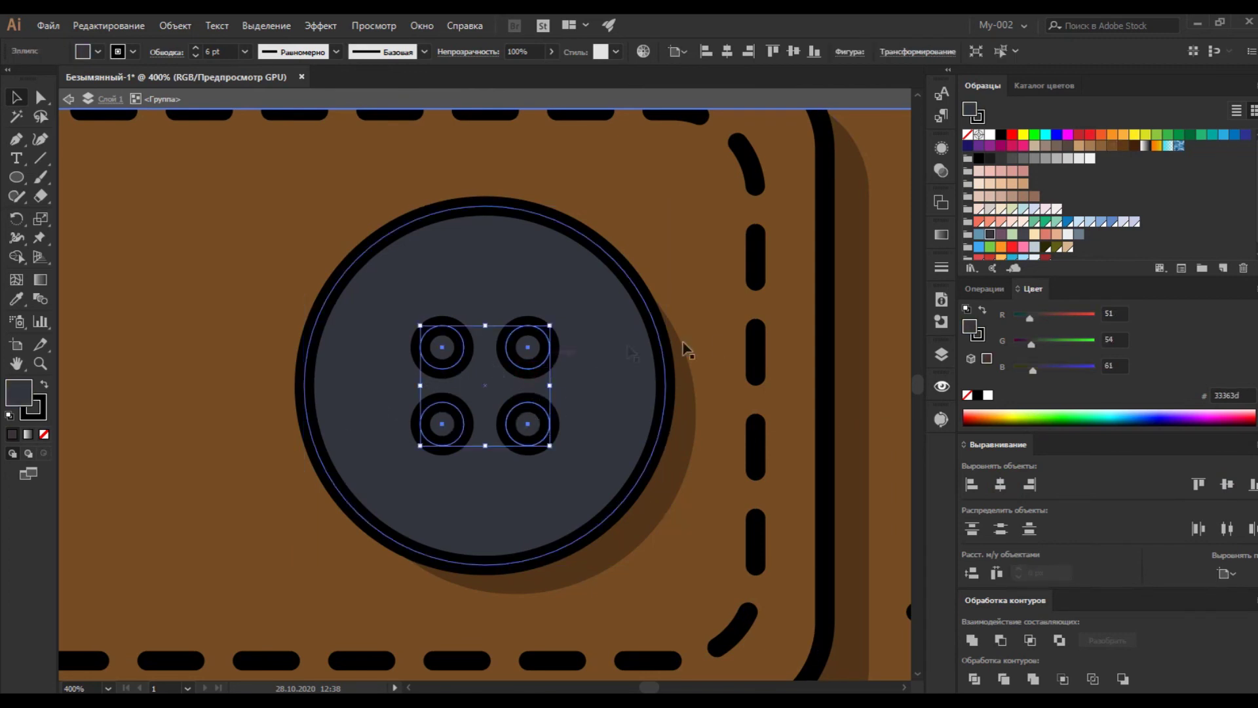
{"action": "left_click", "coordinate": [979, 234]}
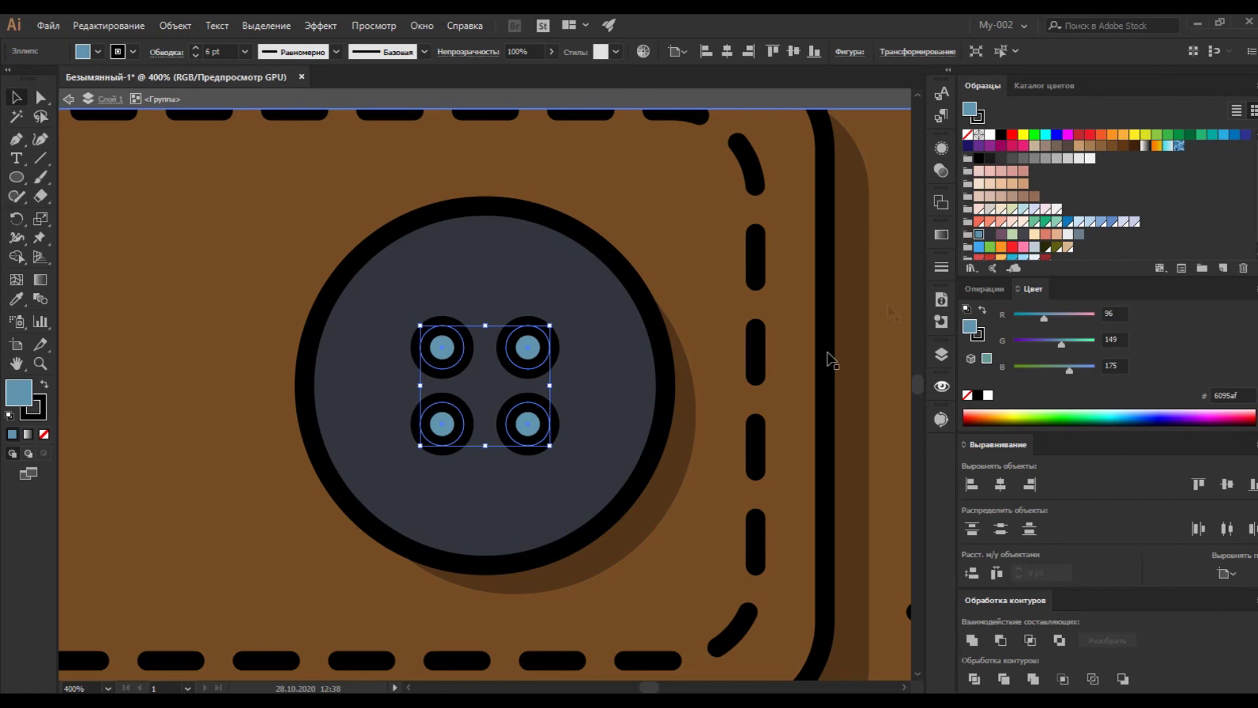
{"action": "key", "text": "ctrl+0"}
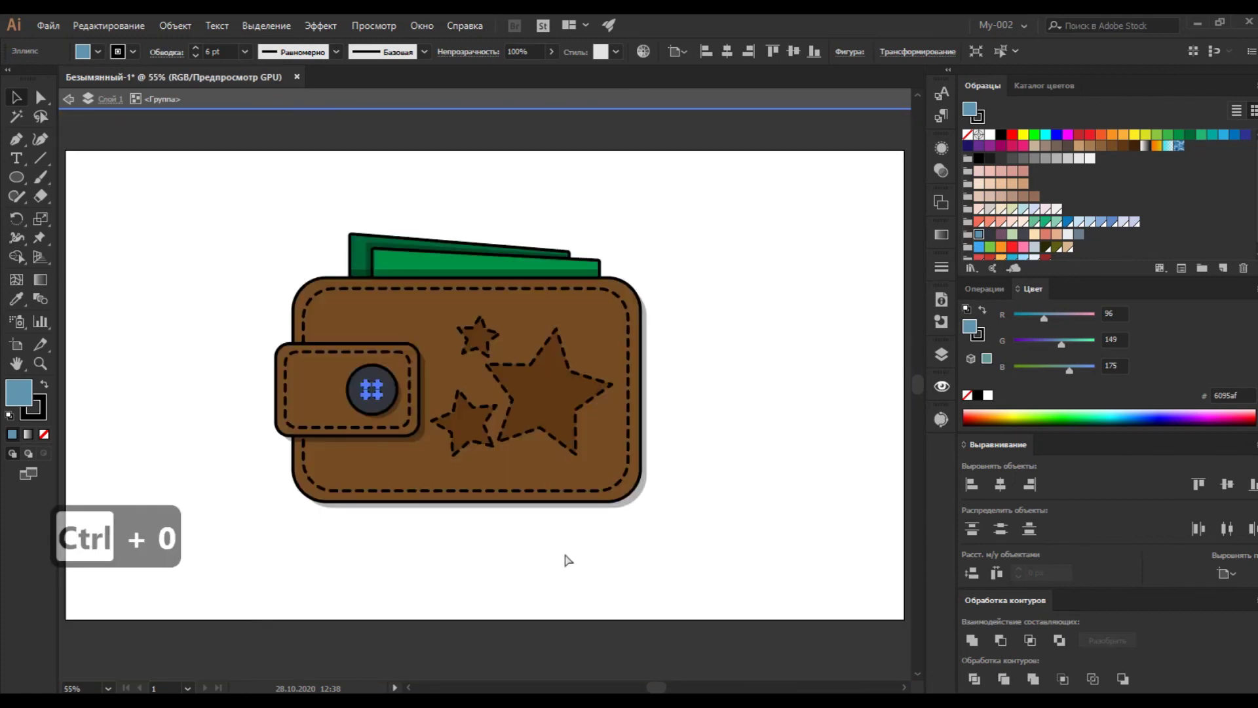
Step: Deselect the button holes and exit the group's isolation mode
{"action": "key", "text": "ctrl+equal"}
{"action": "left_click", "coordinate": [540, 586]}
{"action": "key", "text": "space"}
{"action": "left_click_drag", "start_coordinate": [831, 383], "coordinate": [758, 391]}
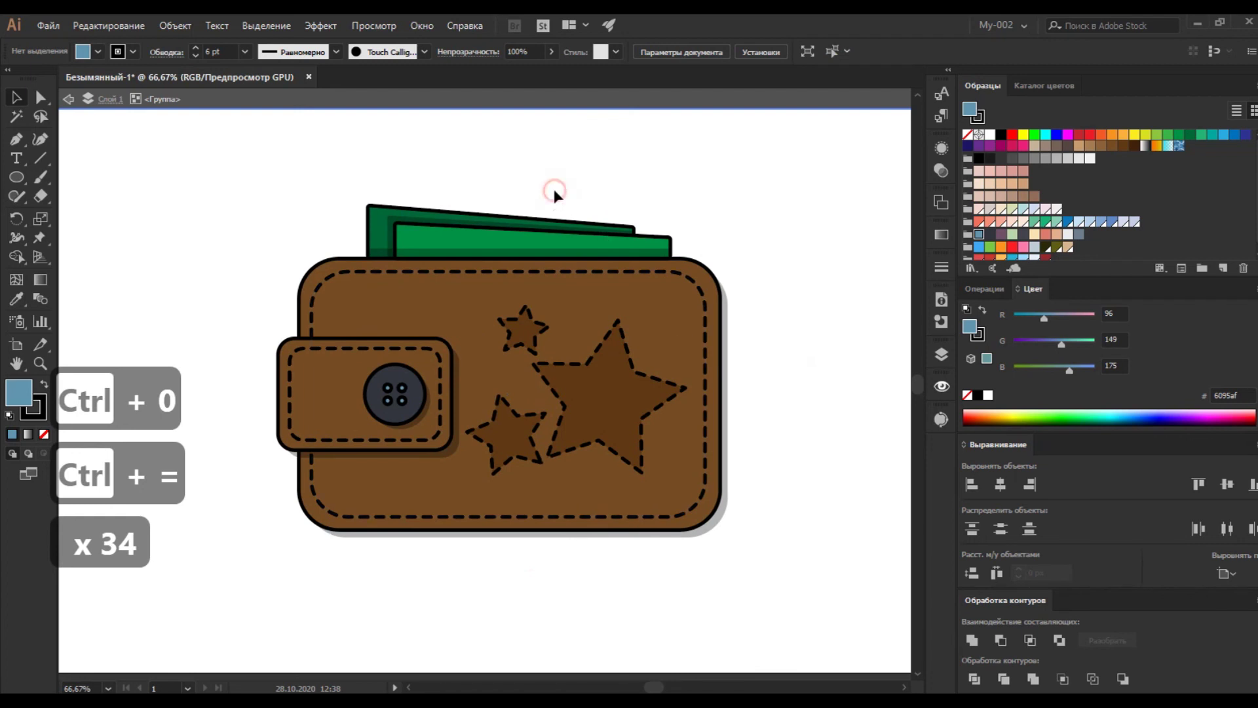
{"action": "double_click", "coordinate": [308, 199]}
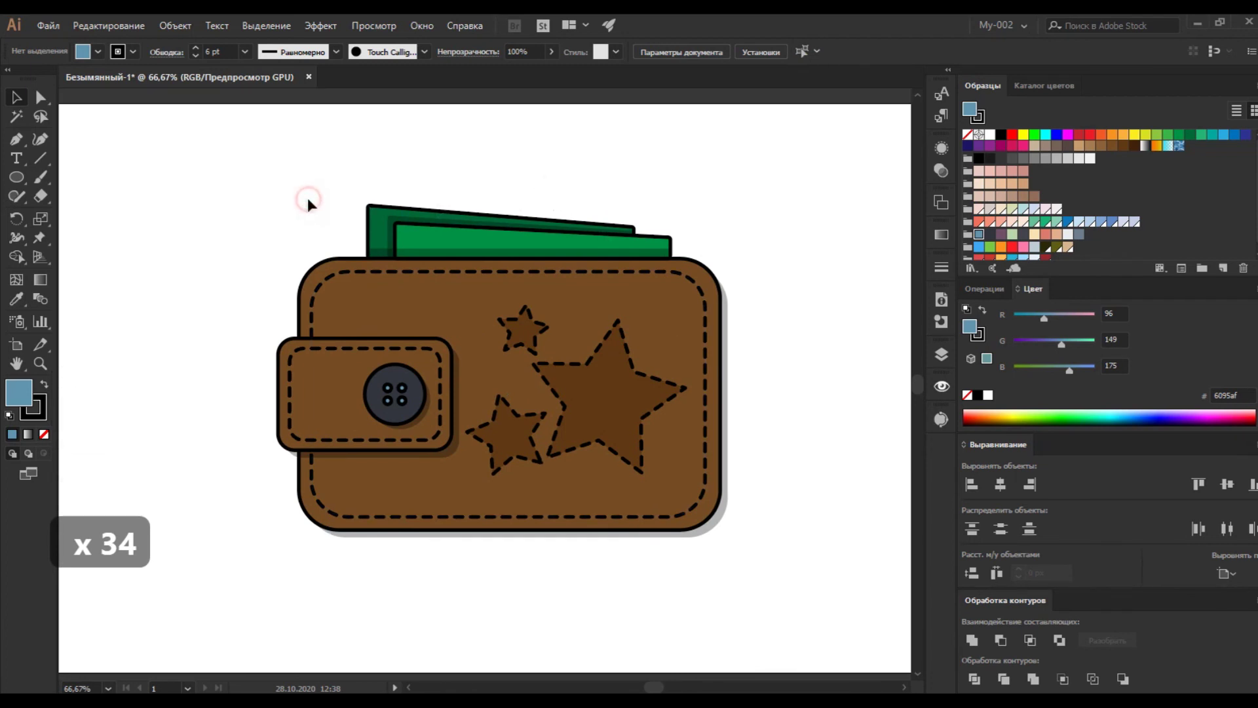
Step: Create a 1980 × 1080 px rectangle with the dark gray fill 333333 and no outline
{"action": "right_click", "coordinate": [10, 186]}
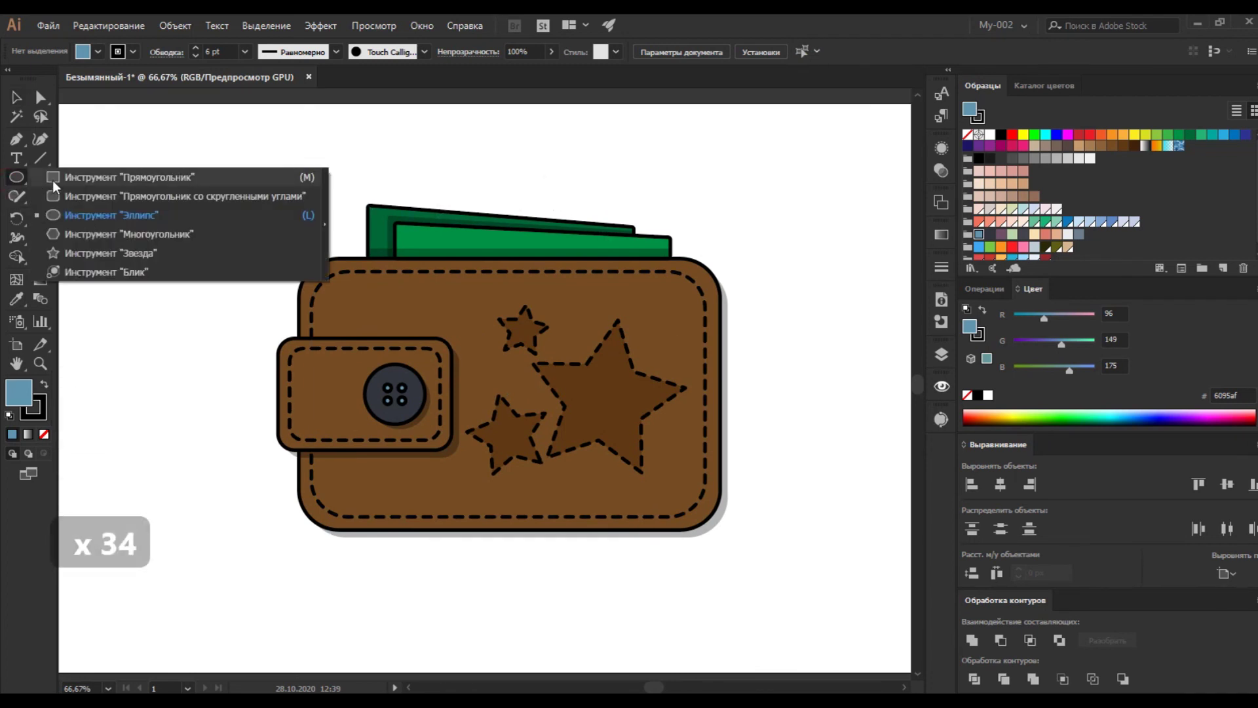
{"action": "left_click", "coordinate": [105, 174]}
{"action": "left_click", "coordinate": [38, 413]}
{"action": "left_click", "coordinate": [44, 435]}
{"action": "left_click", "coordinate": [19, 392]}
{"action": "left_click", "coordinate": [1000, 158]}
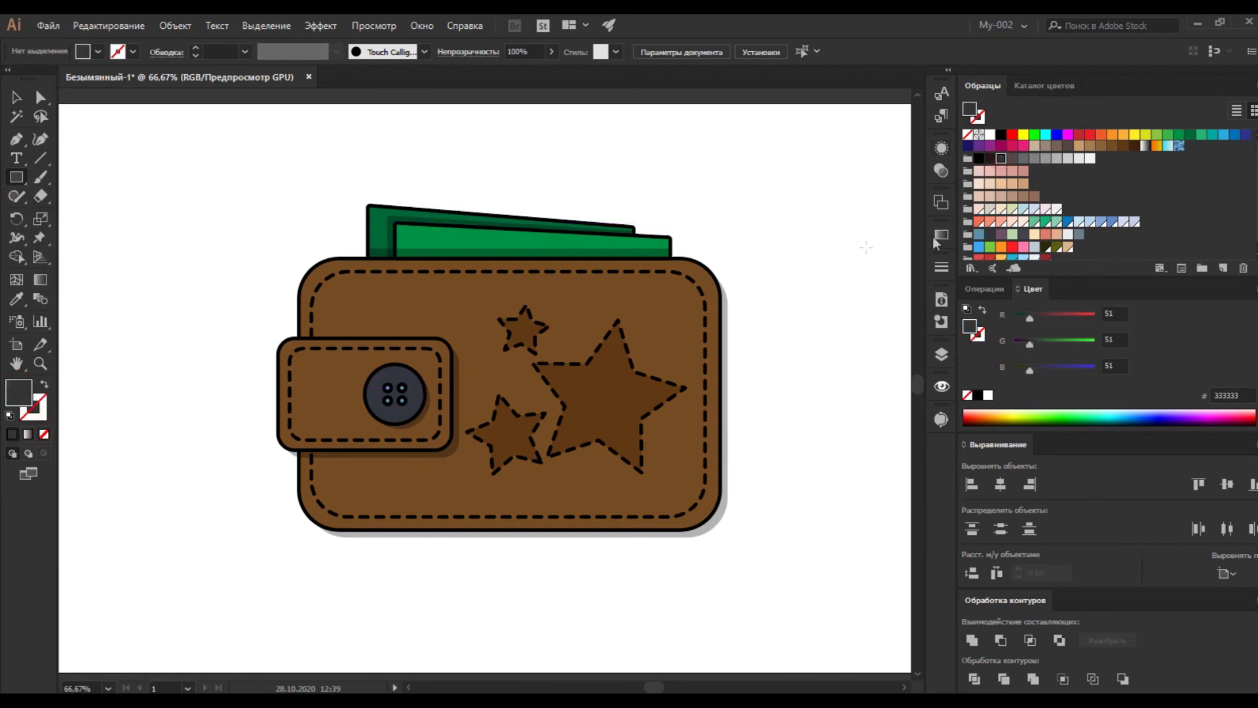
{"action": "left_click", "coordinate": [206, 178]}
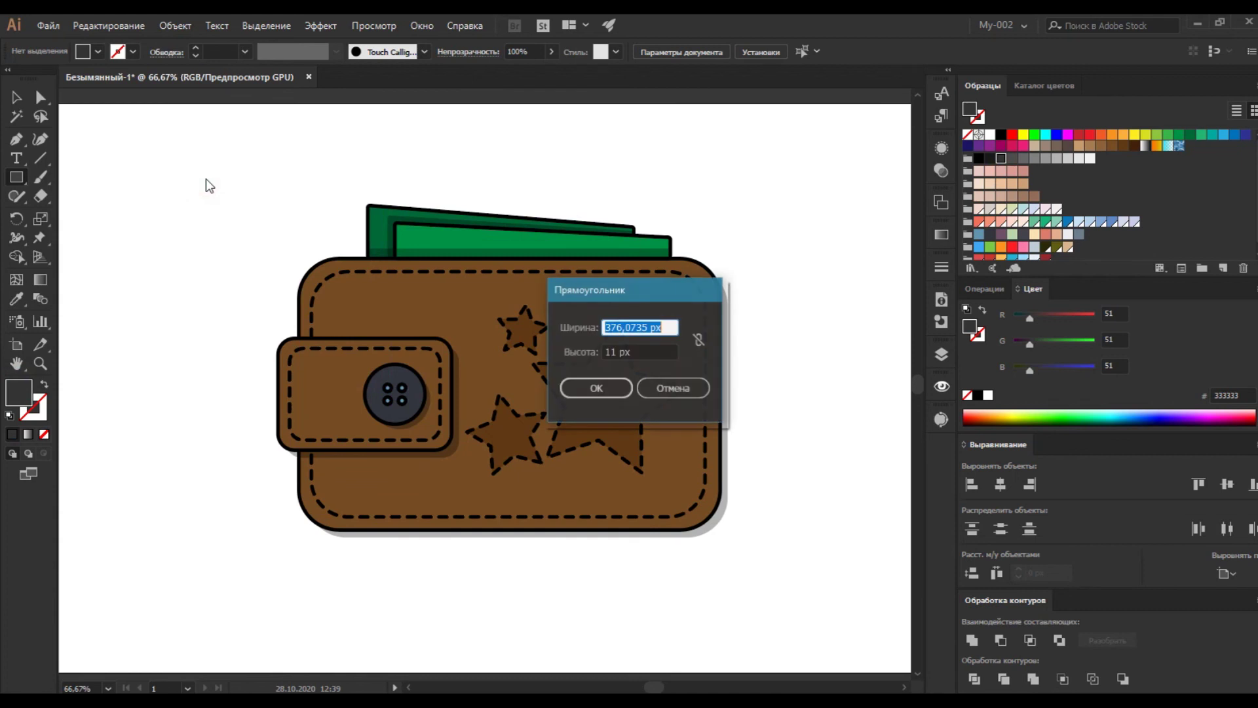
{"action": "type", "text": "1980"}
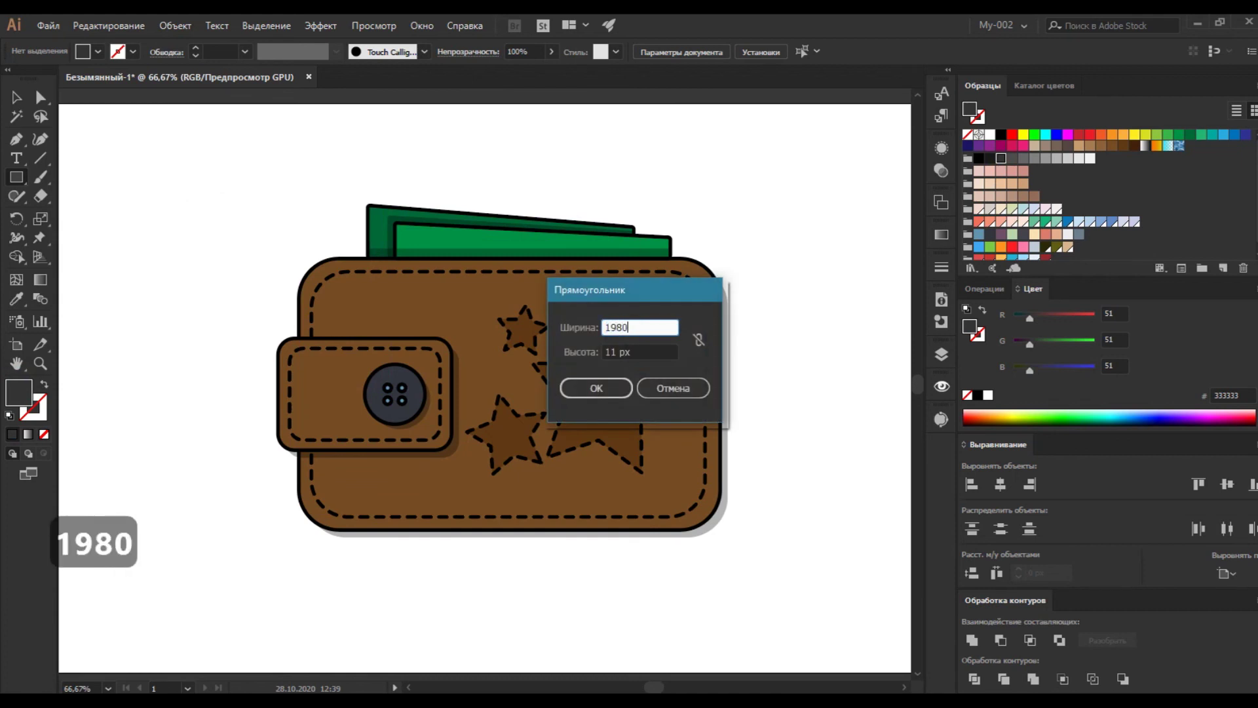
{"action": "key", "text": "Tab"}
{"action": "type", "text": "1080"}
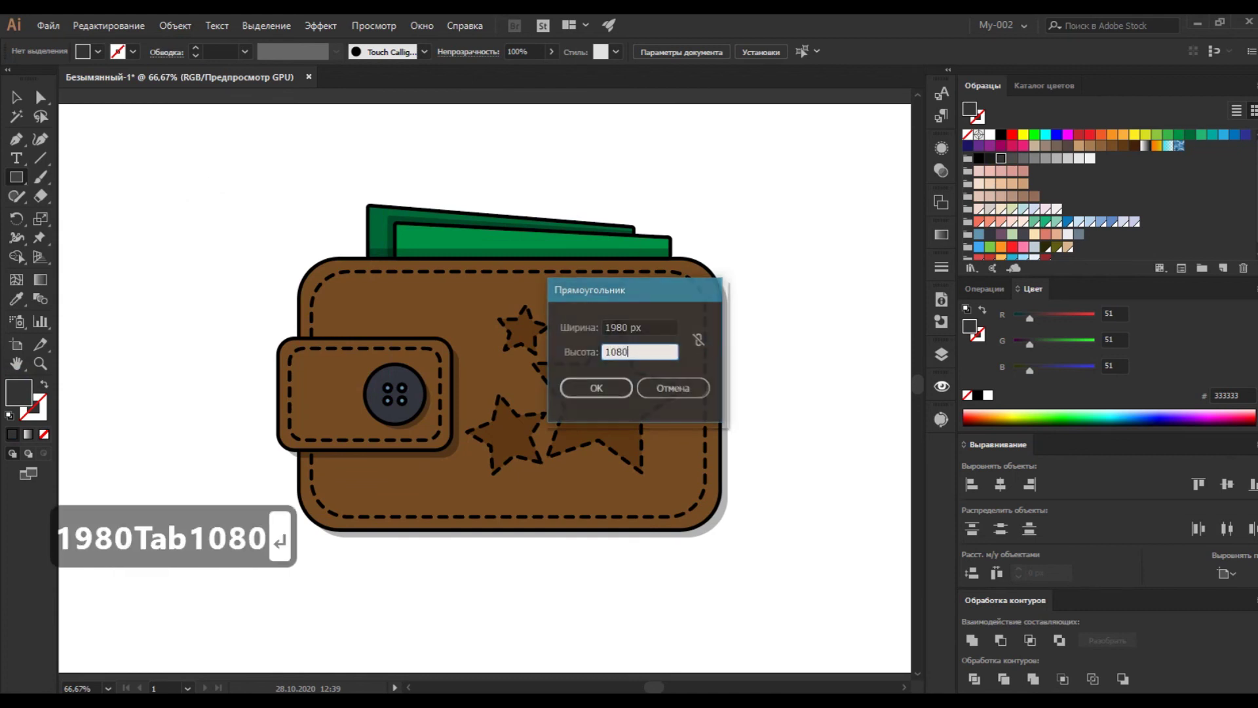
{"action": "key", "text": "Return"}
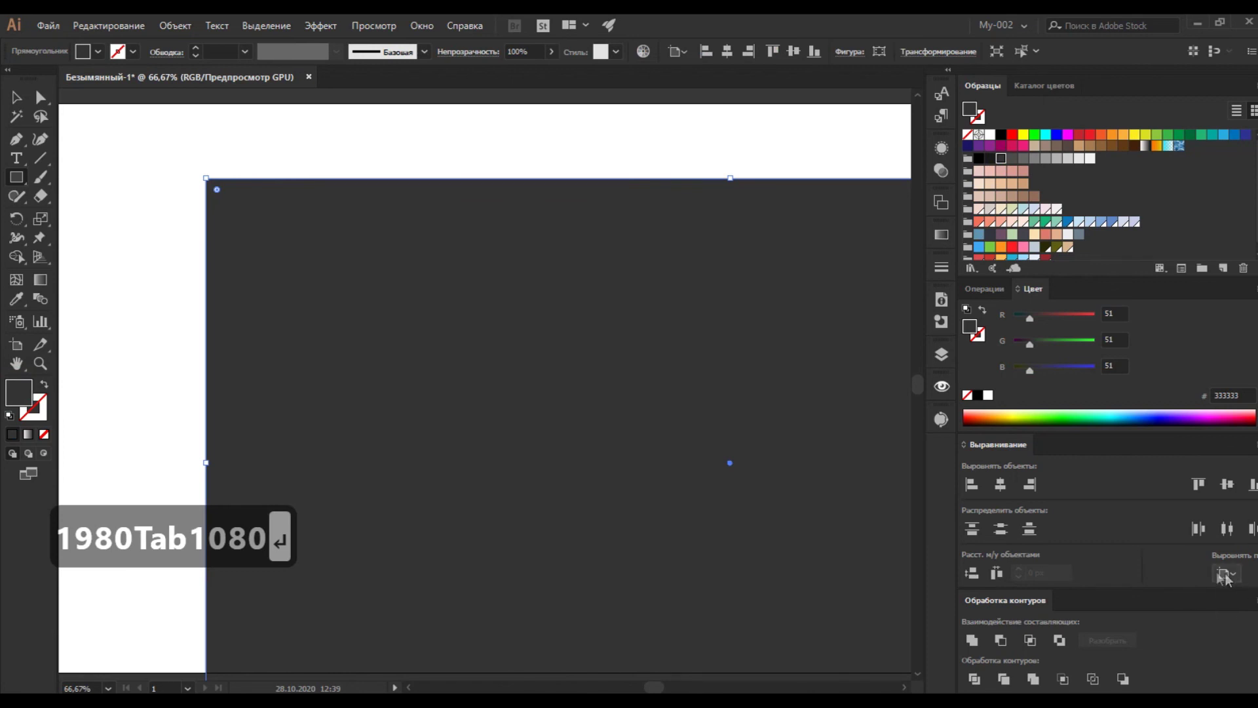
Step: Center the dark gray rectangle horizontally and vertically on the artboard, send it behind the wallet artwork and deselect it
{"action": "left_click", "coordinate": [1000, 484]}
{"action": "left_click", "coordinate": [1223, 488]}
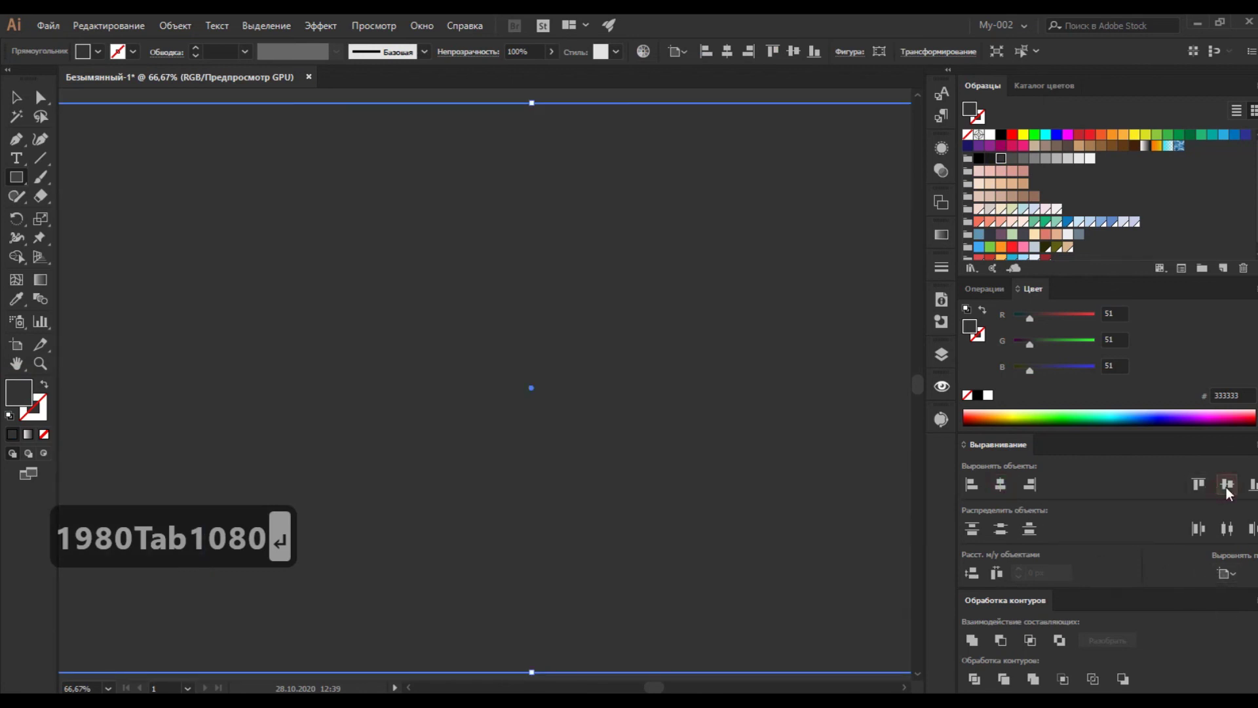
{"action": "key", "text": "ctrl+shift+bracketleft"}
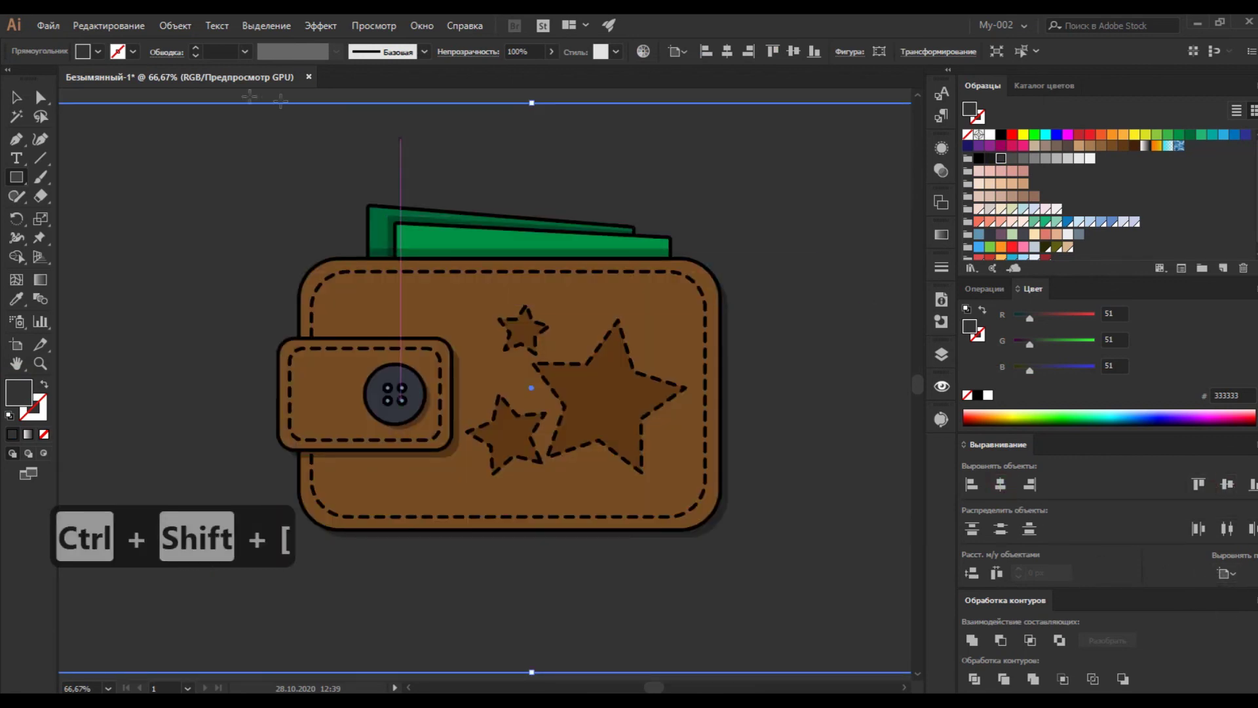
{"action": "left_click", "coordinate": [17, 98]}
{"action": "left_click", "coordinate": [350, 100]}
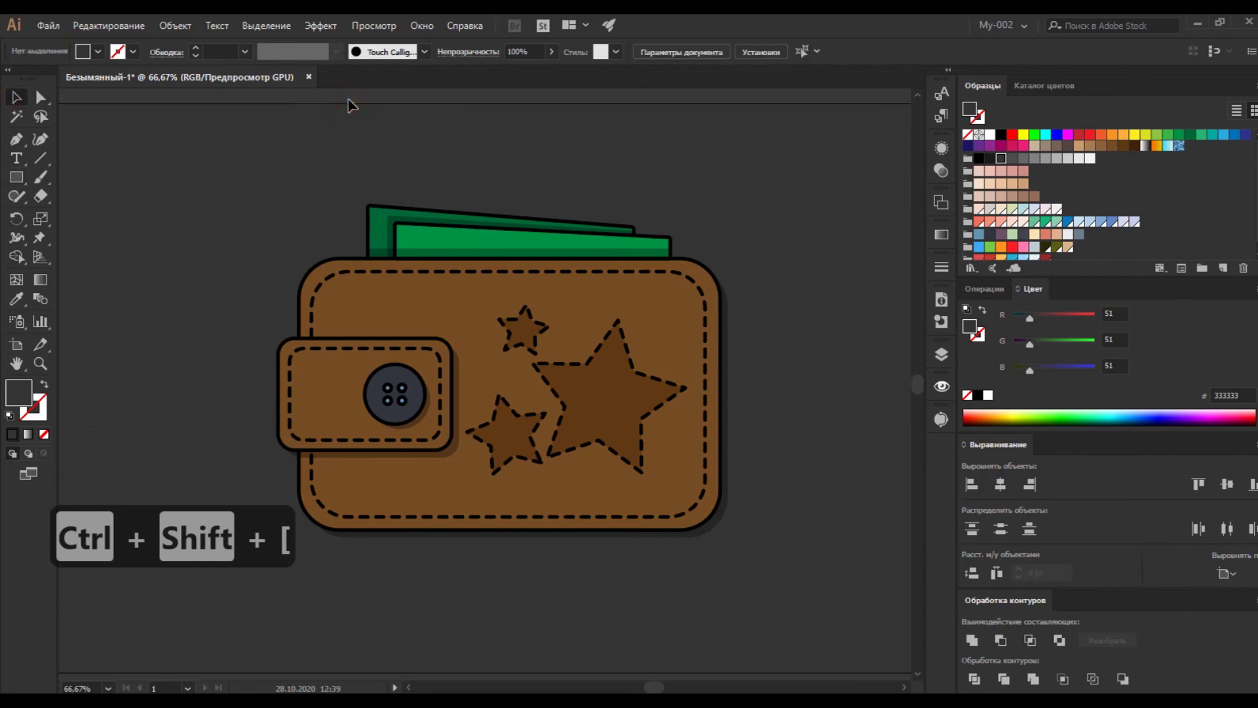